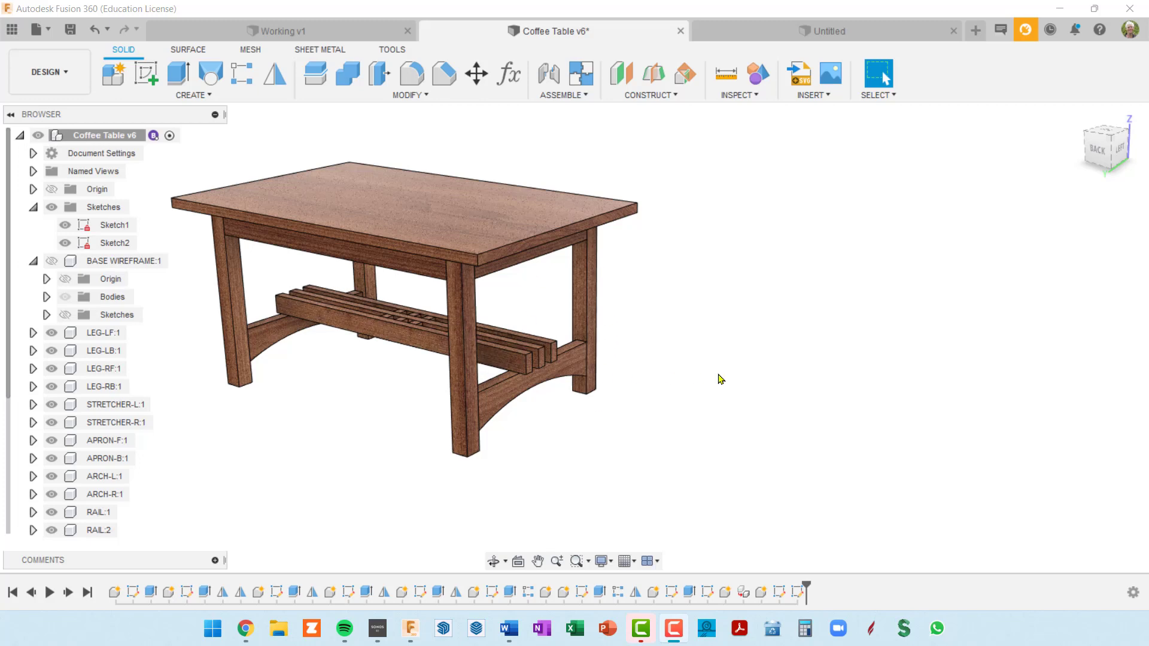
Step: Create a construction plane offset 18 1/8" outward from the outer face of the ARCH-L component
scroll(721, 378, down, 2)
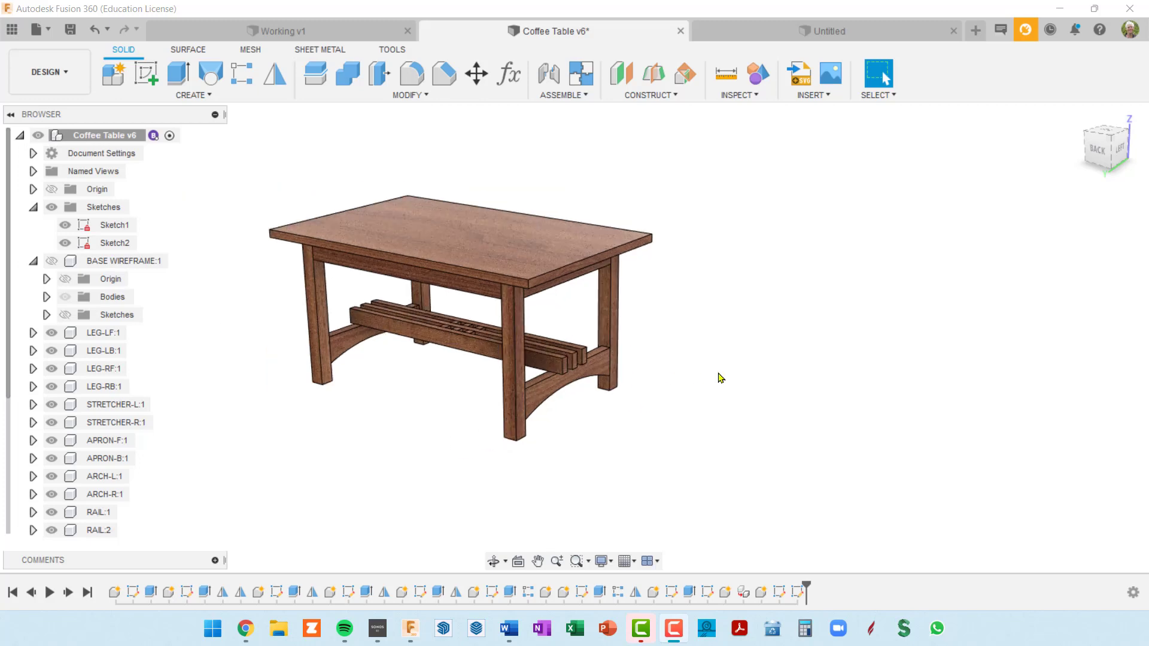
scroll(754, 326, down, 1)
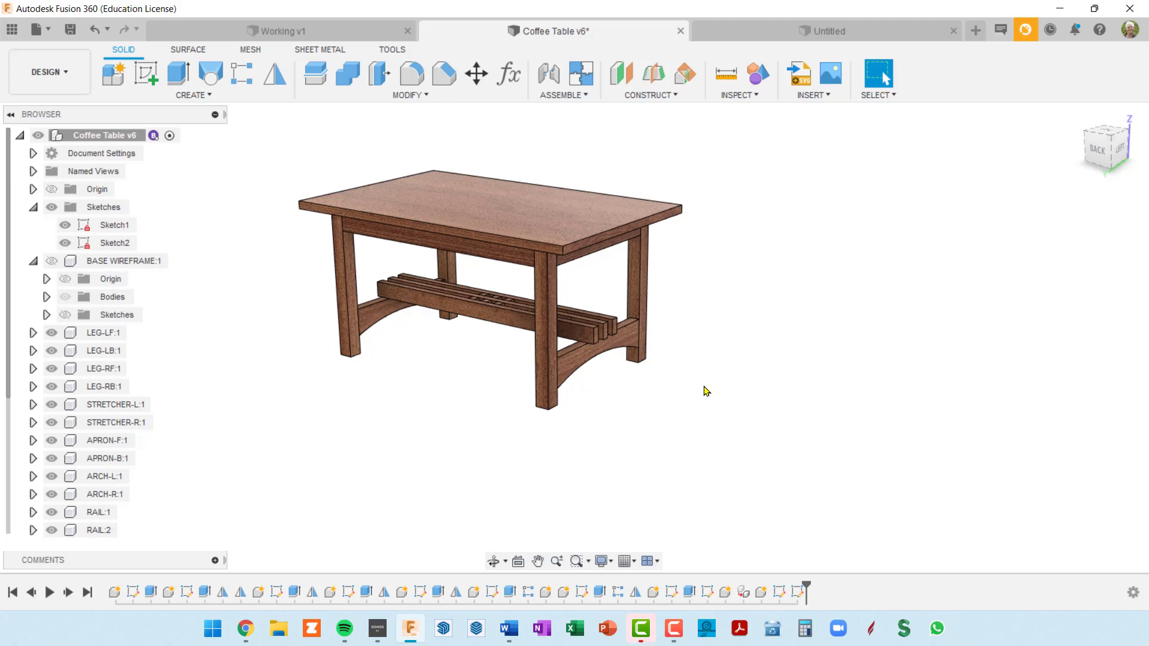
click(628, 83)
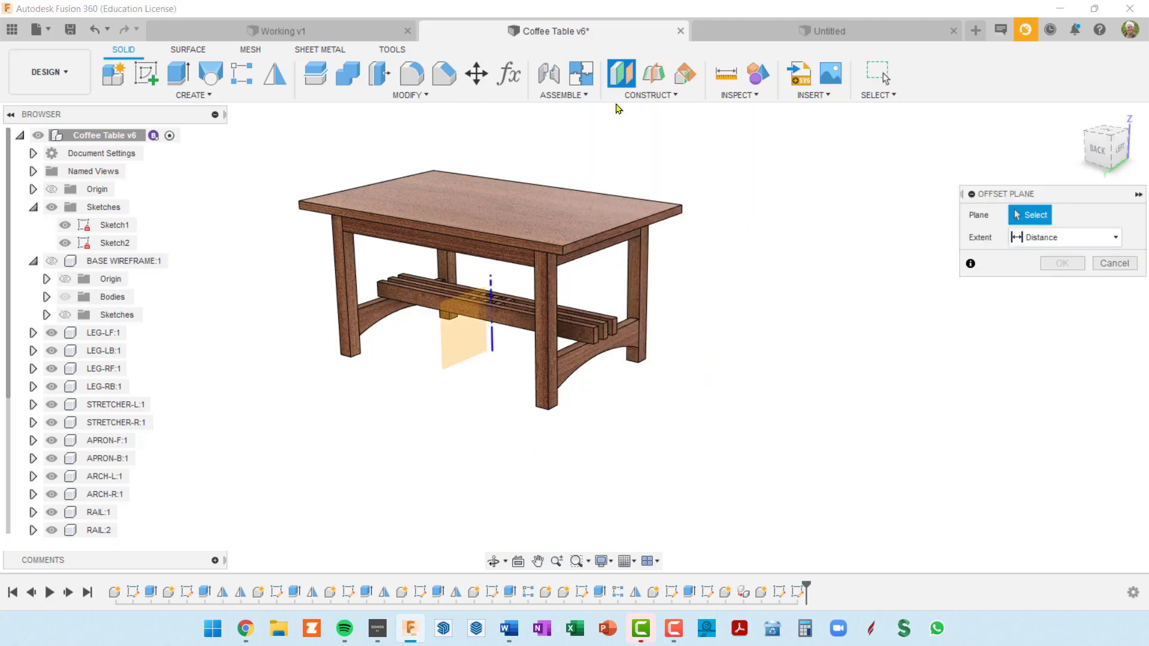
click(578, 360)
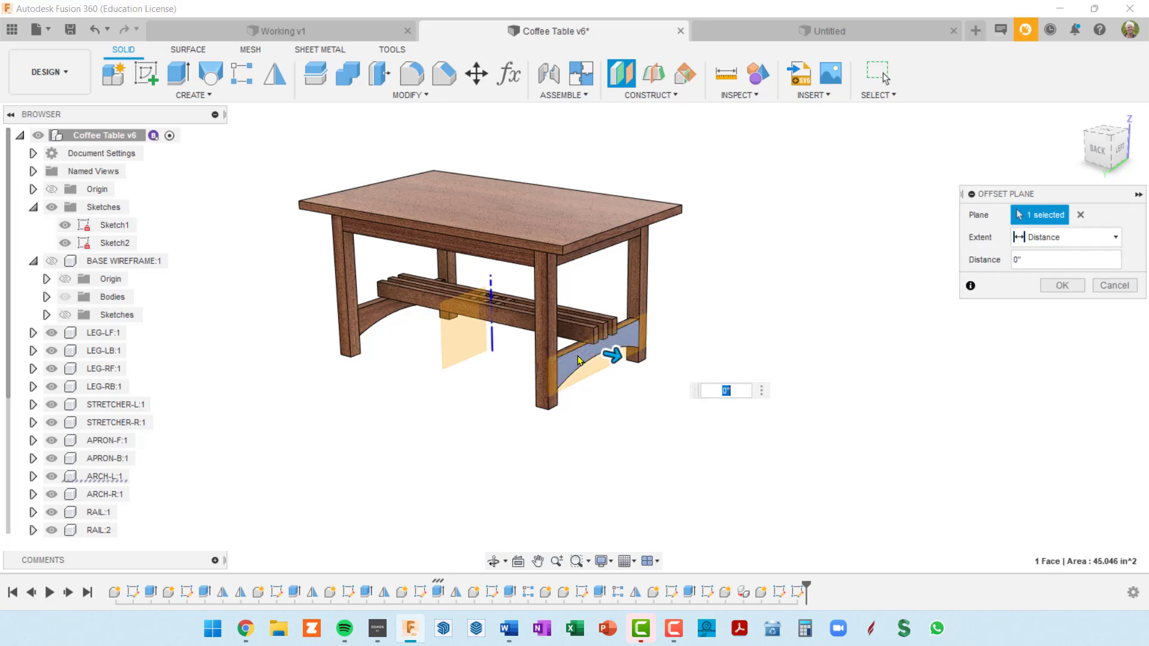
drag(612, 357, 744, 410)
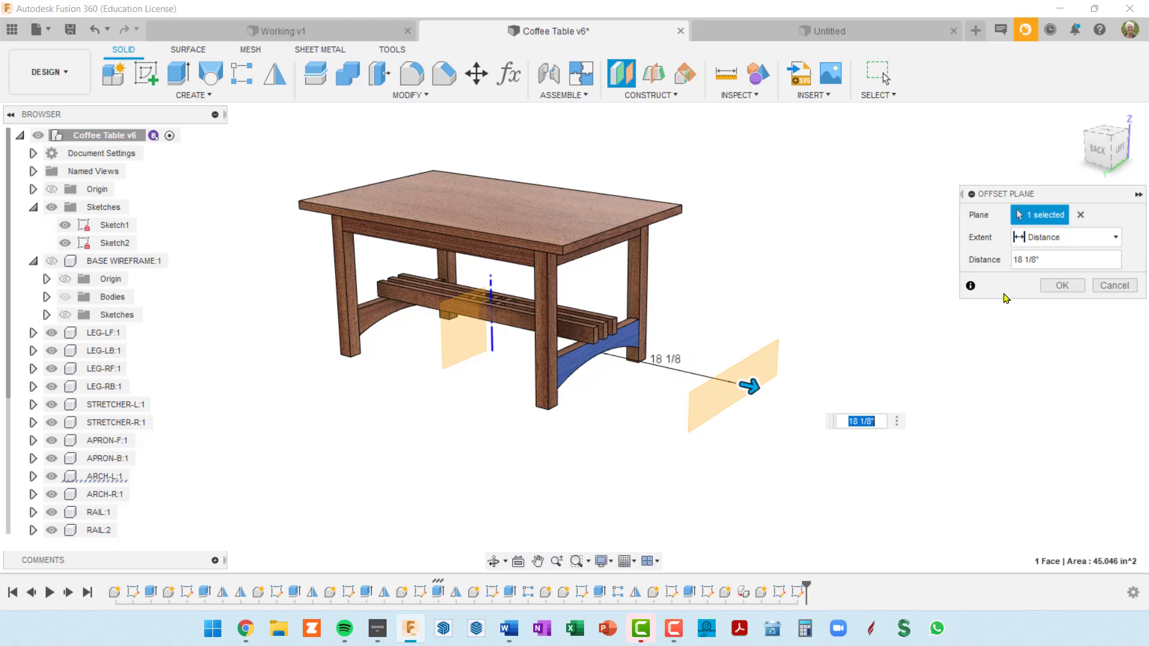
click(1071, 287)
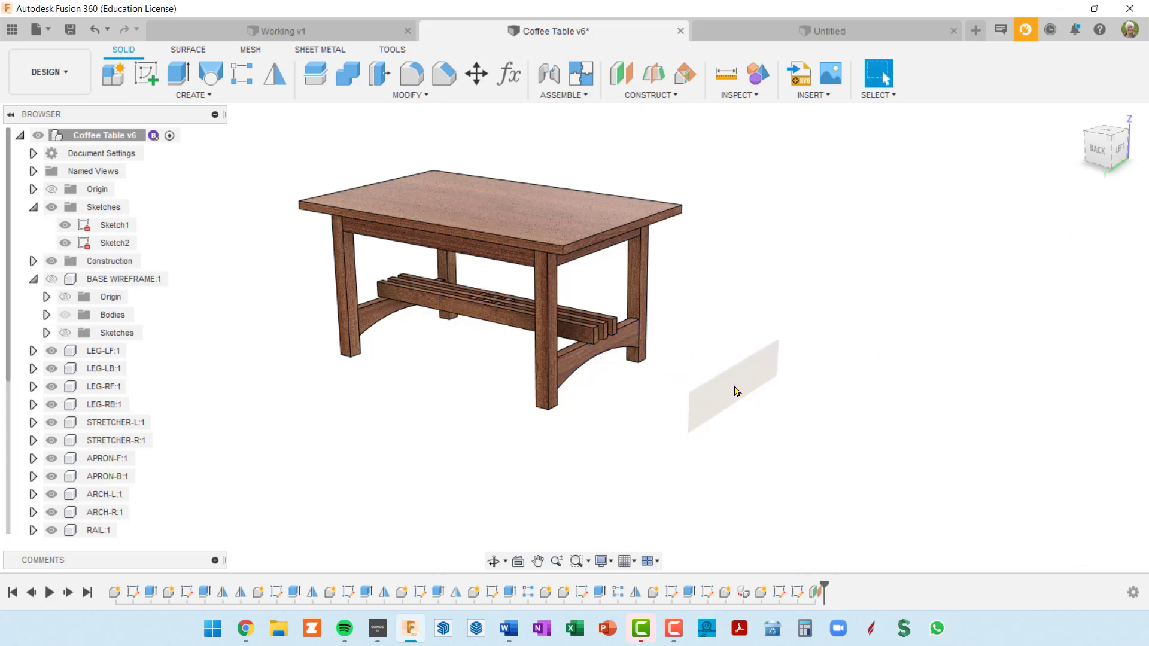
Step: Start a new sketch on the offset plane beside the table
click(146, 75)
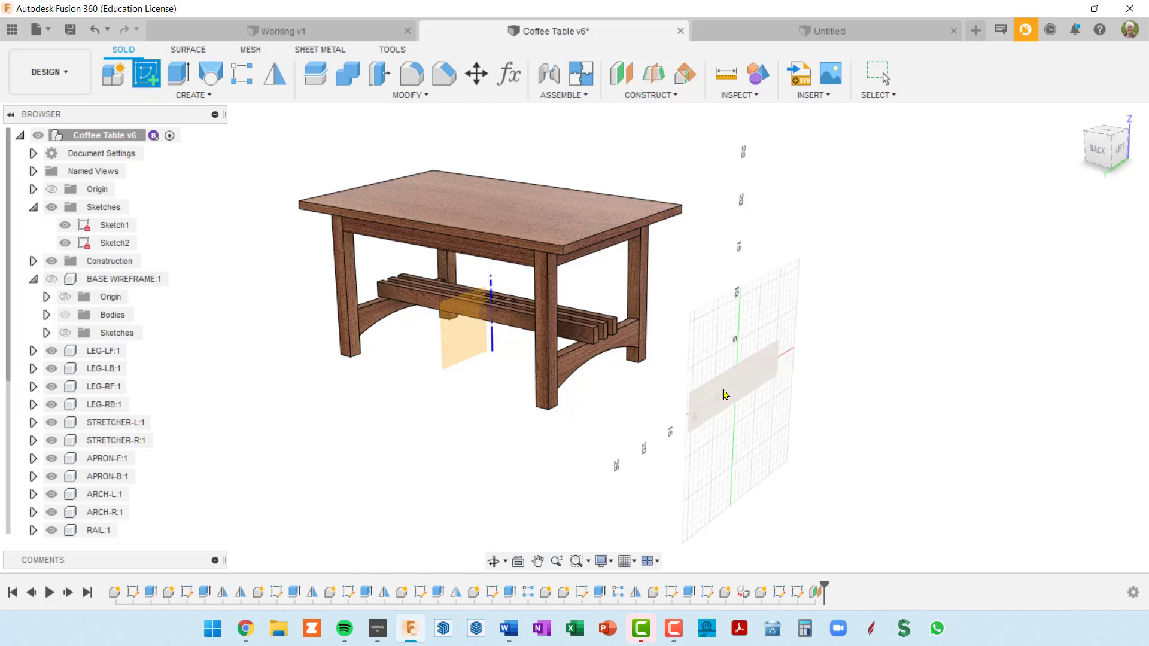
click(724, 395)
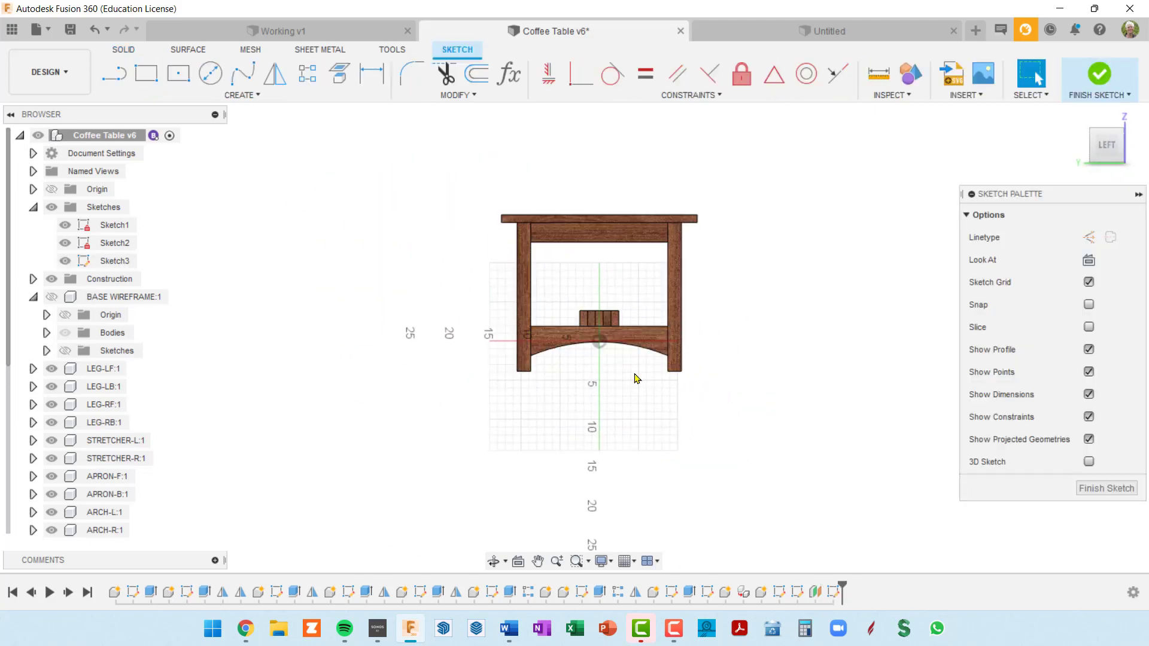
scroll(637, 377, up, 1)
shift+middle_drag(629, 366, 718, 380)
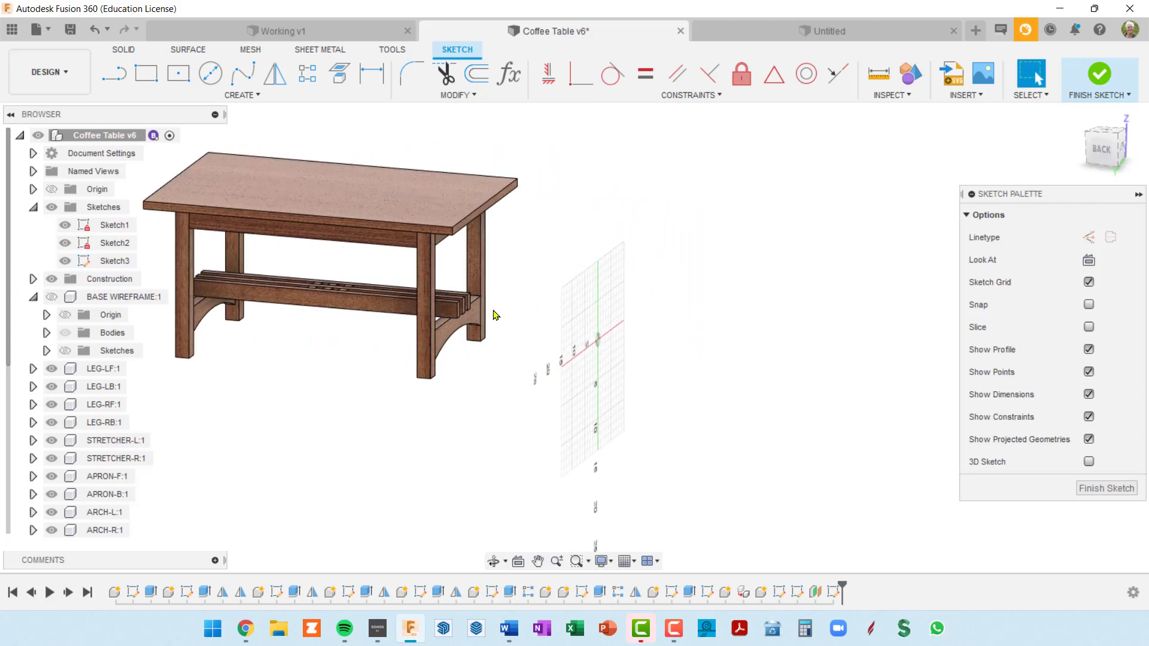
scroll(479, 316, up, 3)
shift+middle_drag(467, 325, 473, 326)
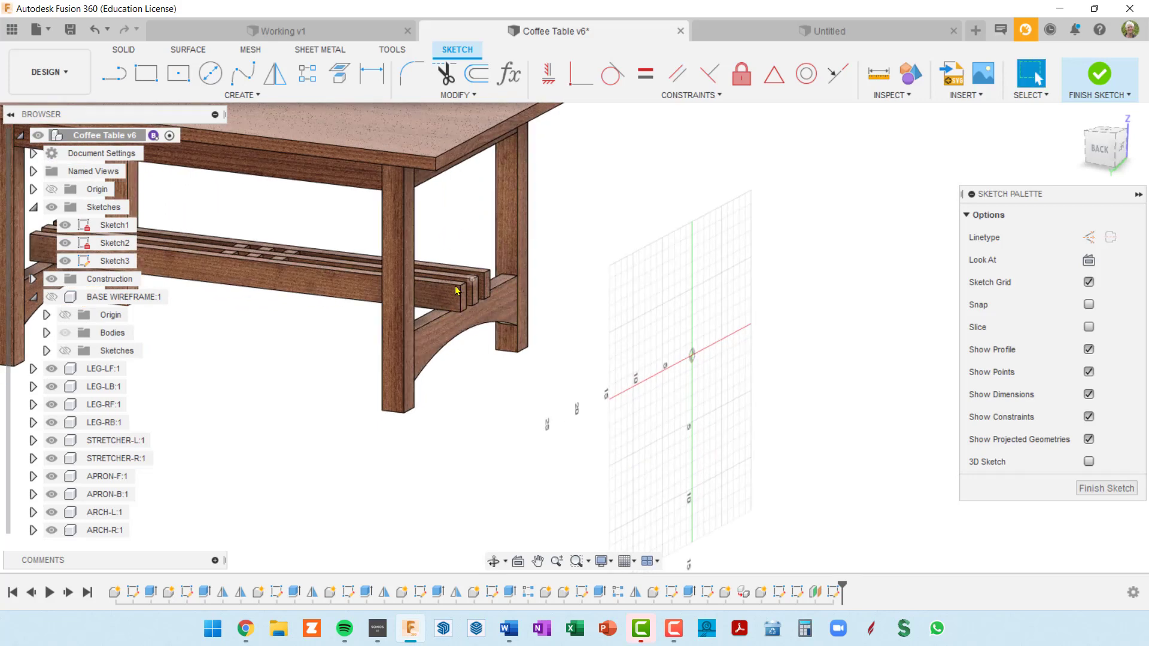
scroll(659, 310, down, 2)
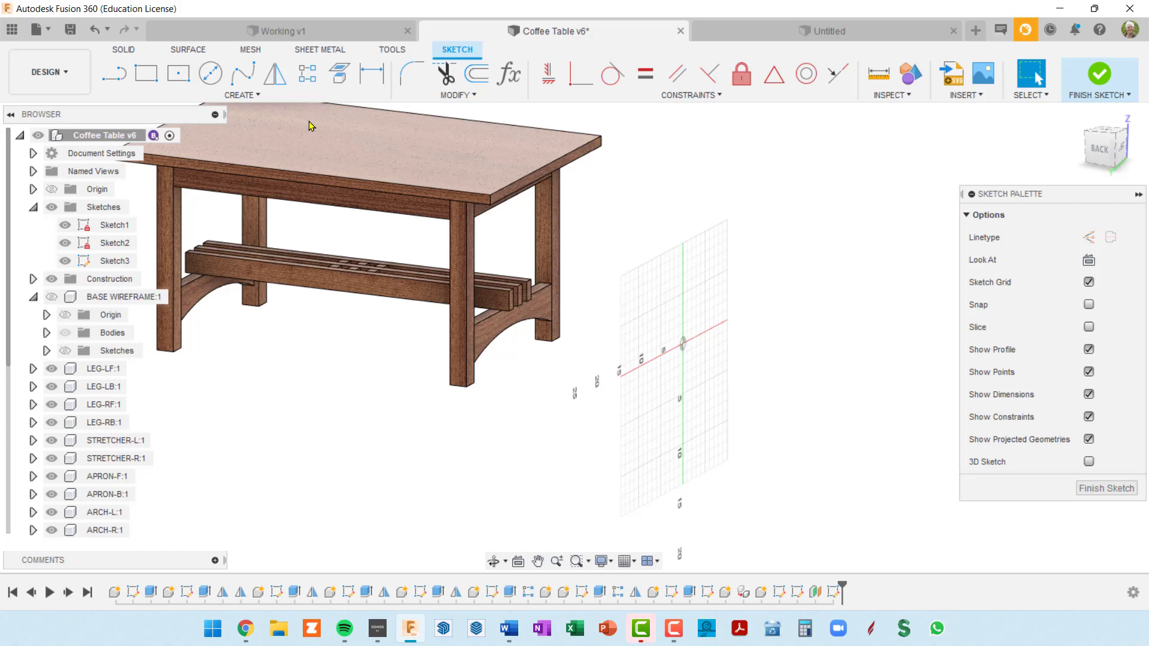
Step: Project the end faces of the three shelf rails onto the sketch plane, with the projection link on
key(p)
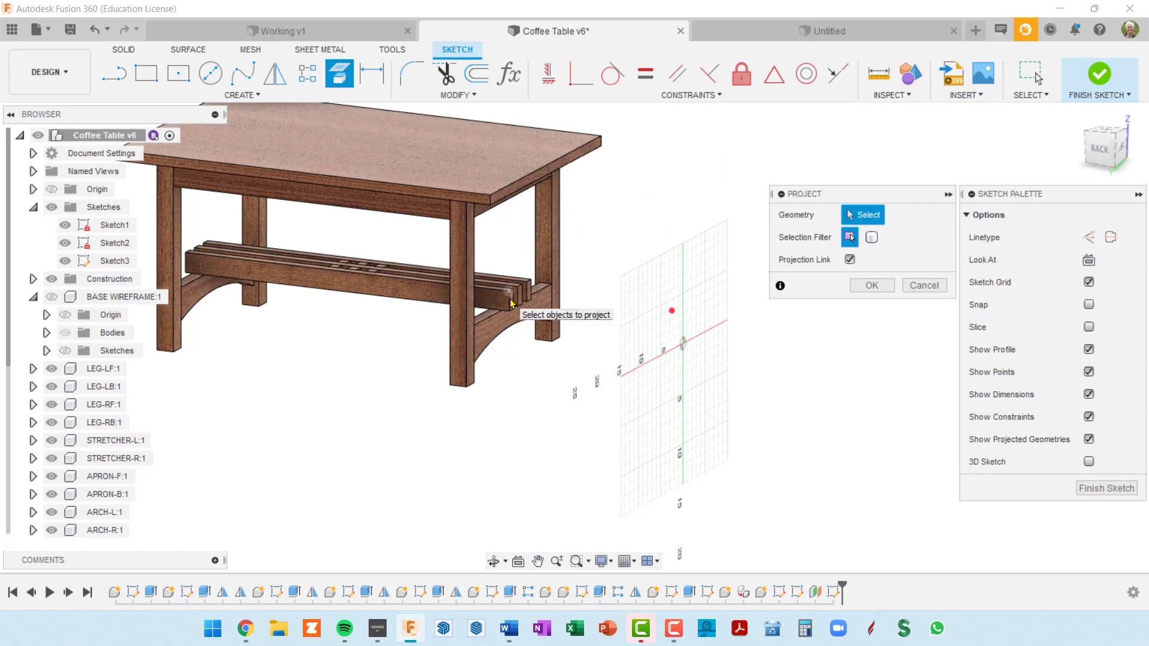
scroll(532, 302, down, 2)
shift+middle_drag(532, 302, 551, 277)
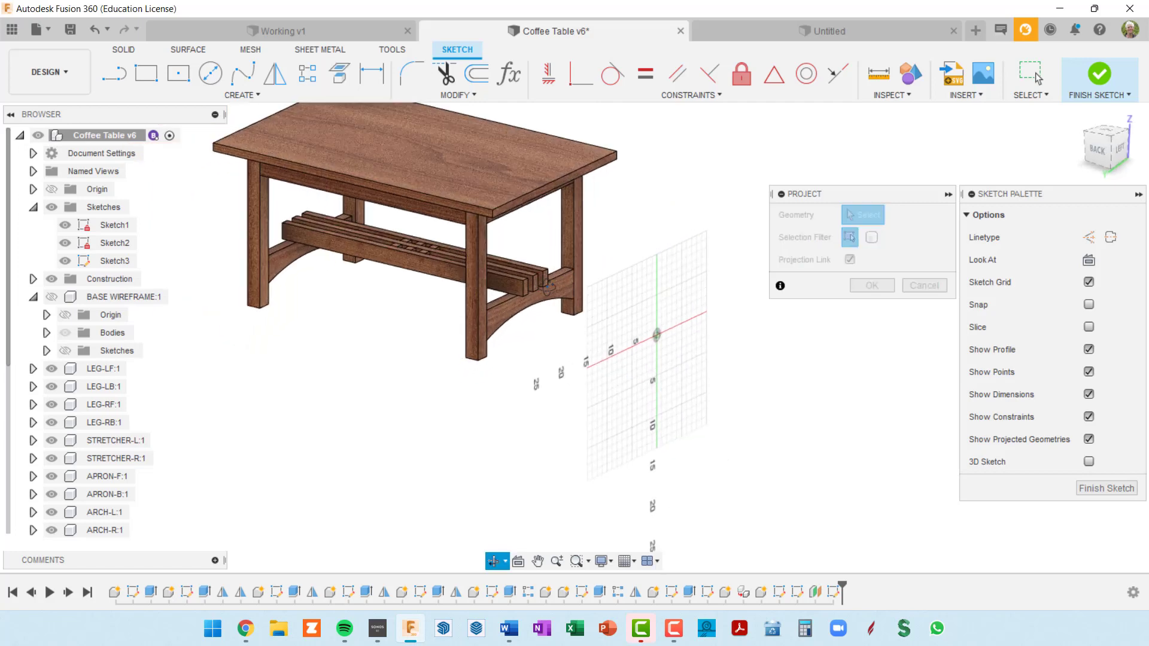
scroll(551, 278, up, 2)
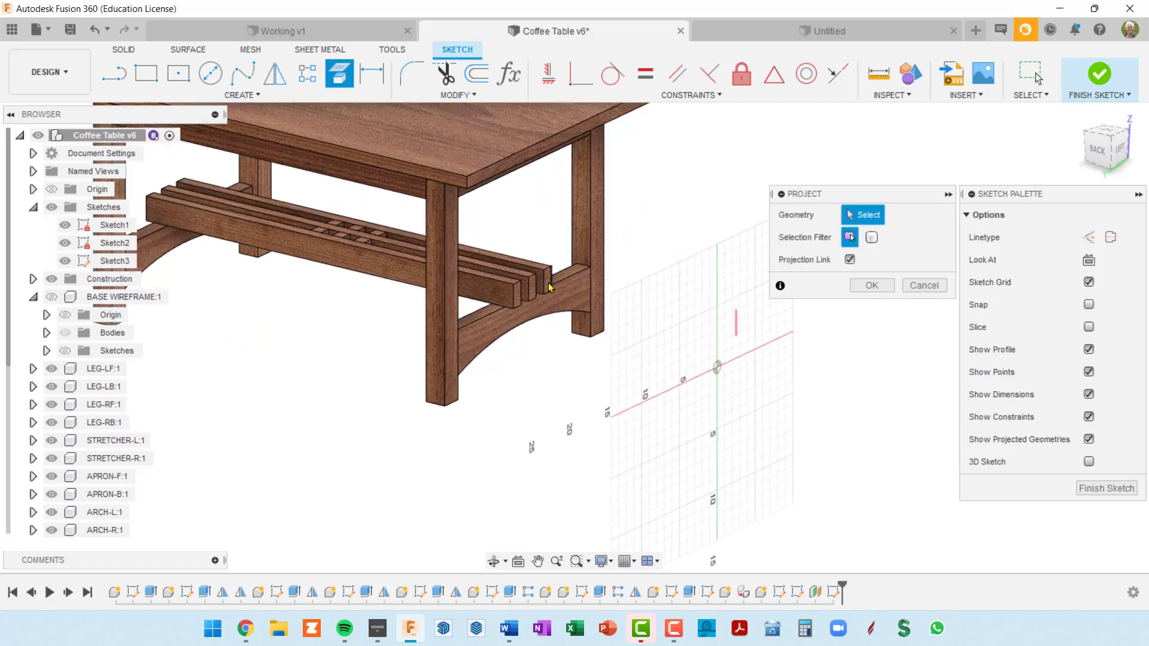
scroll(550, 280, up, 3)
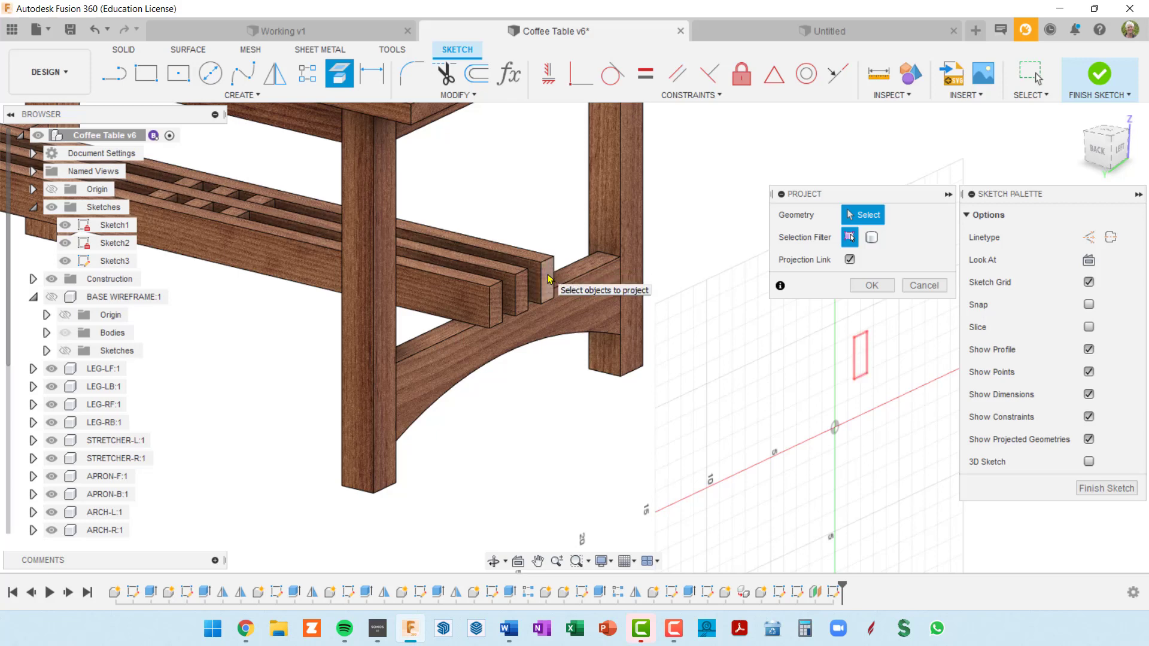
click(499, 307)
click(525, 299)
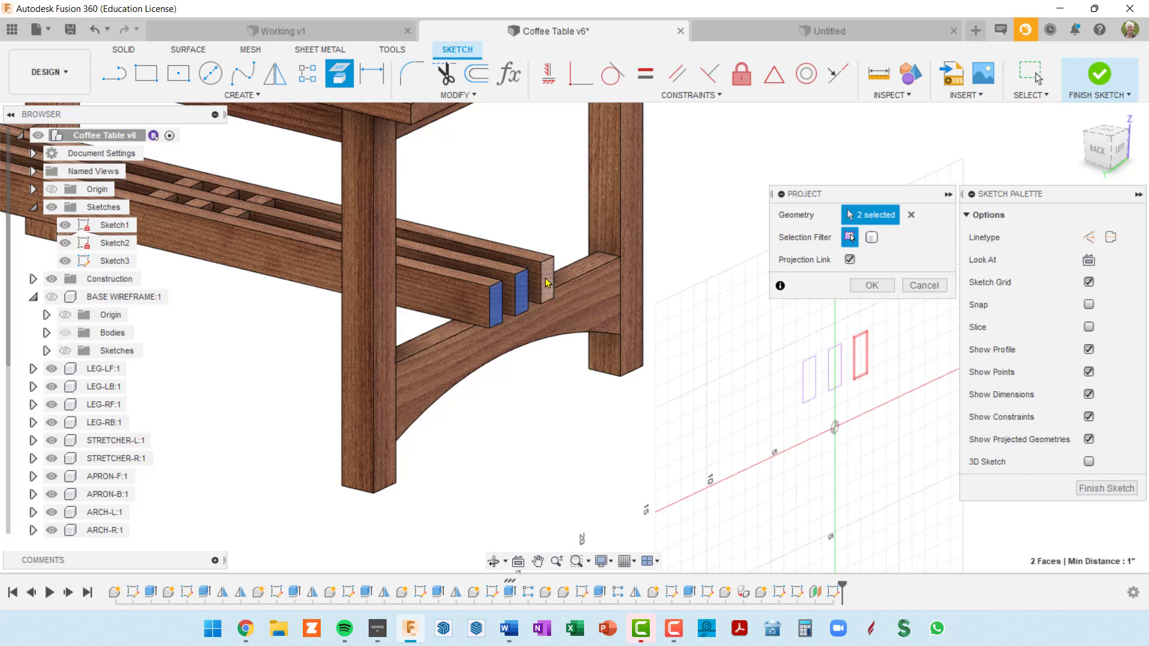
click(552, 283)
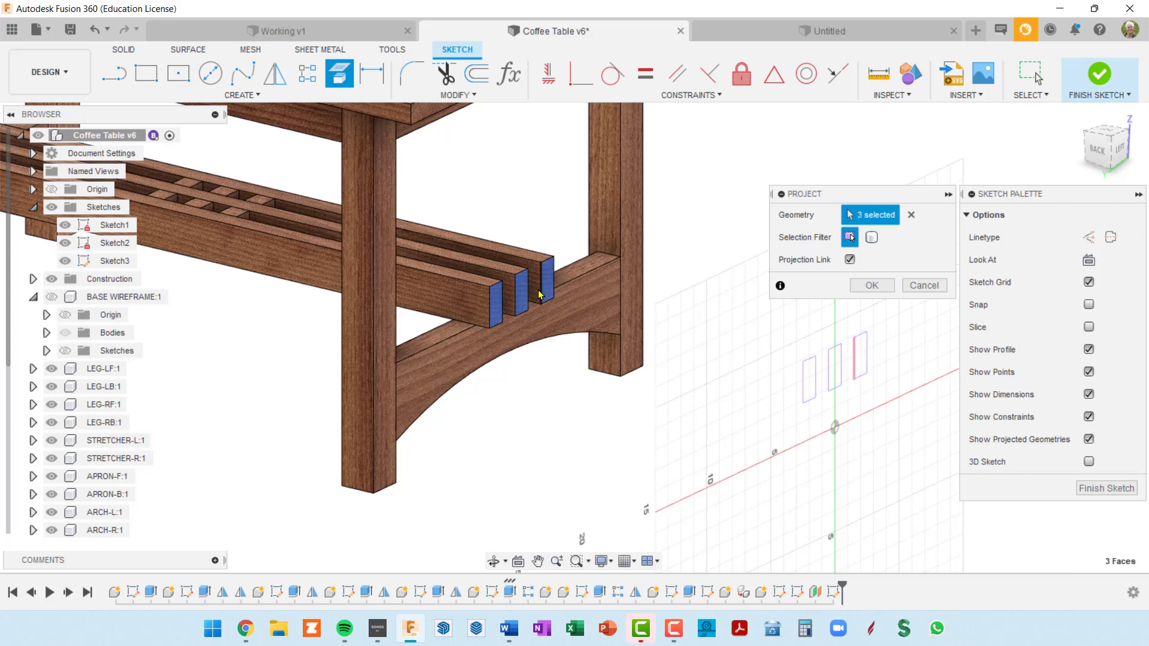
Step: Add the ARCH-L outer face, the bottom corner point of LEG-LF and a vertical edge of LEG-LB to the projection
click(463, 353)
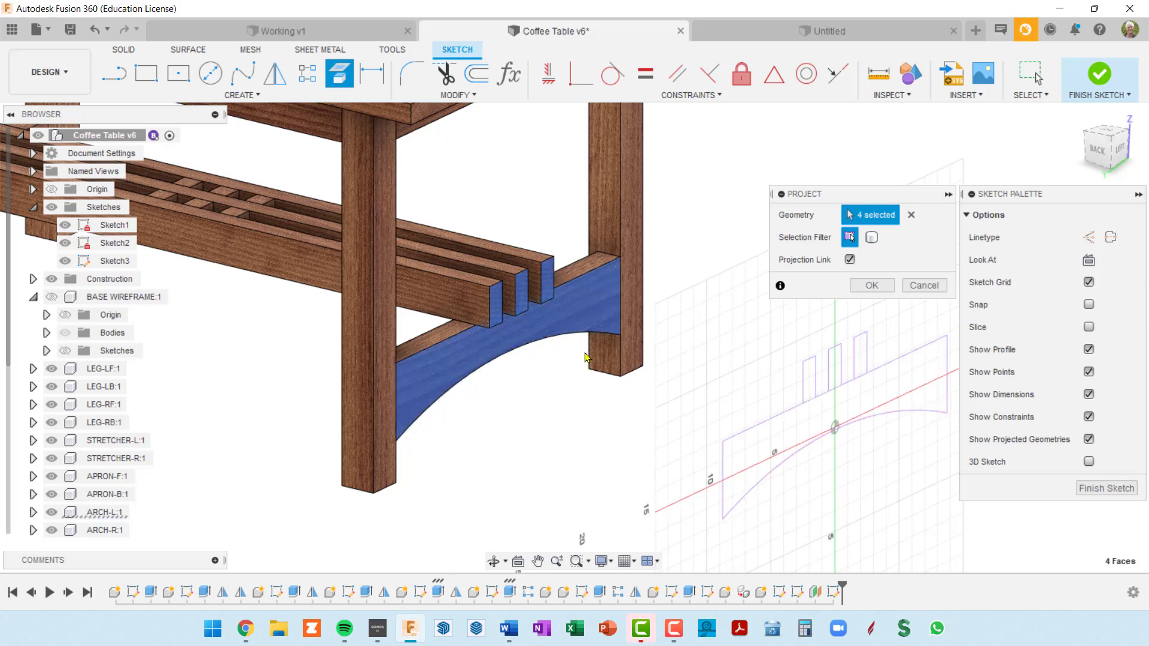
click(615, 378)
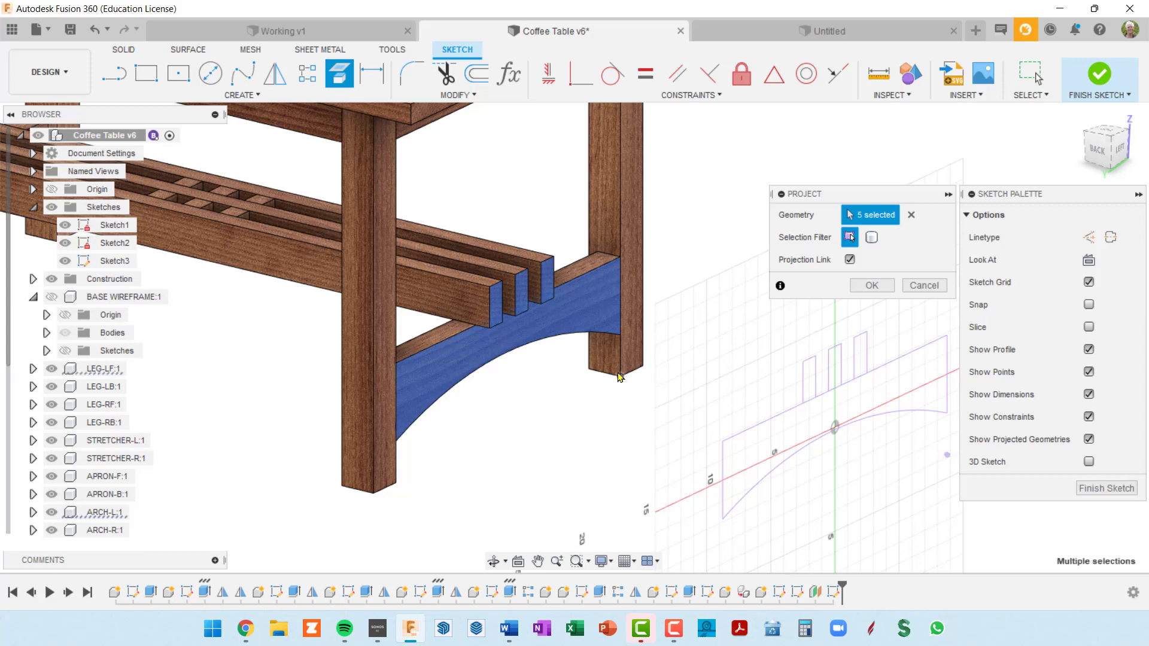
scroll(610, 372, down, 2)
scroll(610, 372, down, 2)
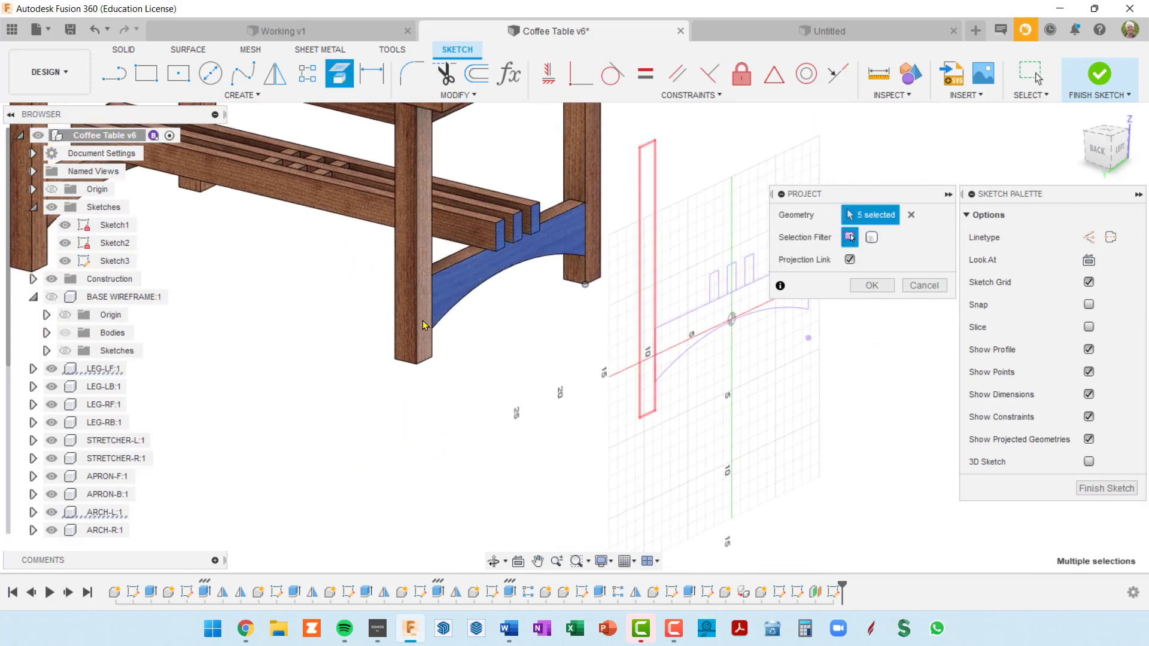
click(415, 301)
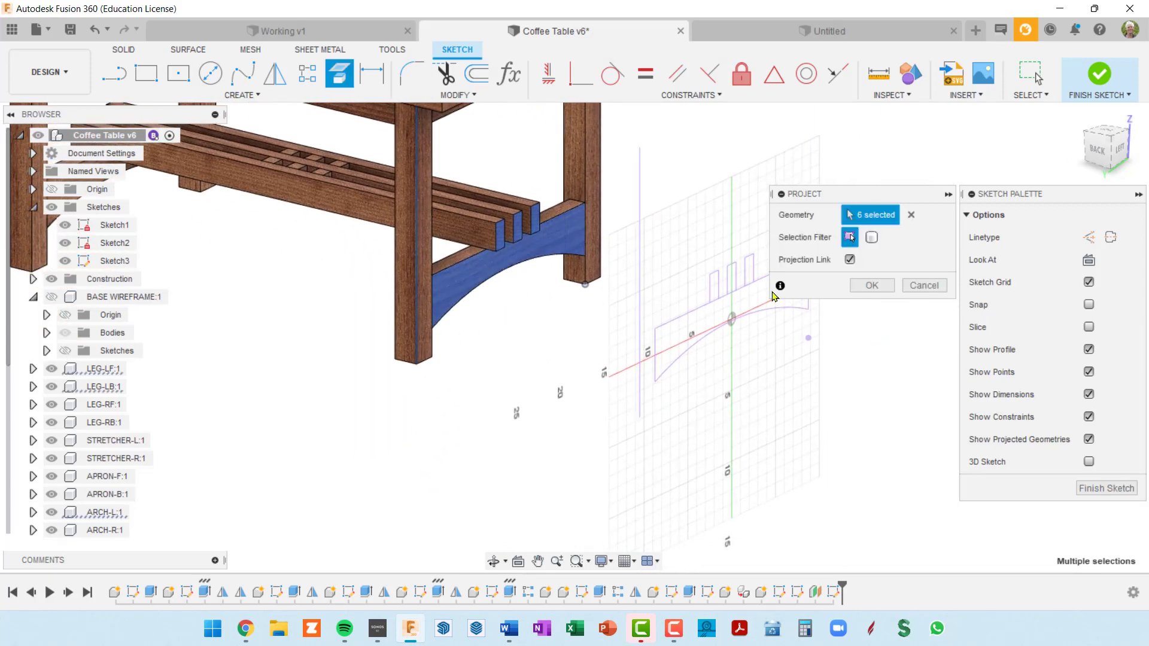
click(873, 287)
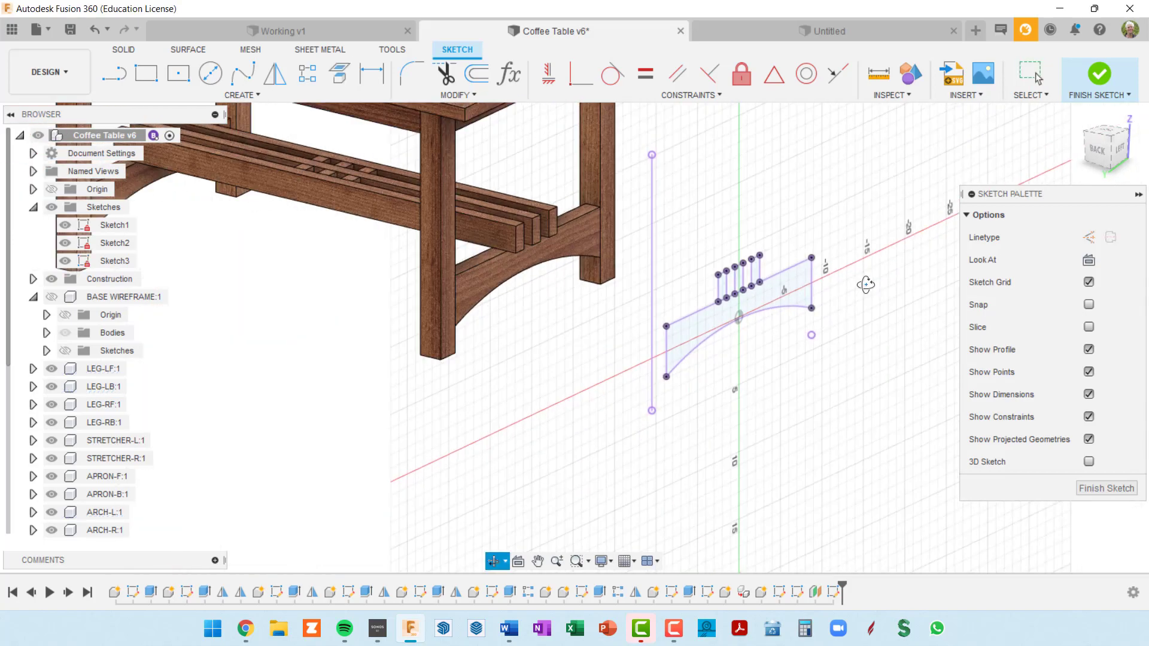
Step: Convert the four projected curves of the arch outline to construction lines
mouse_move(867, 290)
shift+middle_down()
mouse_move(897, 269)
mouse_move(838, 292)
mouse_move(778, 281)
mouse_move(736, 293)
mouse_move(759, 259)
mouse_move(611, 226)
mouse_move(652, 286)
mouse_move(716, 252)
shift+middle_up()
shift+middle_drag(759, 213, 763, 219)
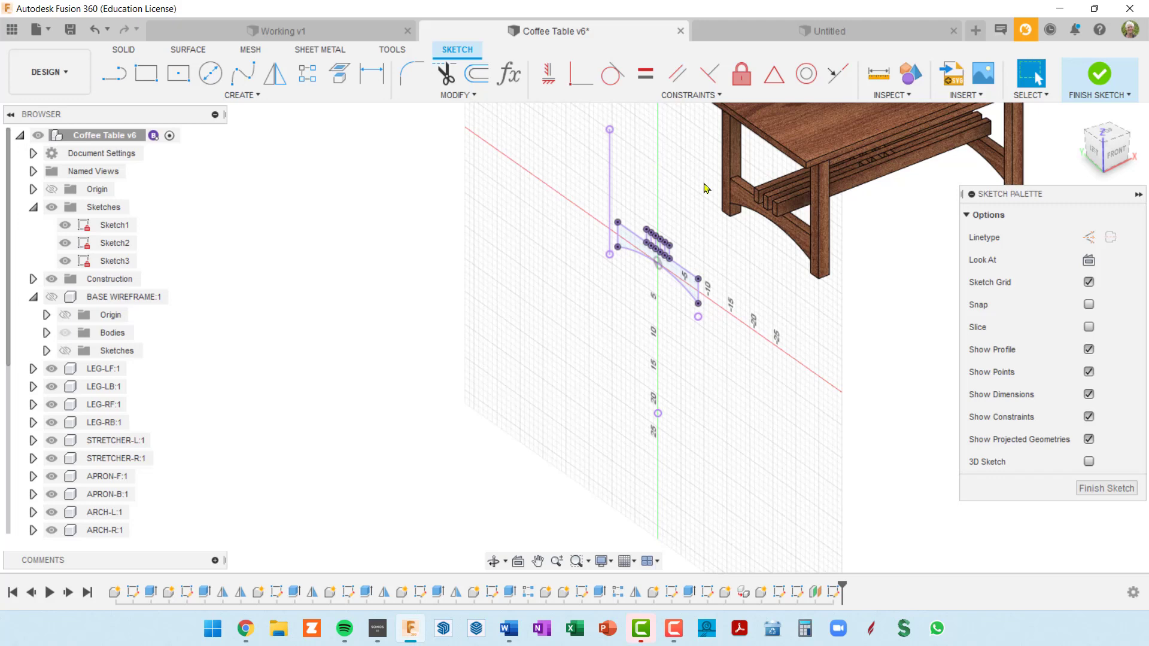
mouse_move(692, 230)
shift+middle_down()
mouse_move(688, 290)
mouse_move(711, 265)
shift+middle_up()
scroll(634, 253, down, 4)
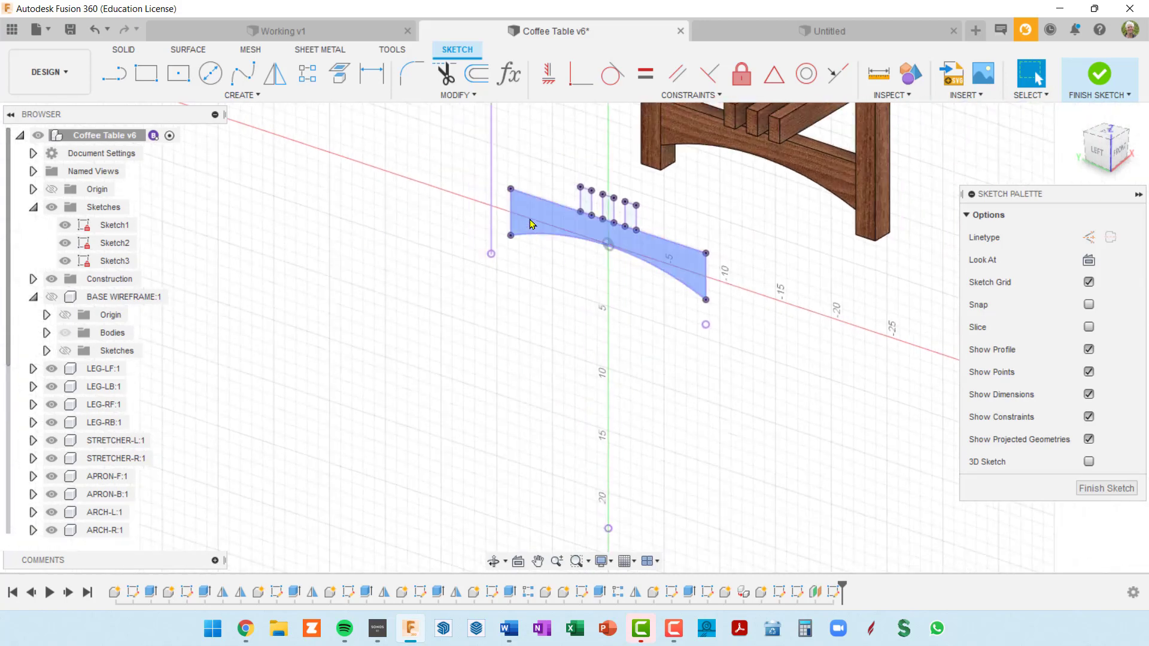
scroll(649, 257, up, 5)
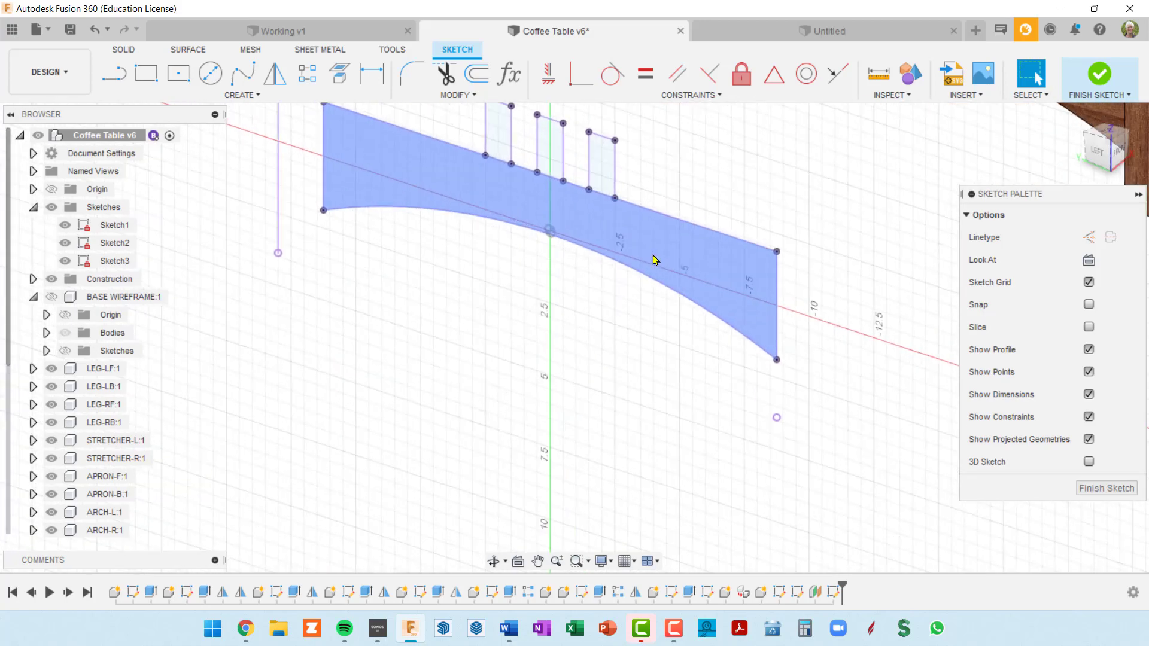
scroll(655, 259, down, 5)
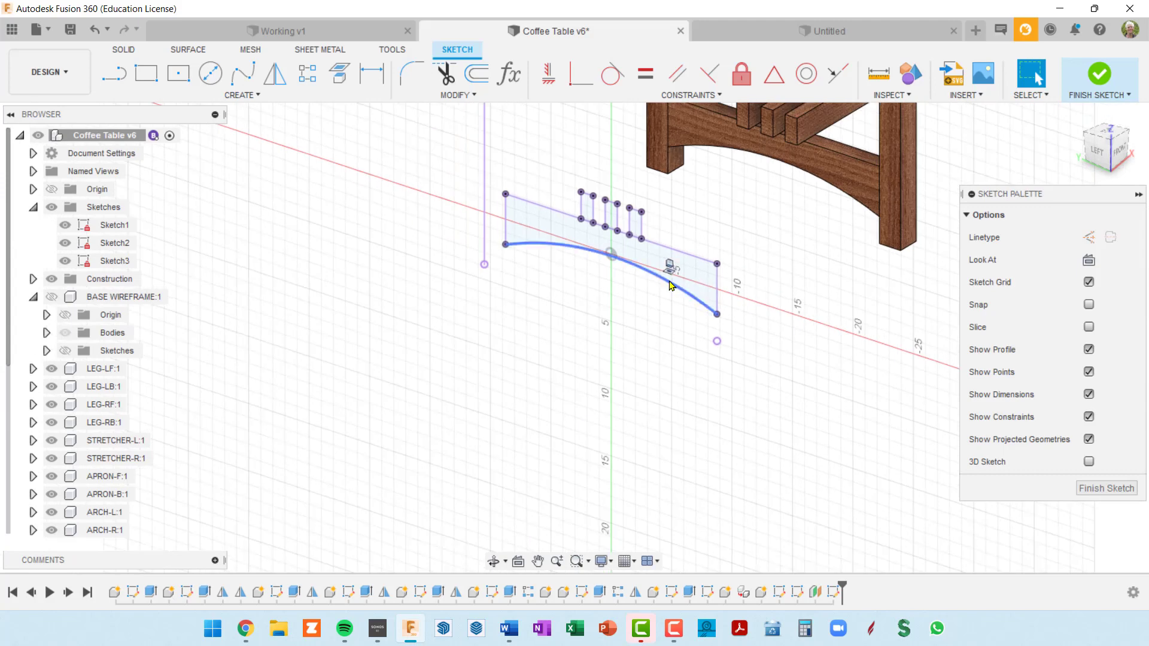
key(x)
double_click(672, 289)
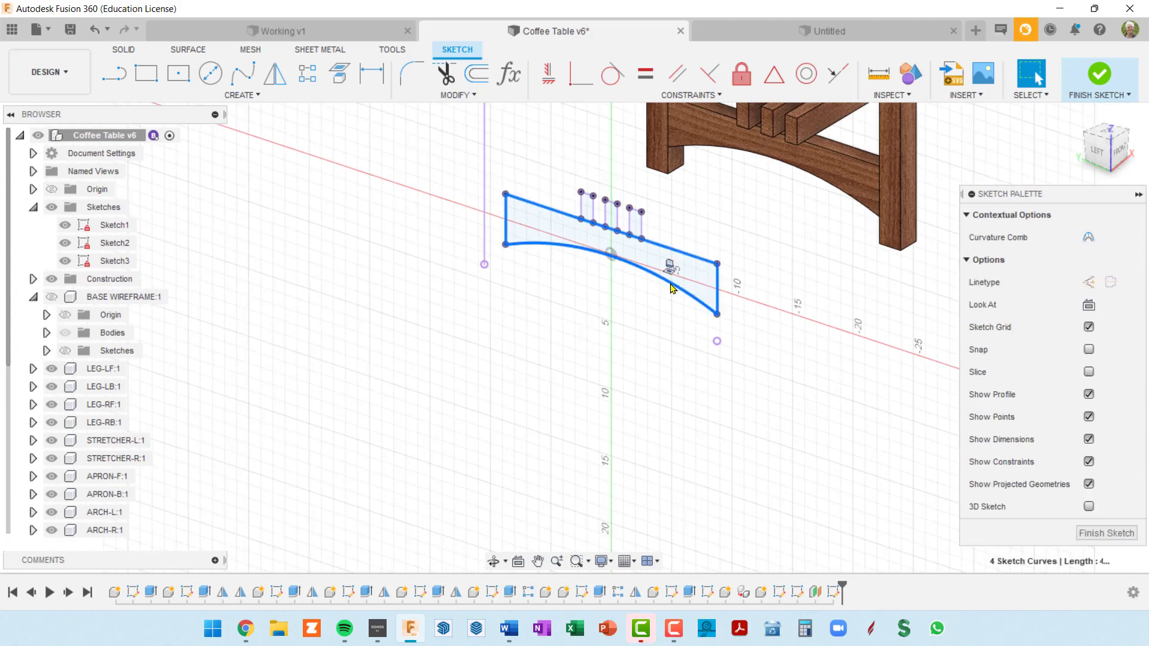
key(x)
scroll(671, 288, up, 4)
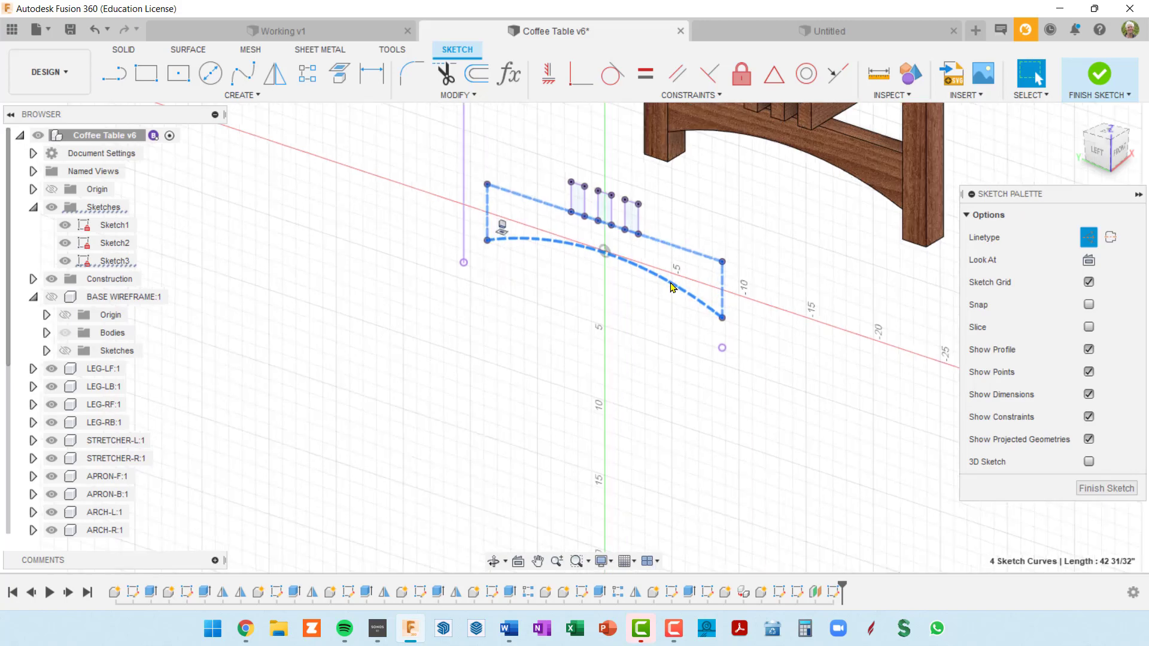
scroll(678, 312, down, 3)
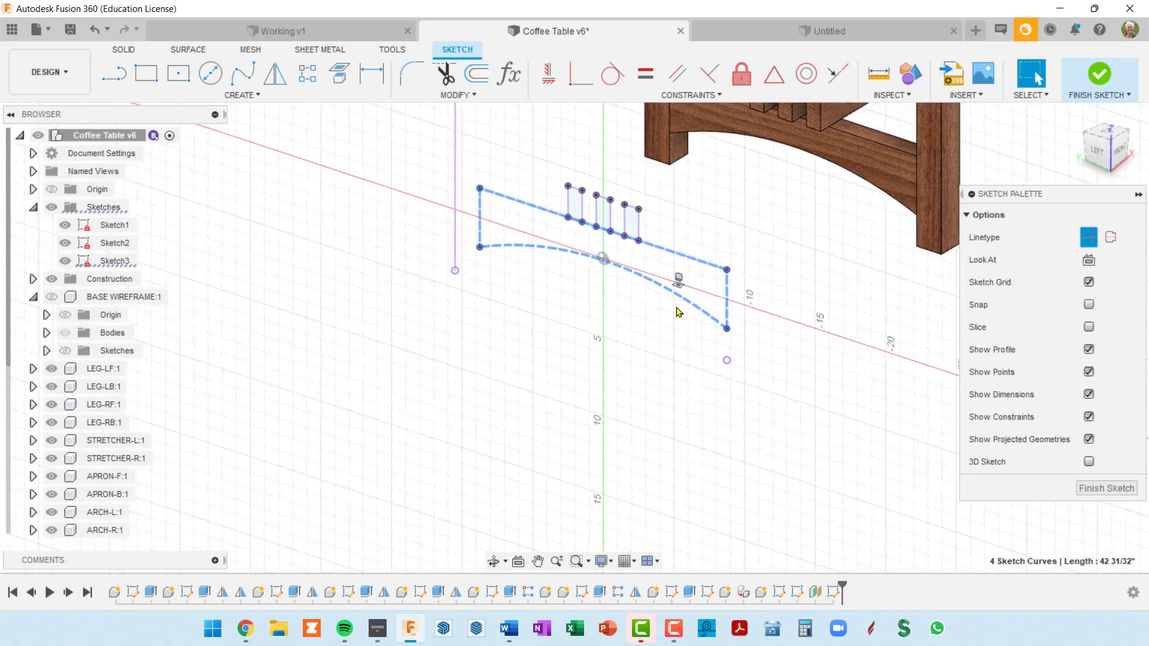
Step: Finish the sketch on the offset plane, with the three rail profiles and the construction arch outline
mouse_move(672, 264)
shift+middle_down()
mouse_move(713, 234)
mouse_move(707, 250)
shift+middle_up()
scroll(625, 224, up, 2)
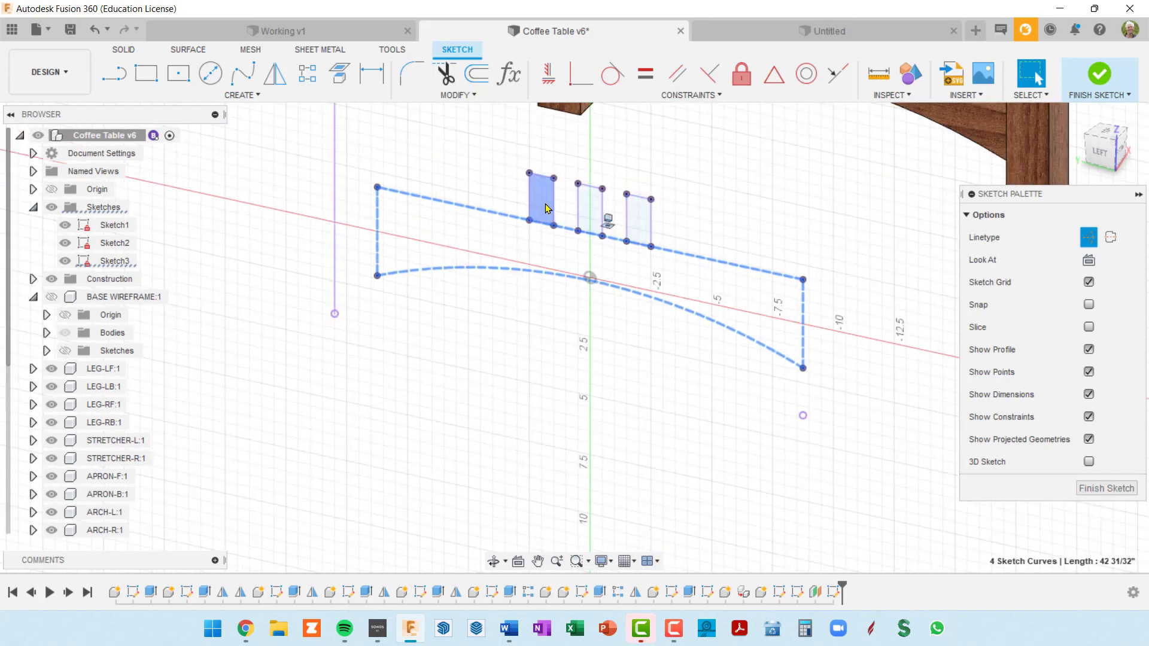
scroll(544, 202, down, 3)
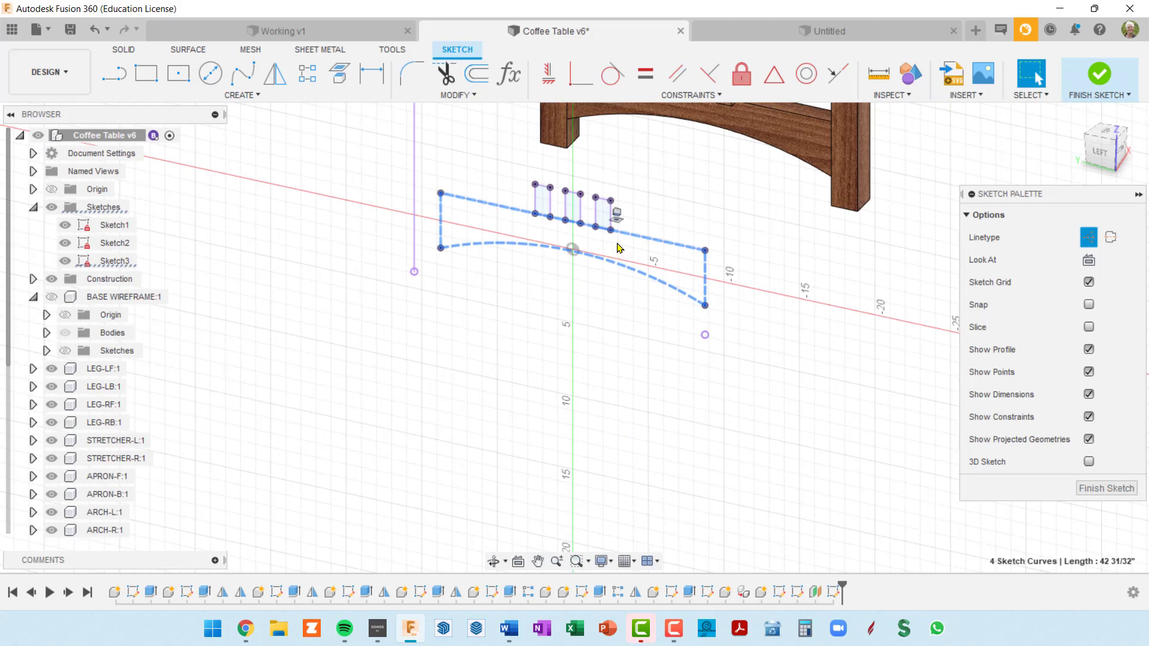
click(1098, 75)
Step: Extrude the three projected rail profiles about 4 9/64" away from the table as new bodies
scroll(611, 214, up, 2)
click(601, 209)
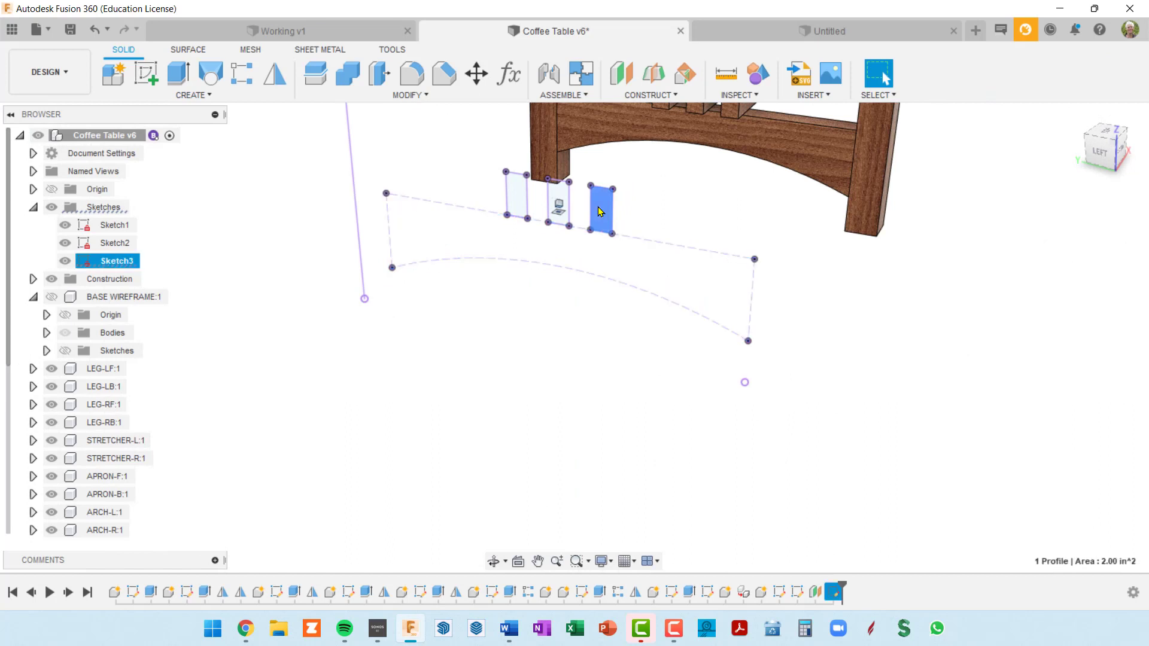
click(560, 200)
click(520, 198)
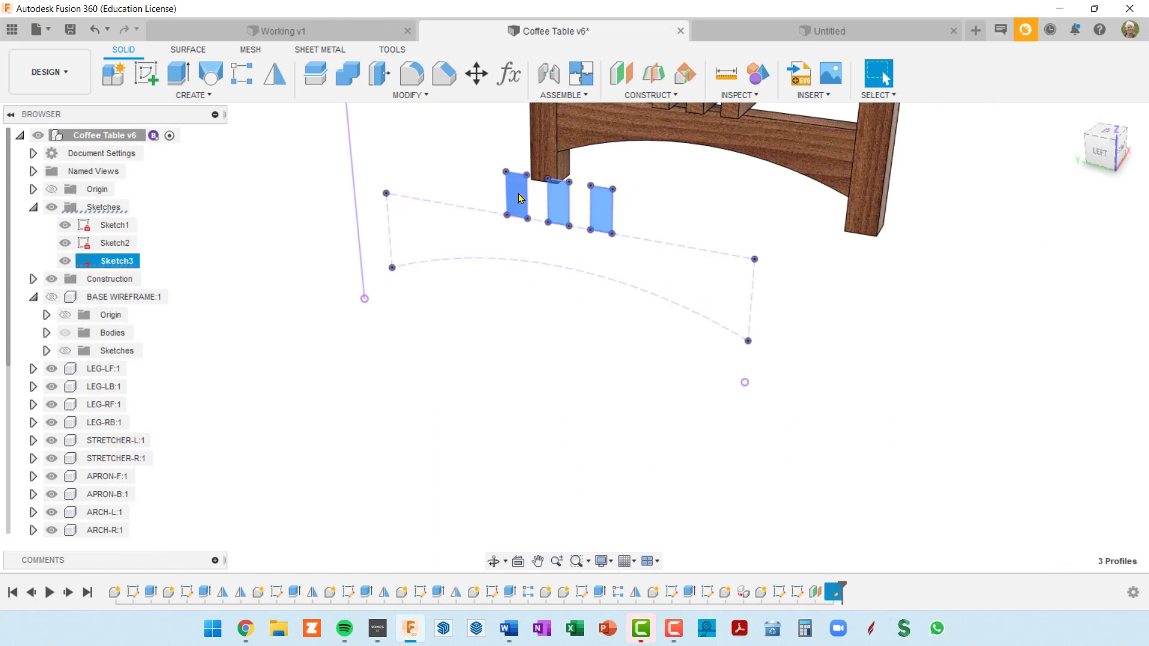
key(e)
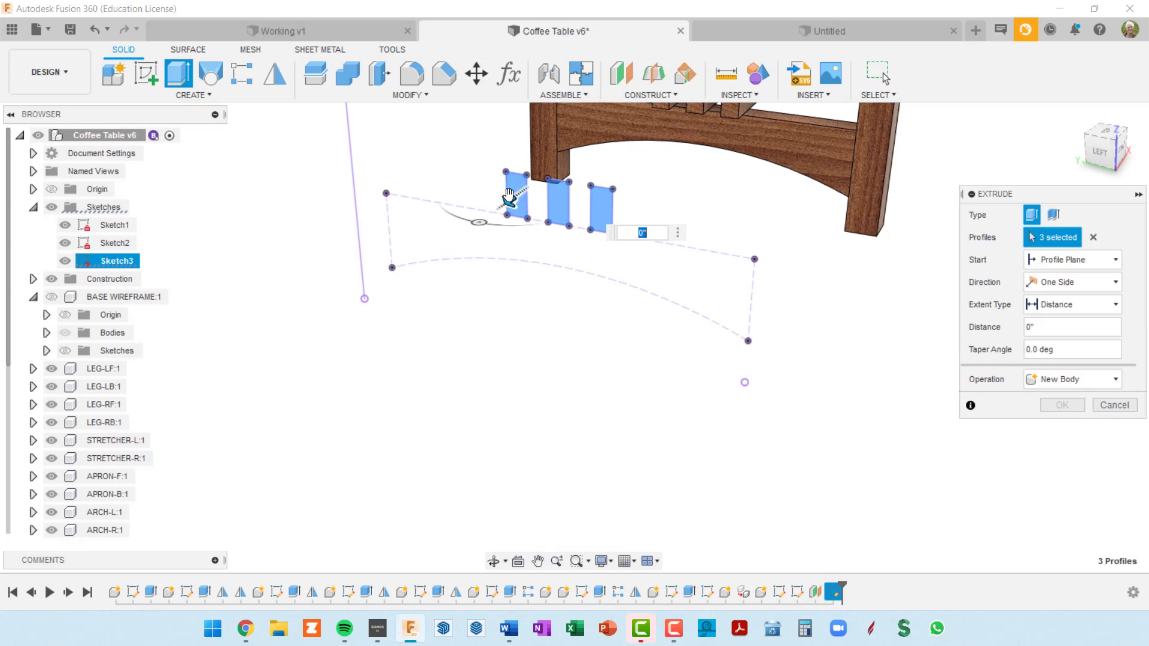
drag(516, 199, 471, 239)
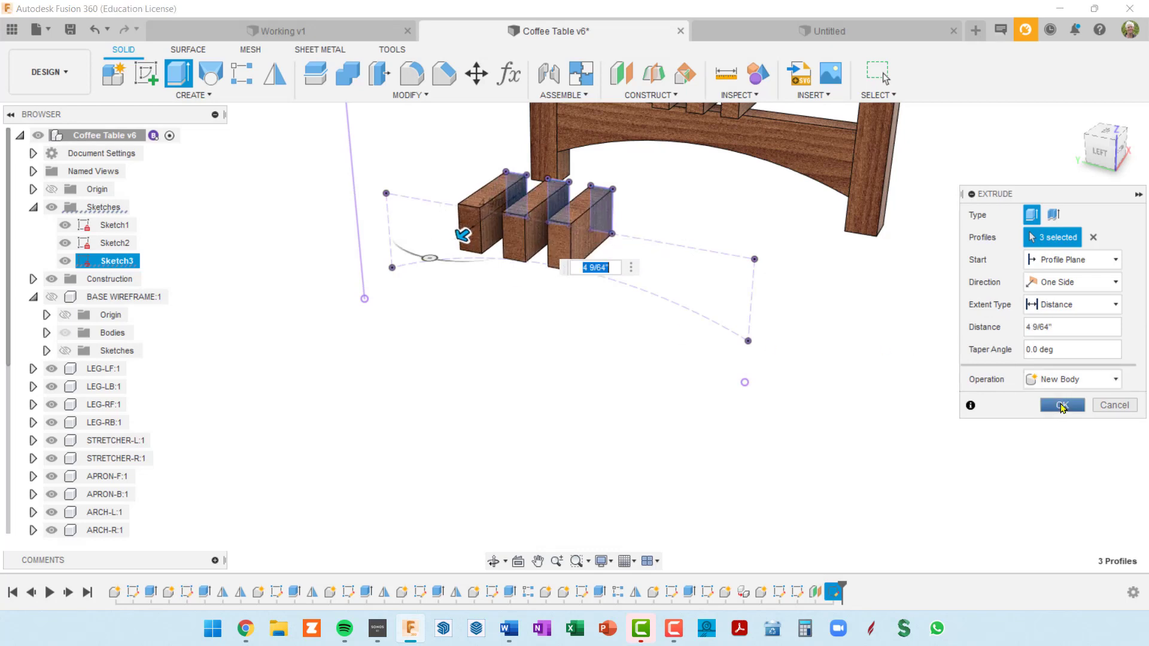
click(1061, 405)
scroll(688, 279, down, 8)
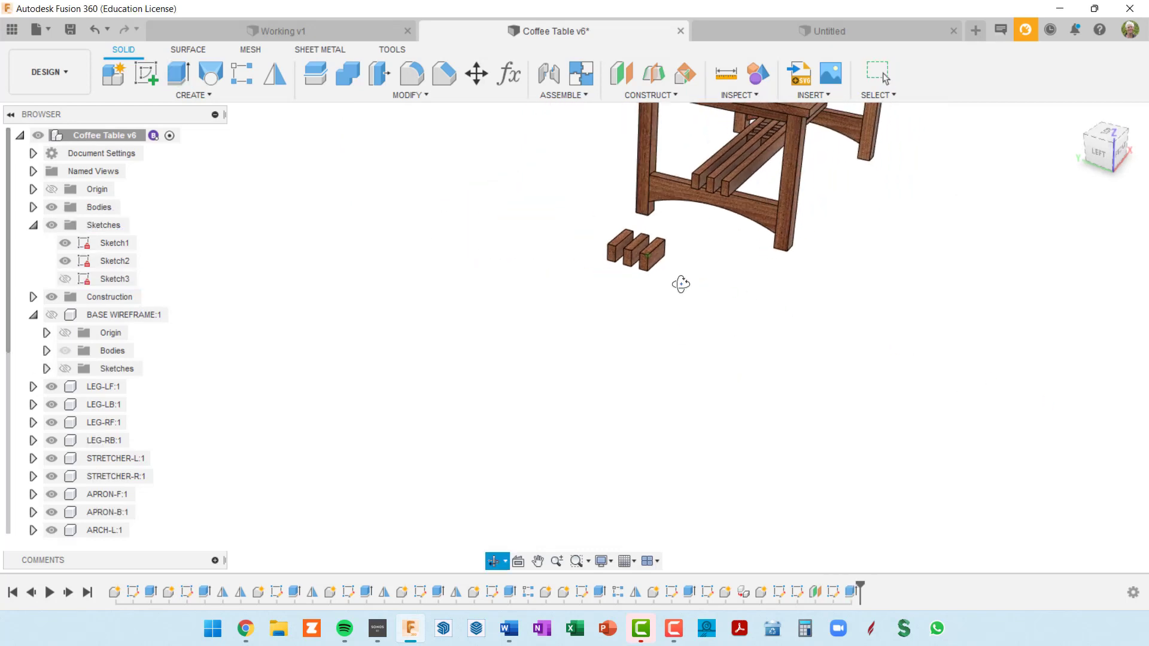
scroll(618, 277, up, 2)
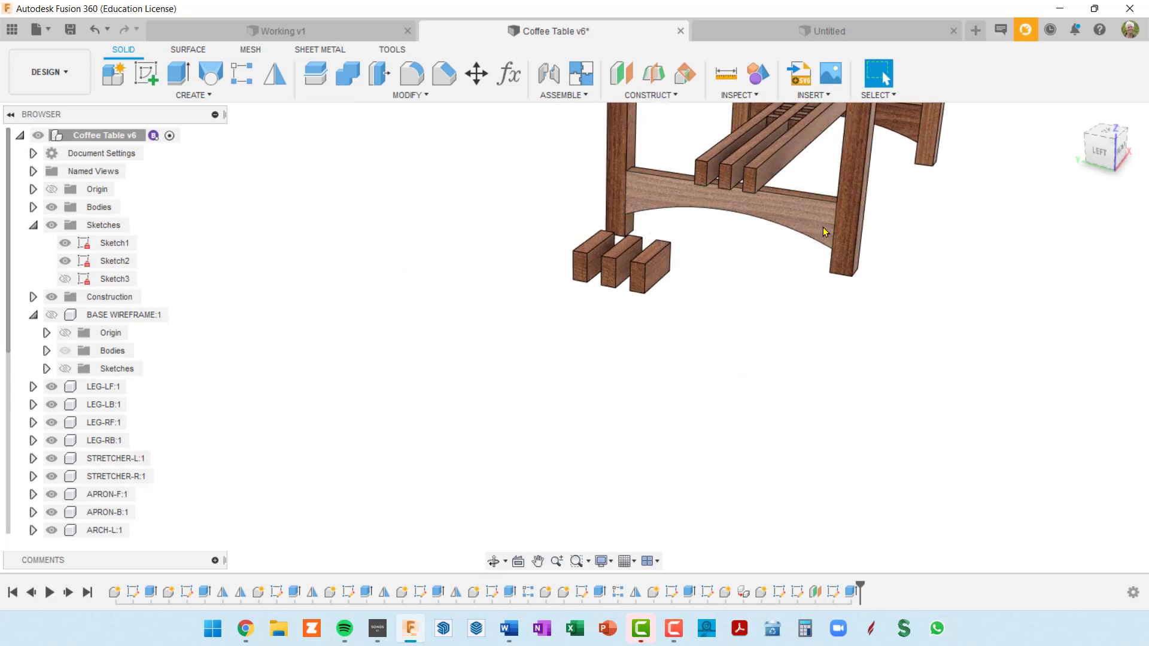
scroll(802, 216, down, 2)
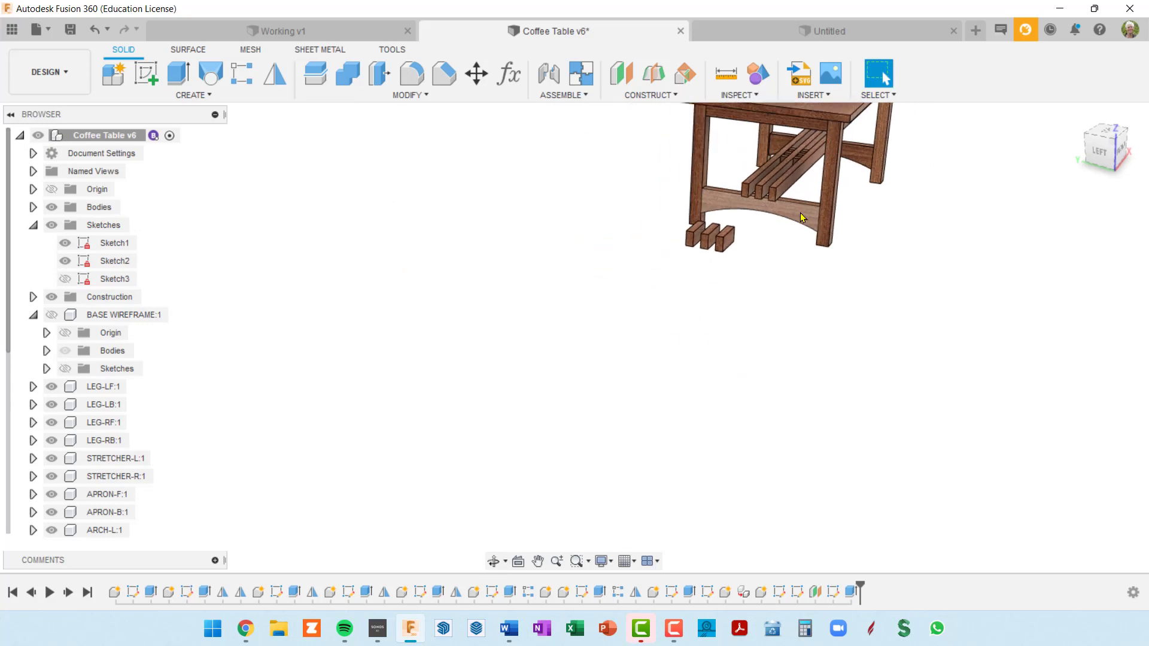
scroll(867, 226, down, 2)
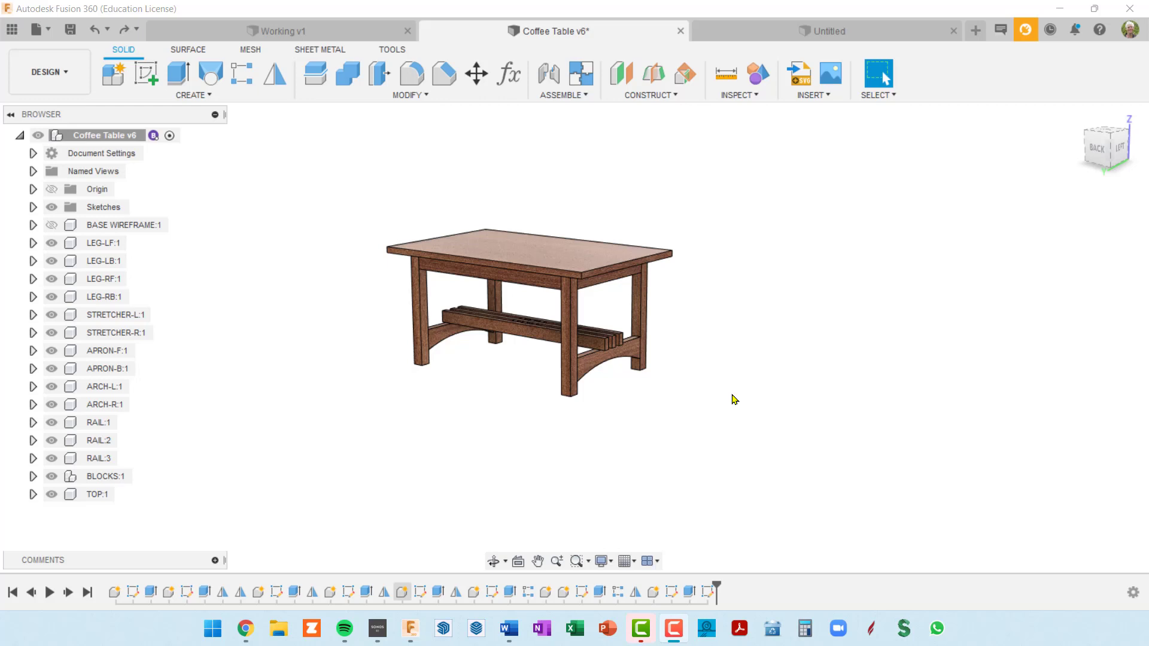
Step: Create an empty sketch on the outer face of ARCH-L, finish it and highlight it among the top-level sketches
scroll(730, 395, up, 3)
middle_drag(595, 354, 731, 374)
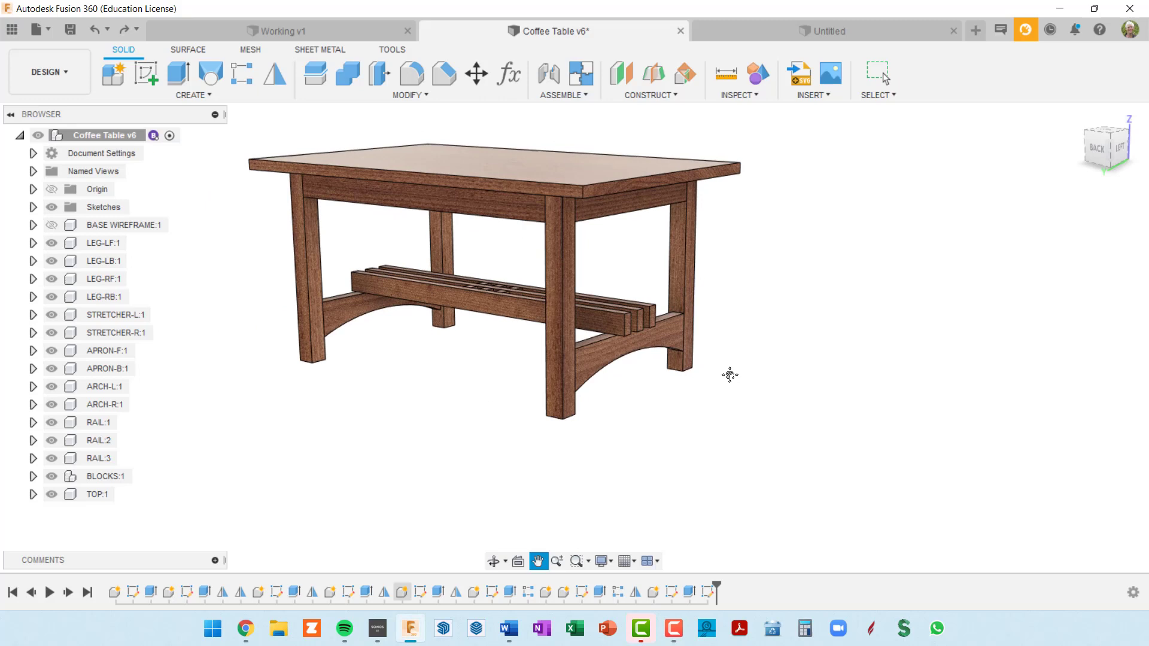
click(666, 343)
middle_drag(606, 460, 624, 496)
shift+middle_drag(692, 430, 679, 428)
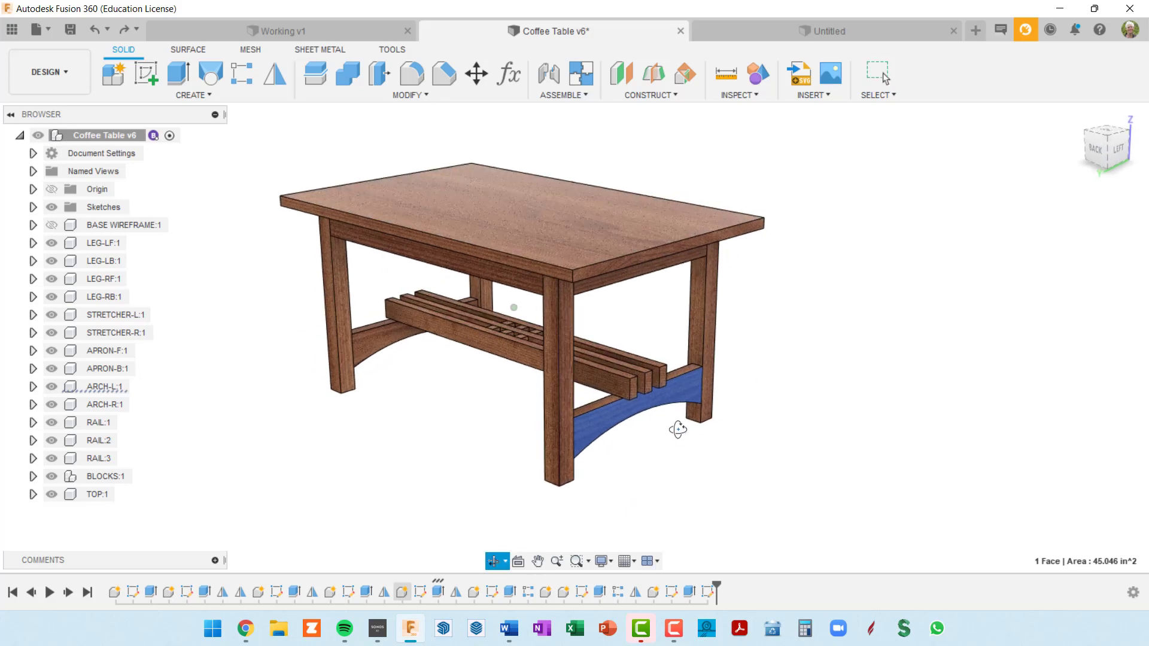
click(148, 78)
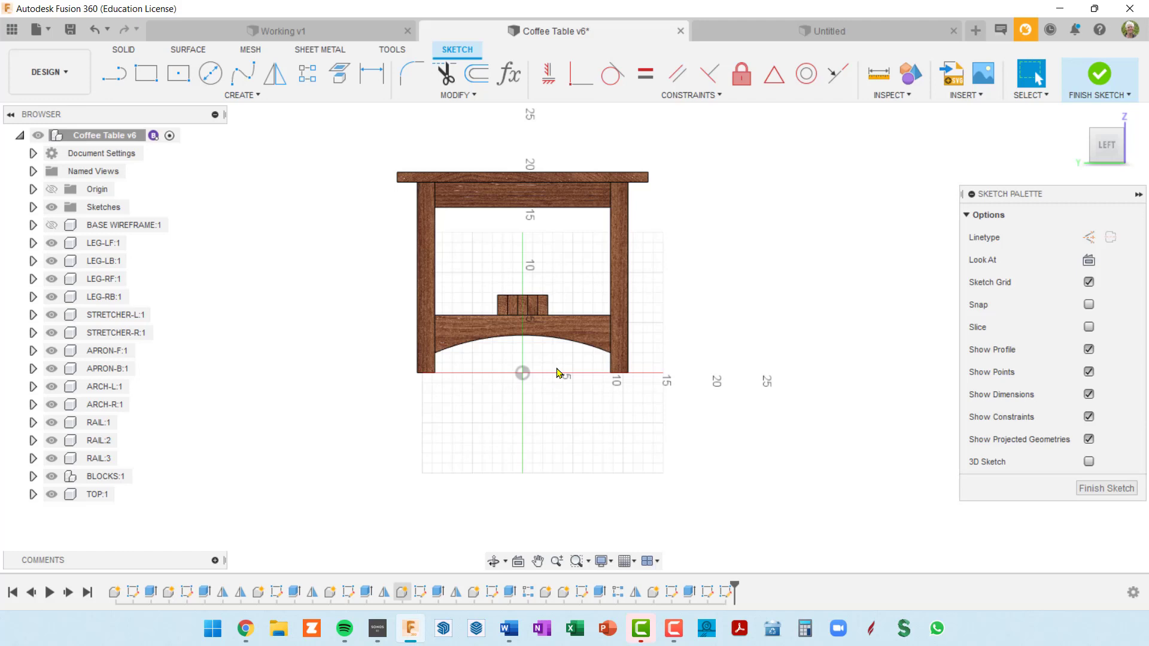
click(1100, 75)
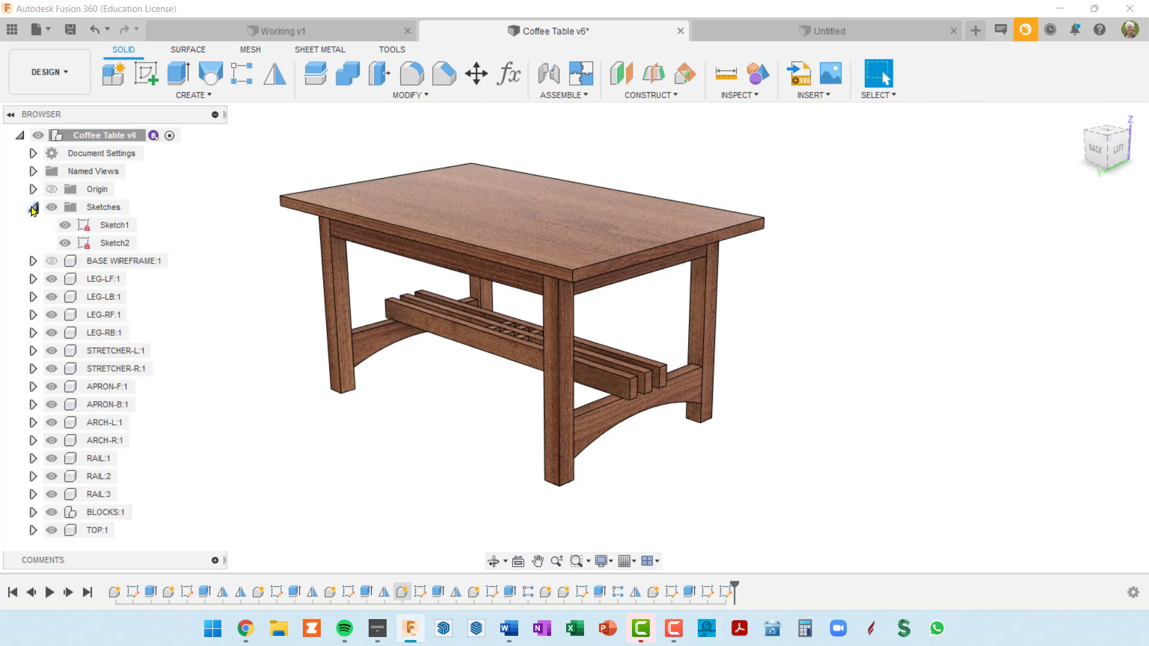
click(83, 243)
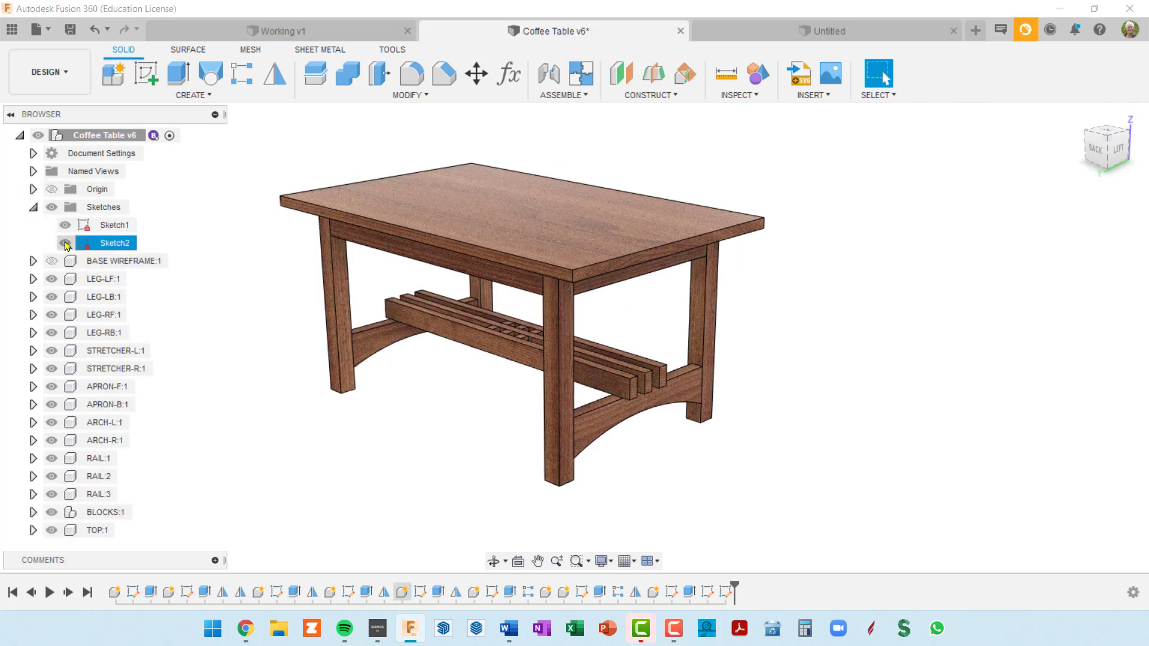
key(Escape)
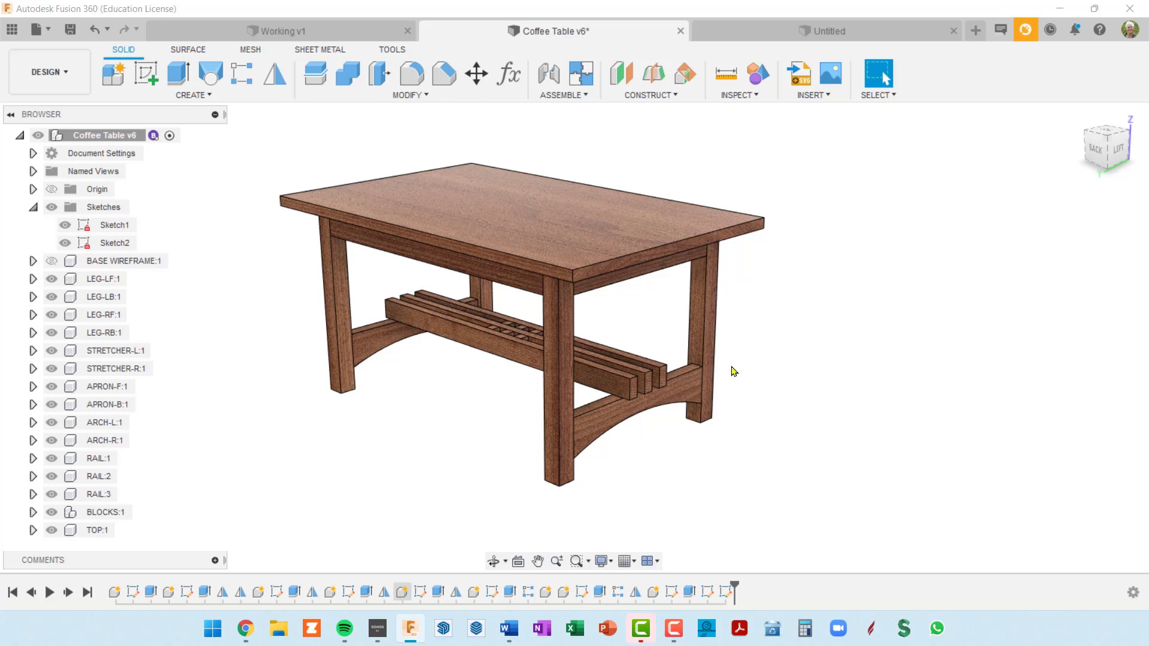
Step: Start another sketch on the outer face of ARCH-L and undo both sketches made on that face
click(597, 429)
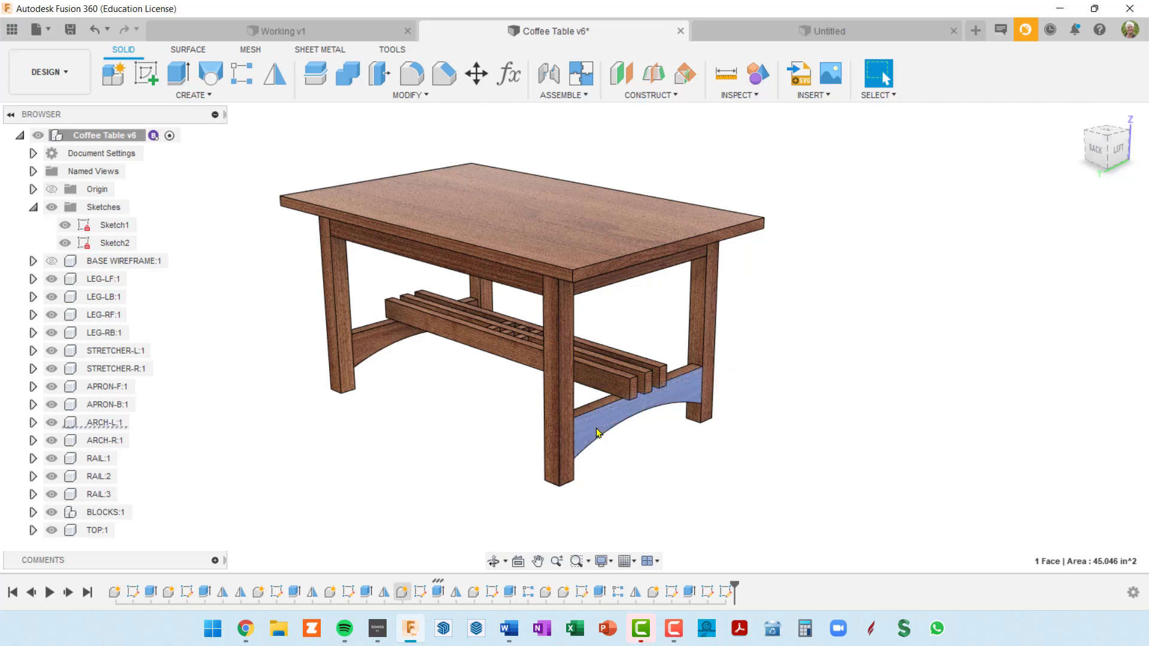
click(145, 73)
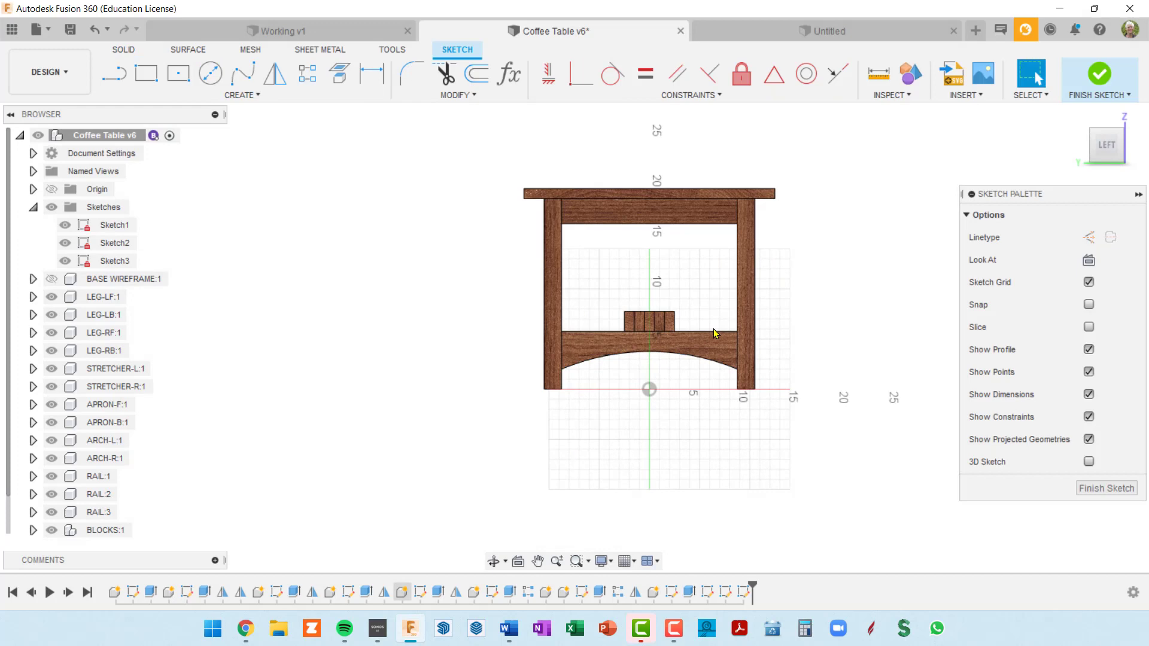
key(ctrl+z)
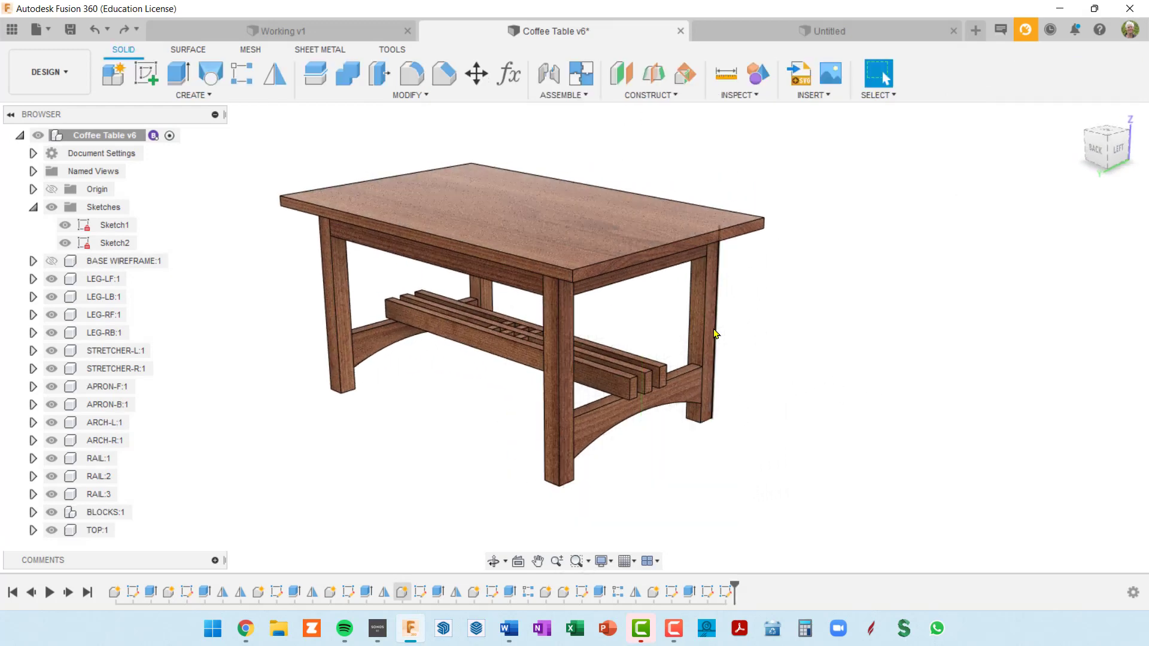
key(ctrl+y)
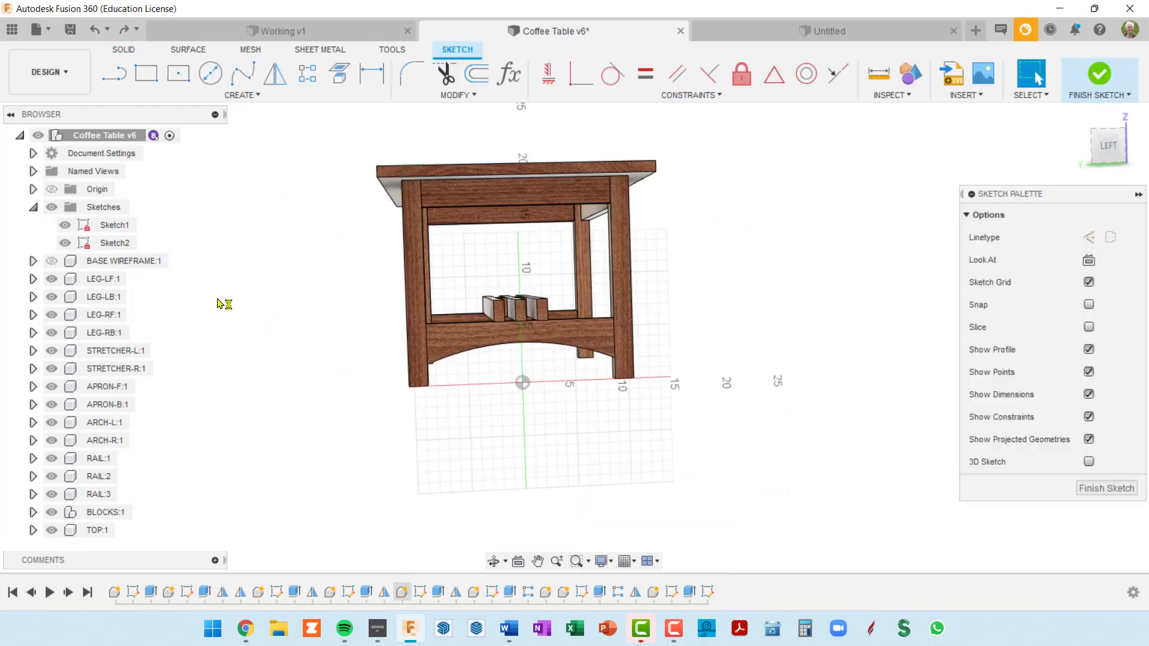
key(ctrl+z)
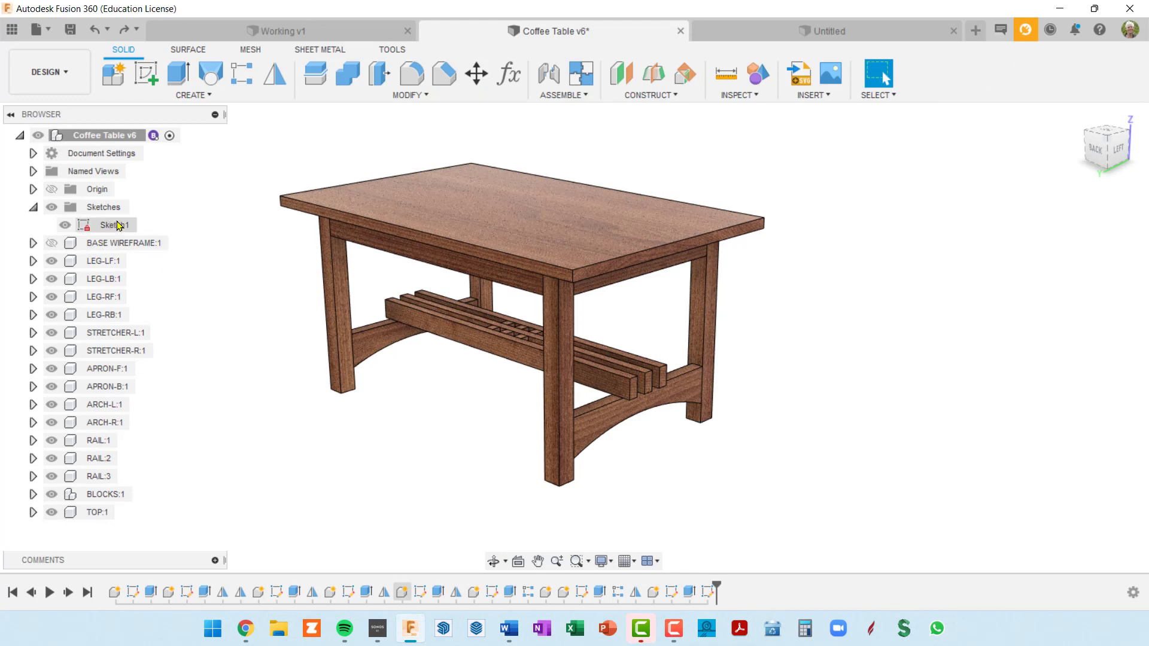
scroll(616, 405, up, 3)
scroll(616, 405, down, 3)
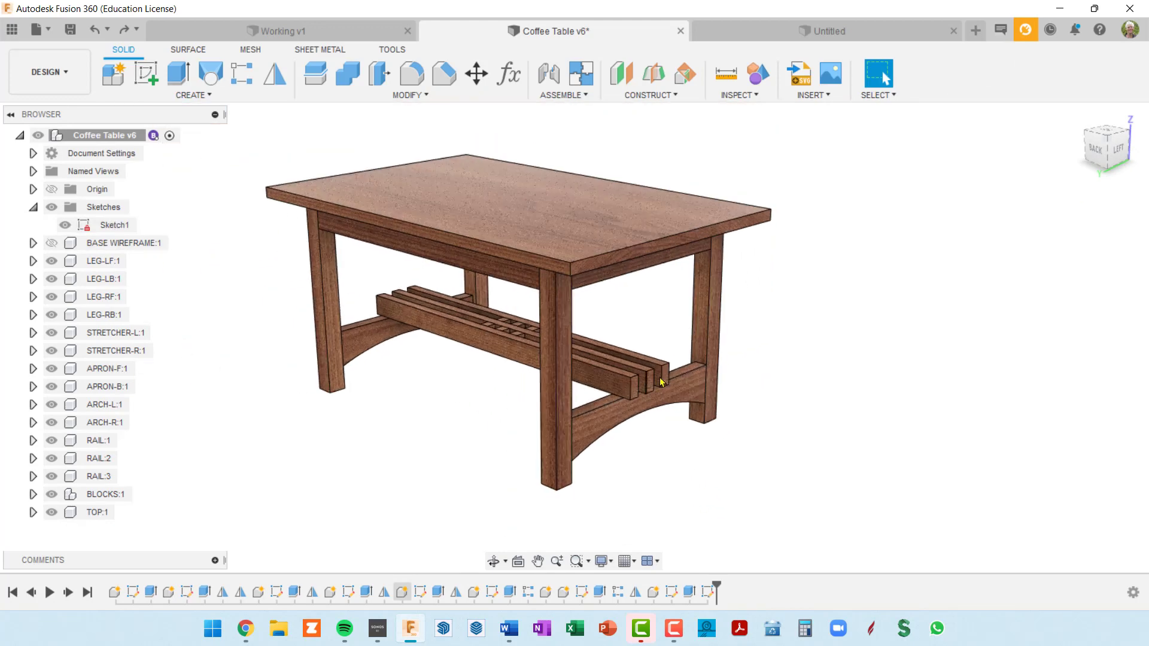
middle_drag(667, 346, 740, 343)
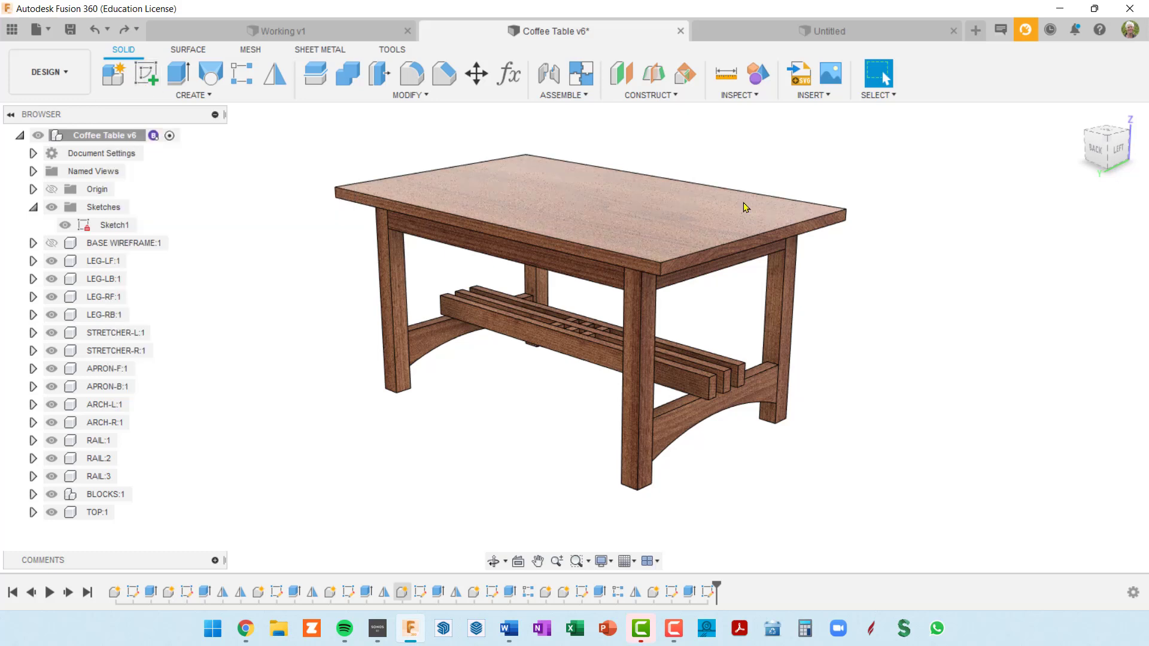
scroll(879, 281, down, 2)
middle_drag(888, 279, 838, 292)
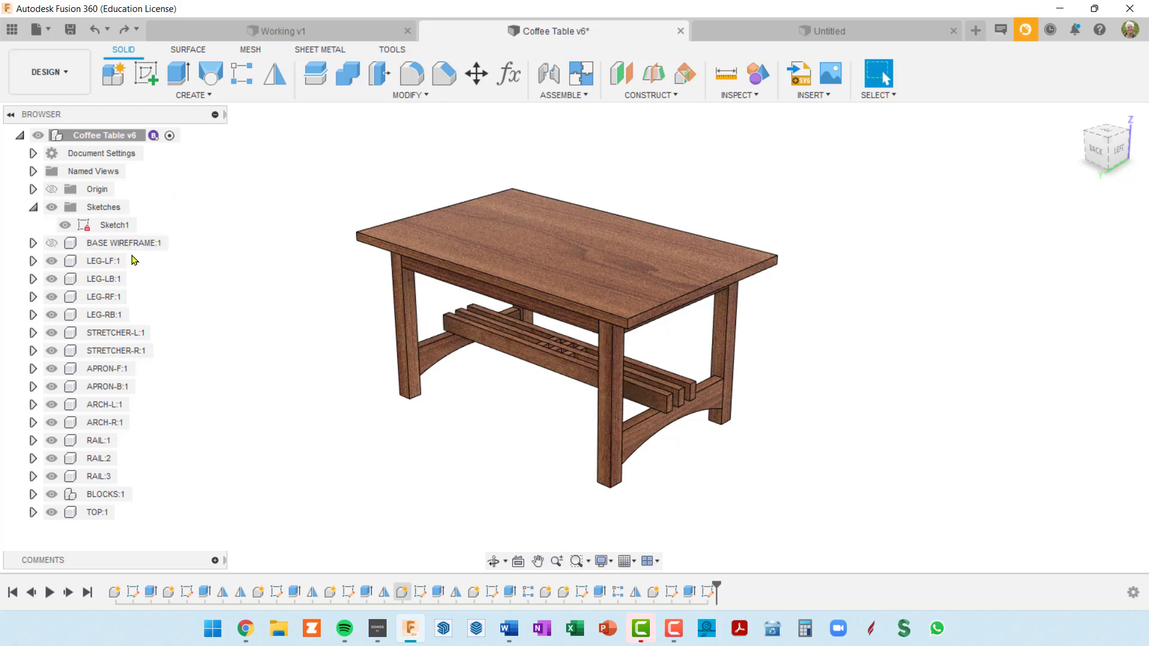
Step: Activate the BASE WIREFRAME component and create a new internal component named TEMP inside it
click(154, 243)
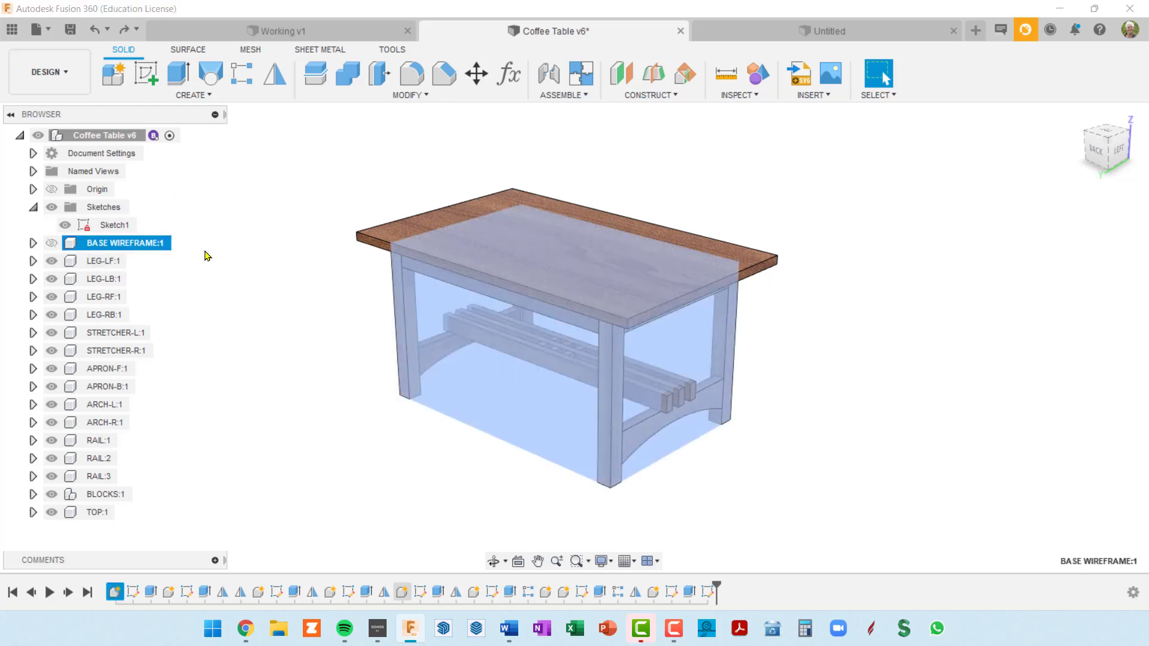
click(179, 242)
mouse_move(135, 143)
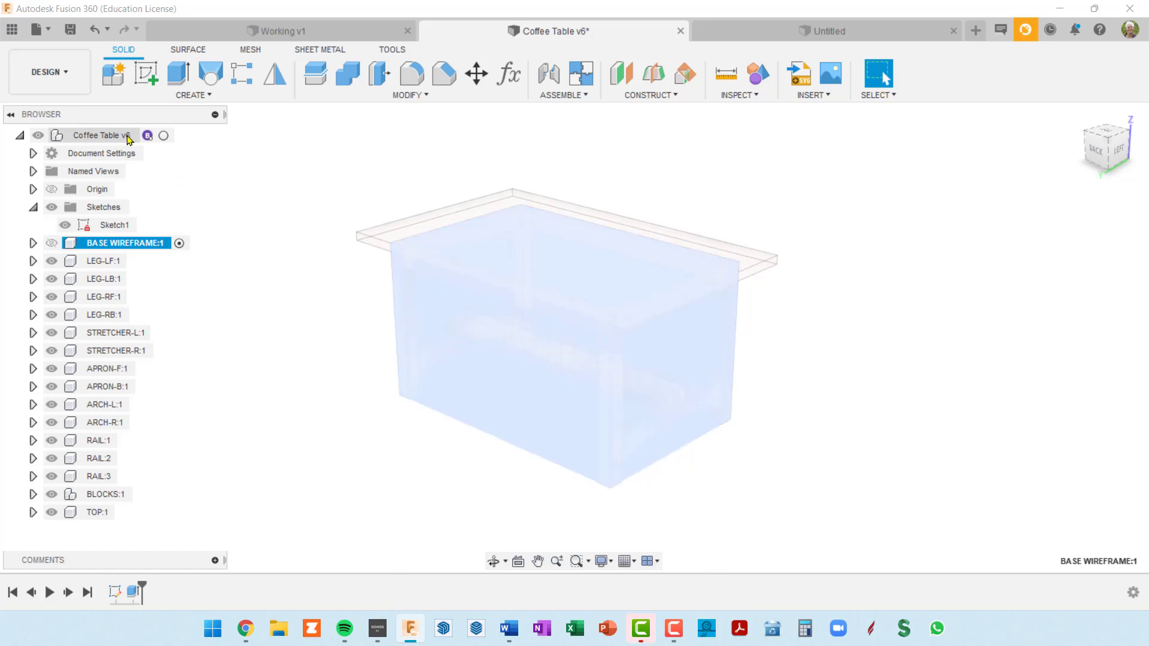
click(112, 75)
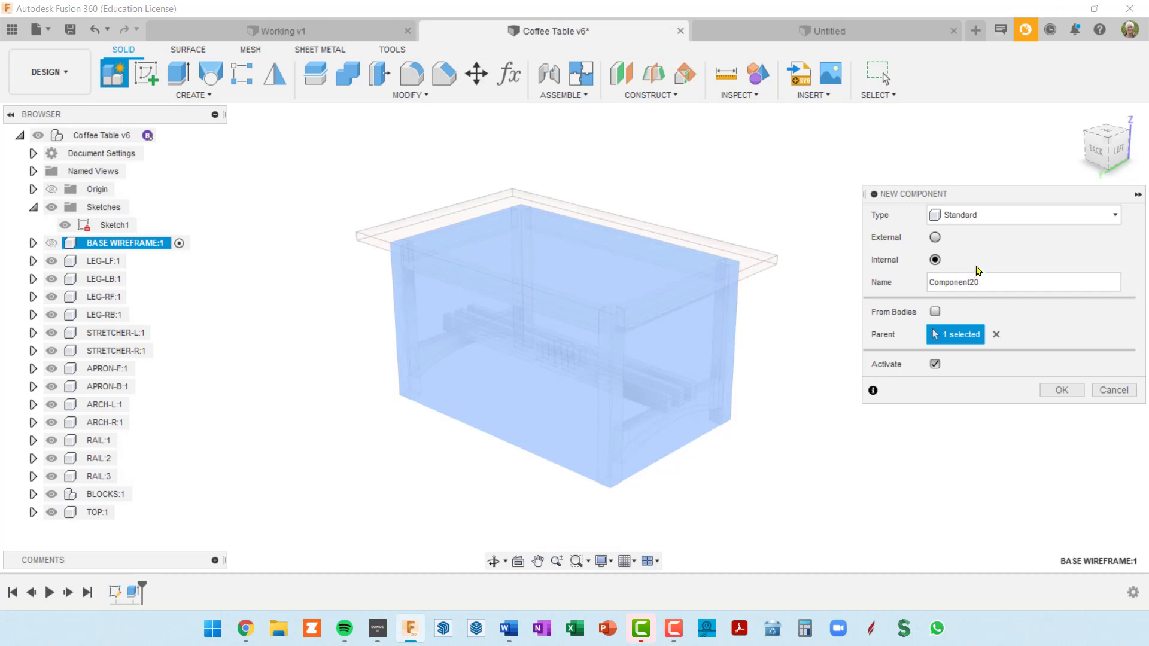
click(990, 282)
key(ctrl+a)
text(T)
key(Return)
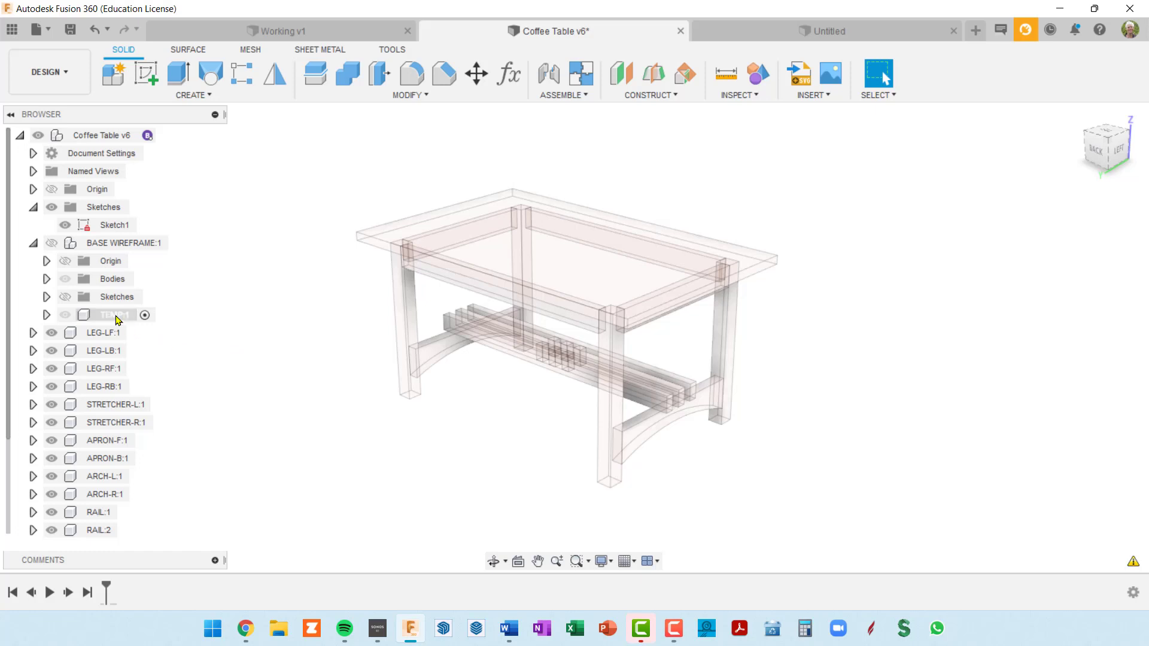
Step: Move the TEMP component out of BASE WIREFRAME to the top level of Coffee Table and activate the top-level assembly
drag(114, 317, 110, 142)
scroll(105, 367, down, 1)
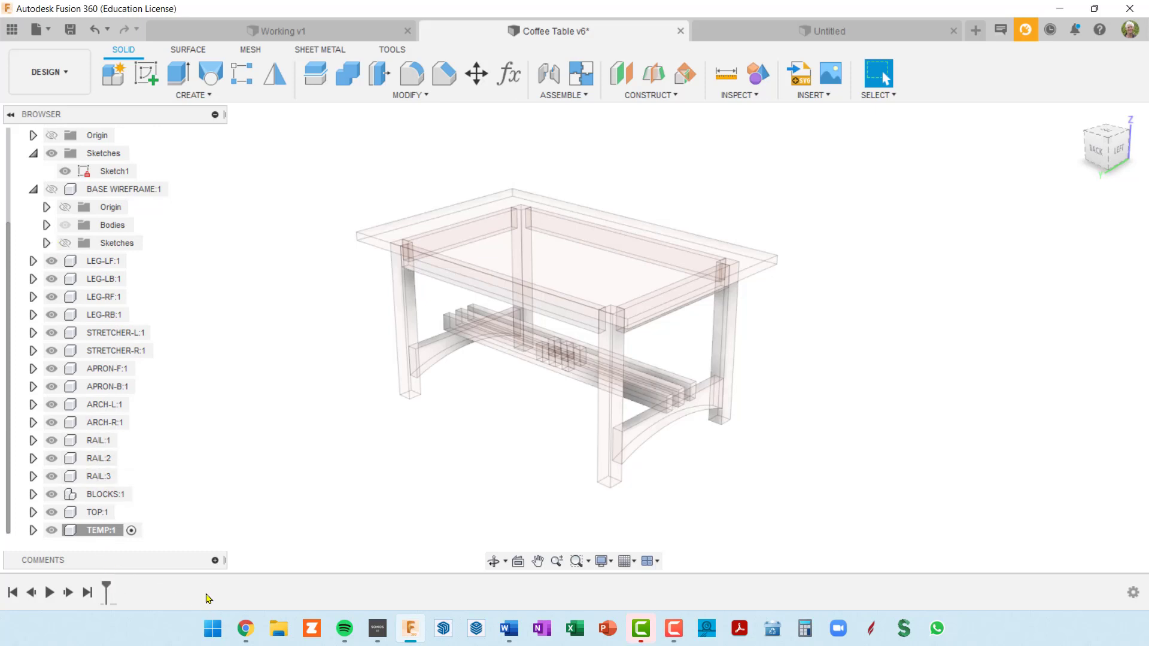
scroll(123, 175, up, 1)
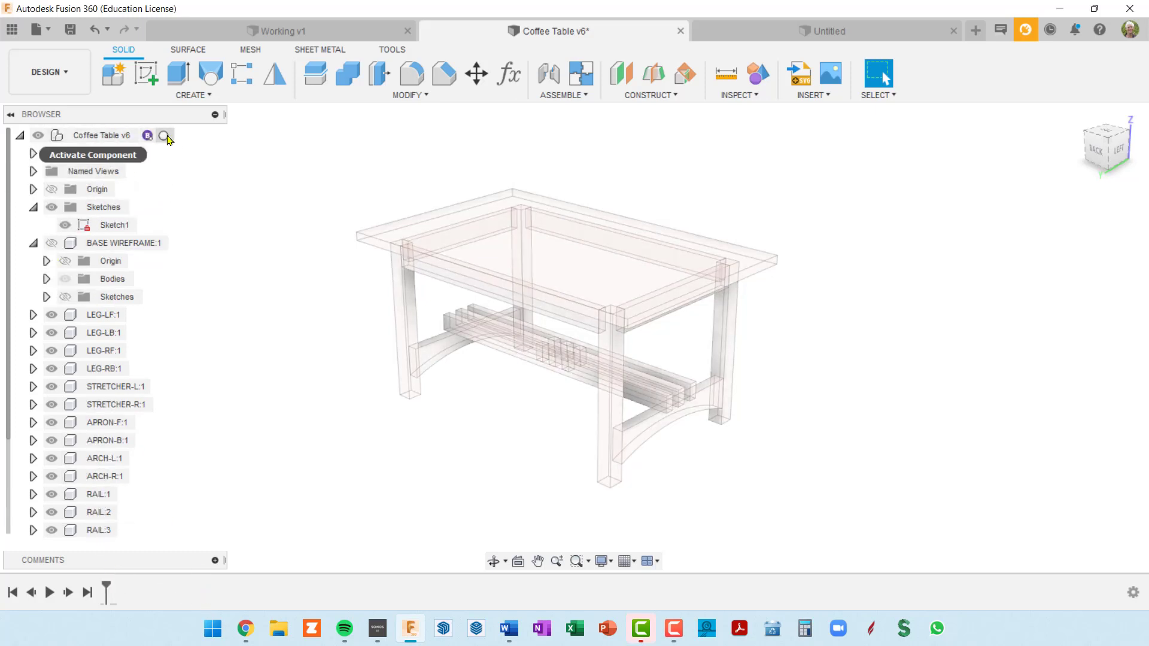
click(169, 136)
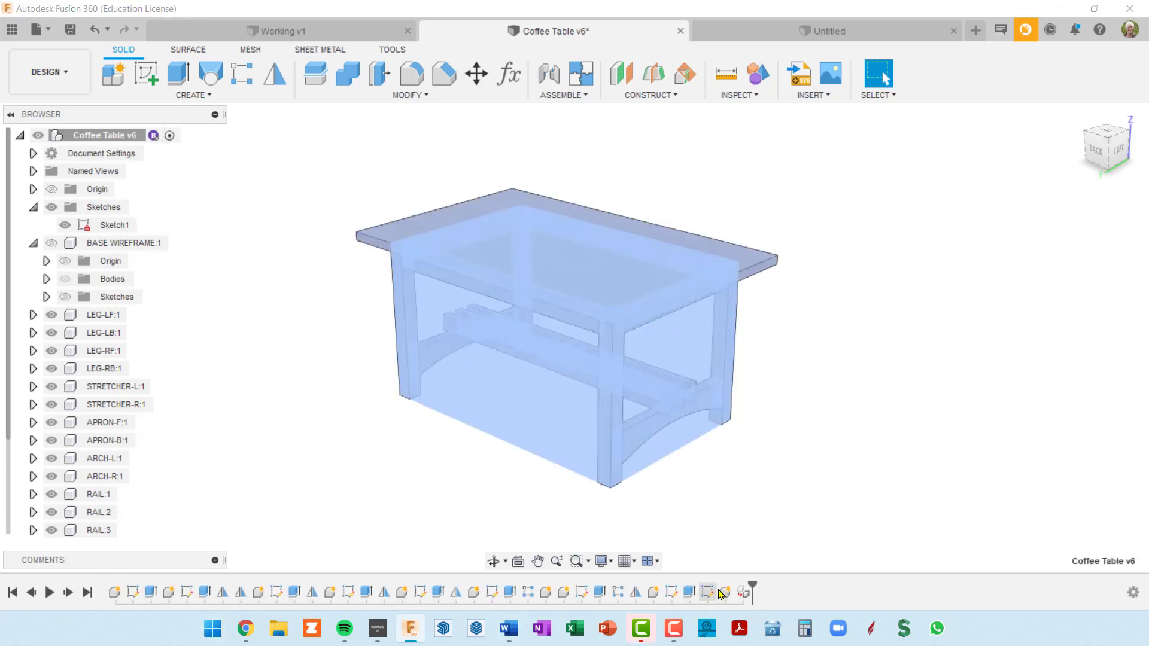
mouse_move(751, 583)
mouse_down()
mouse_move(698, 583)
mouse_move(751, 583)
mouse_up()
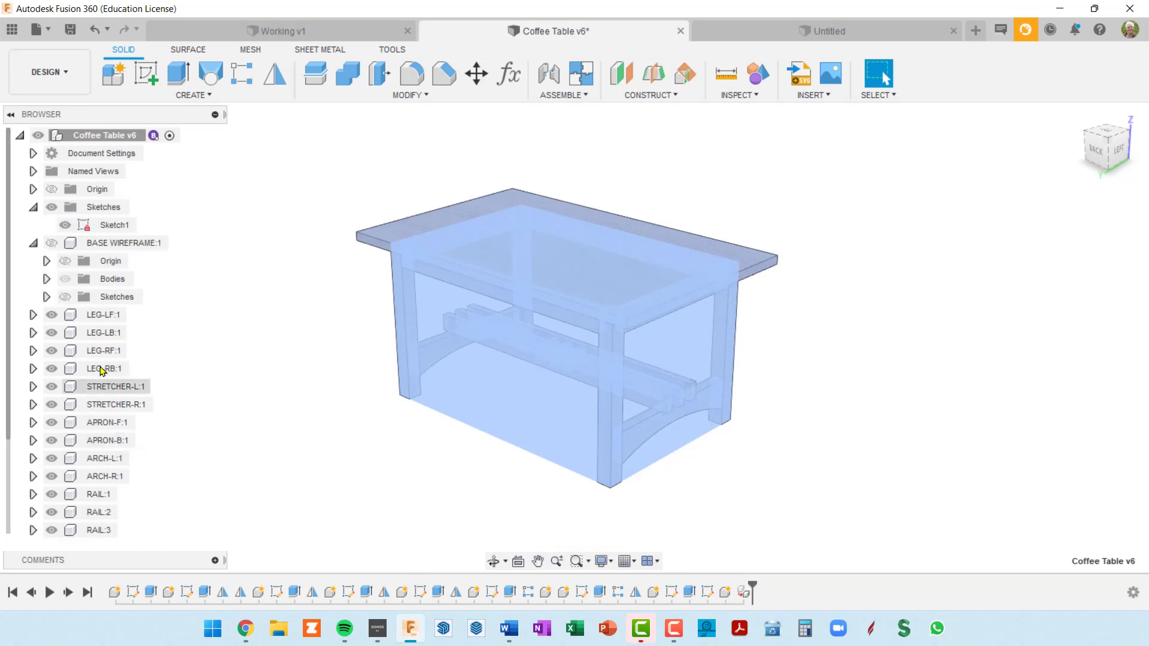
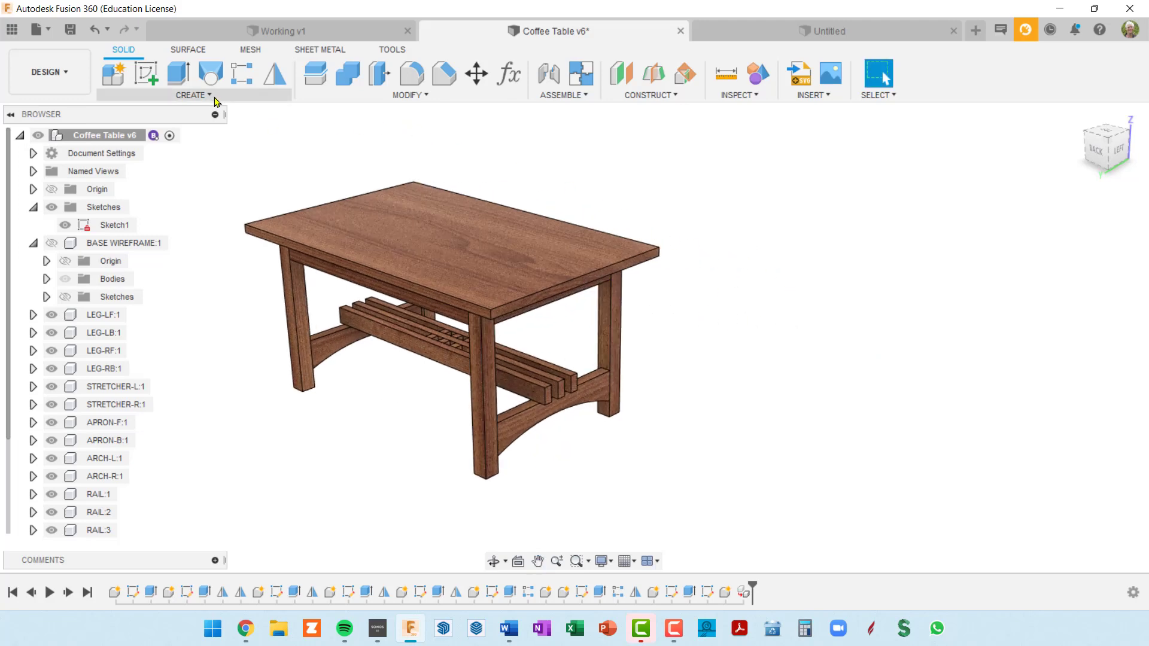
Step: Create a new internal Standard component under the top-level Coffee Table assembly, with Activate on
click(114, 73)
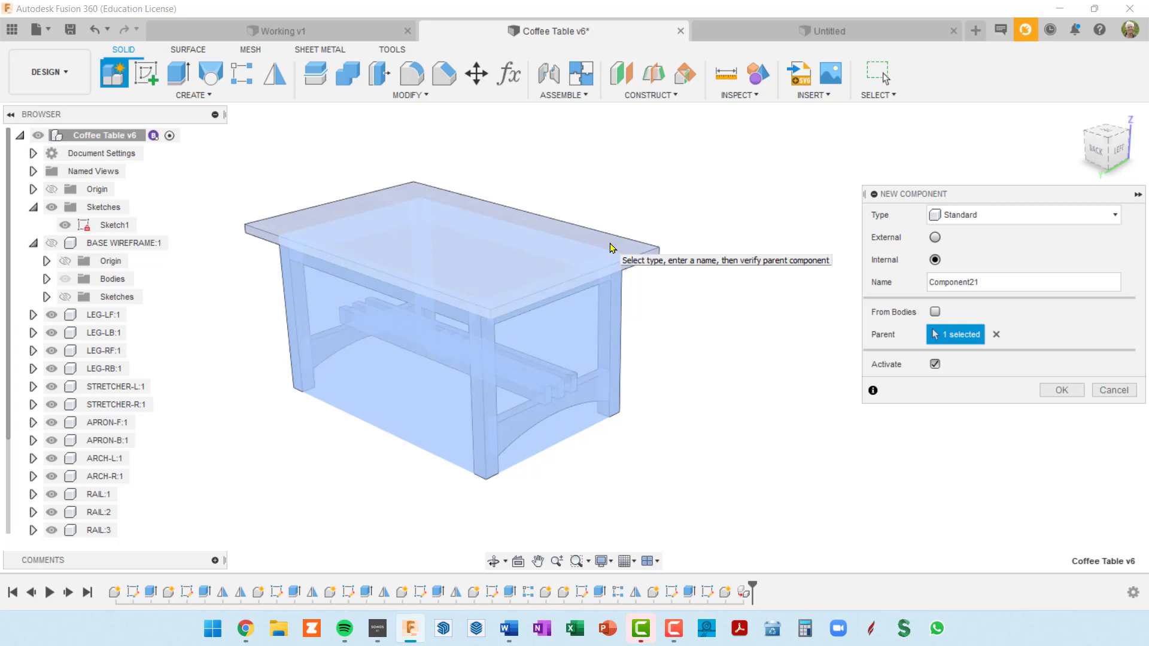
click(1061, 390)
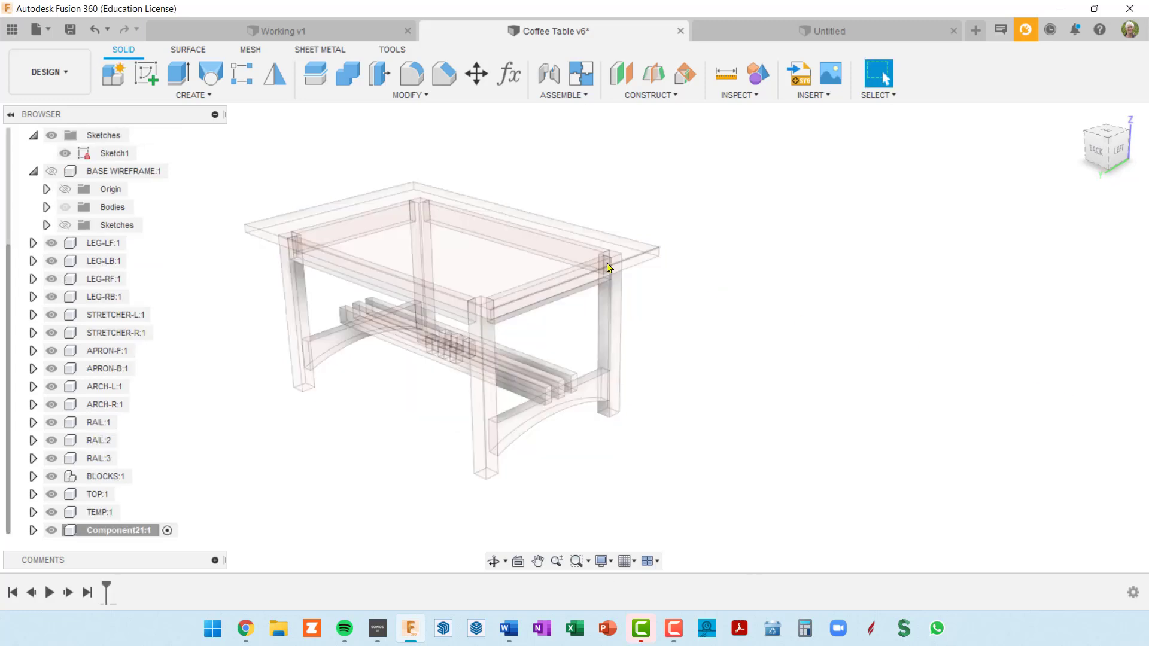
Step: Start a sketch on the tabletop's upper face while the new component is active
click(572, 257)
click(145, 73)
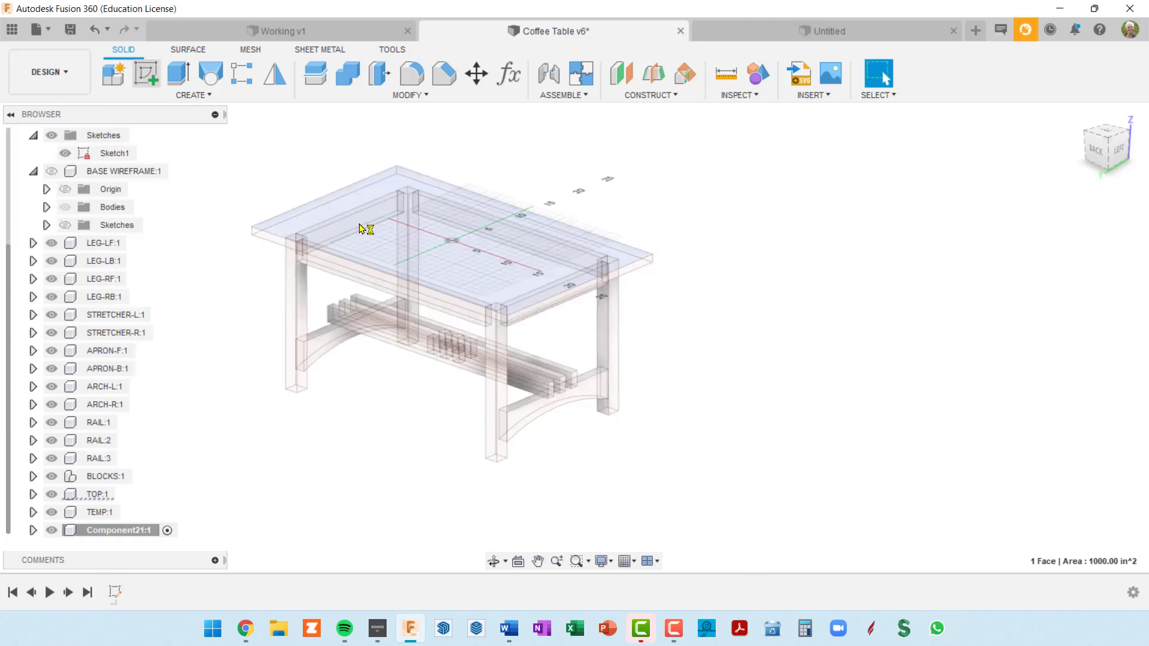
scroll(590, 349, down, 3)
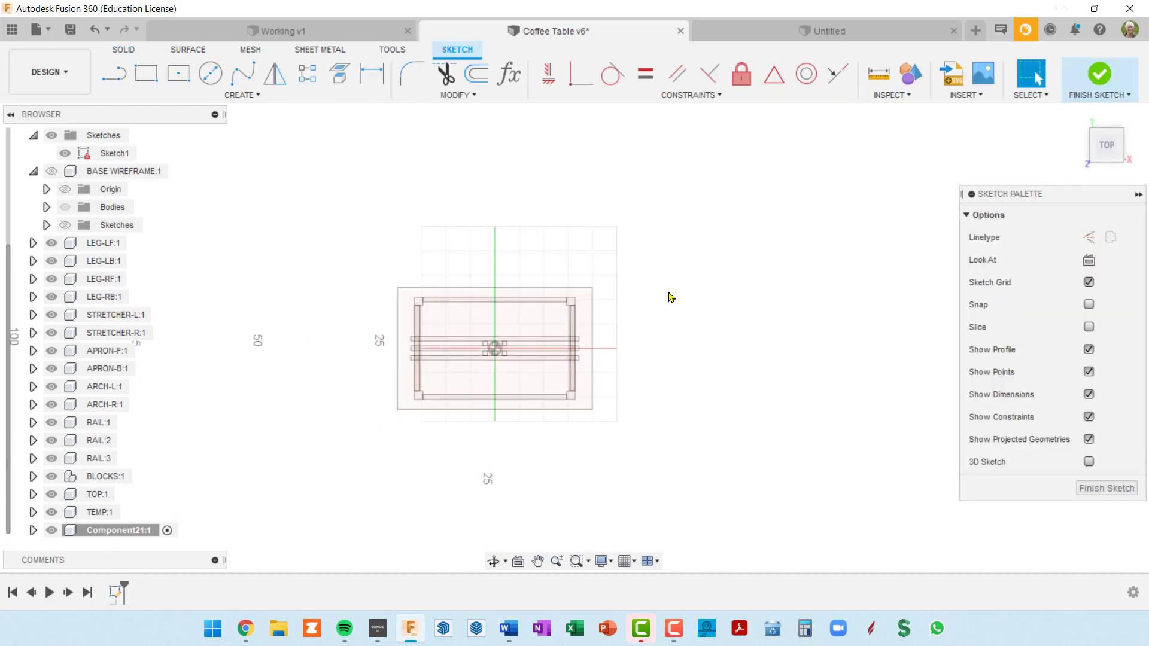
scroll(669, 299, up, 3)
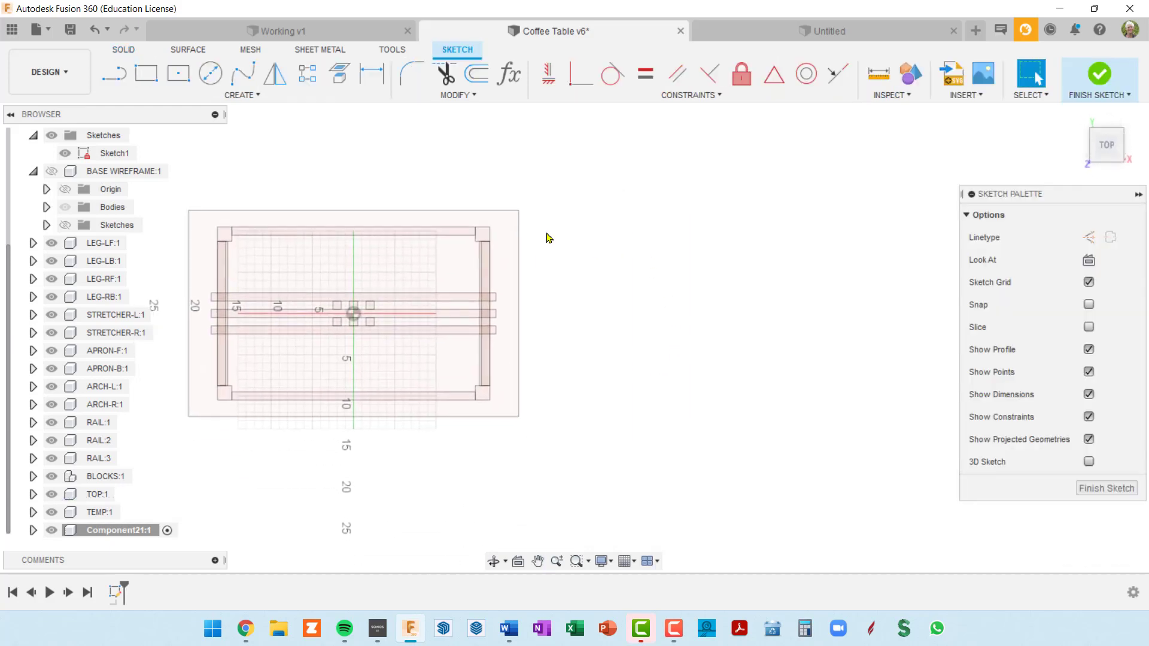
click(113, 72)
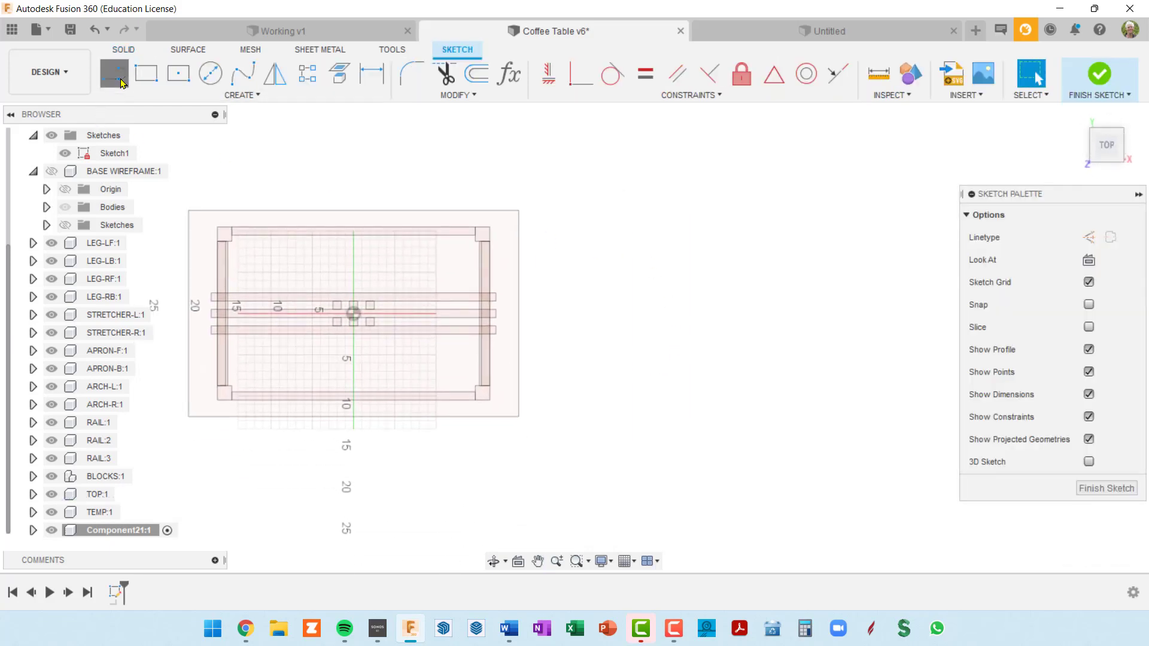
click(519, 211)
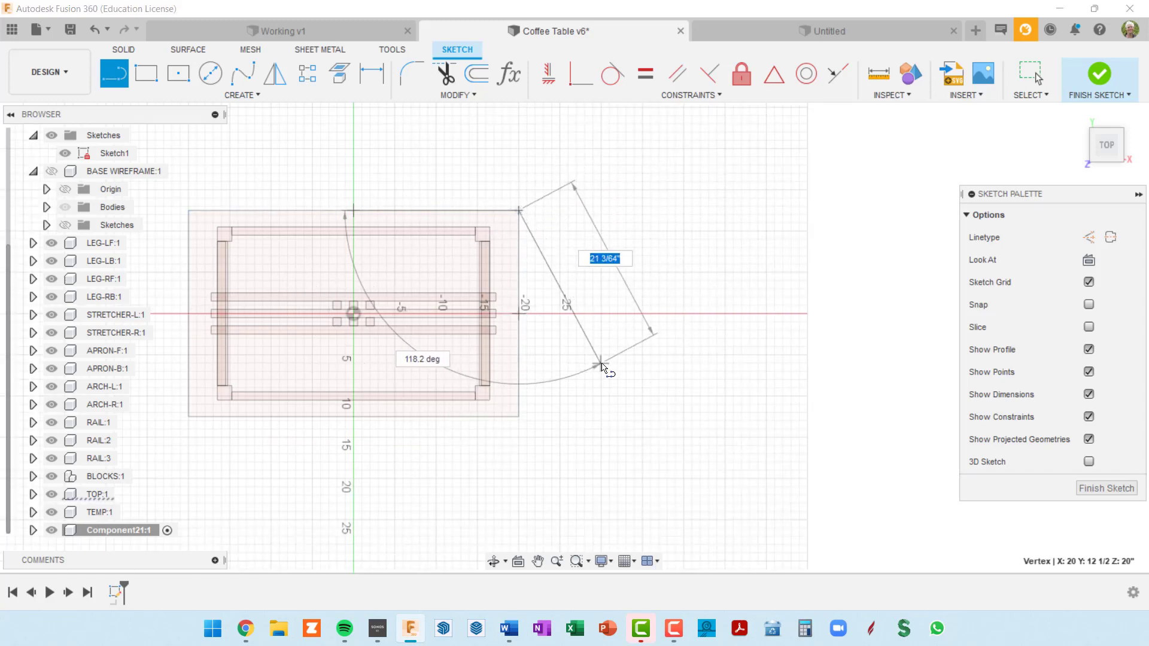
key(Escape)
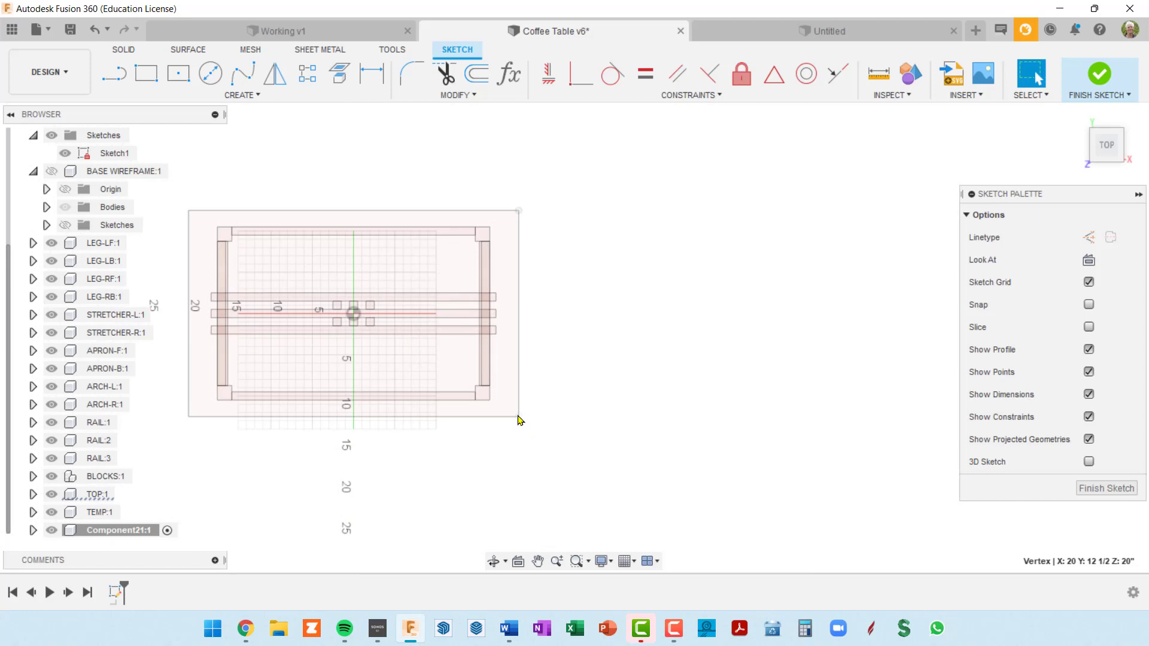
Step: Sketch a short line from the tabletop's lower-right corner, continued by a sloping line about 32 31/64" long outside the table
key(l)
click(519, 417)
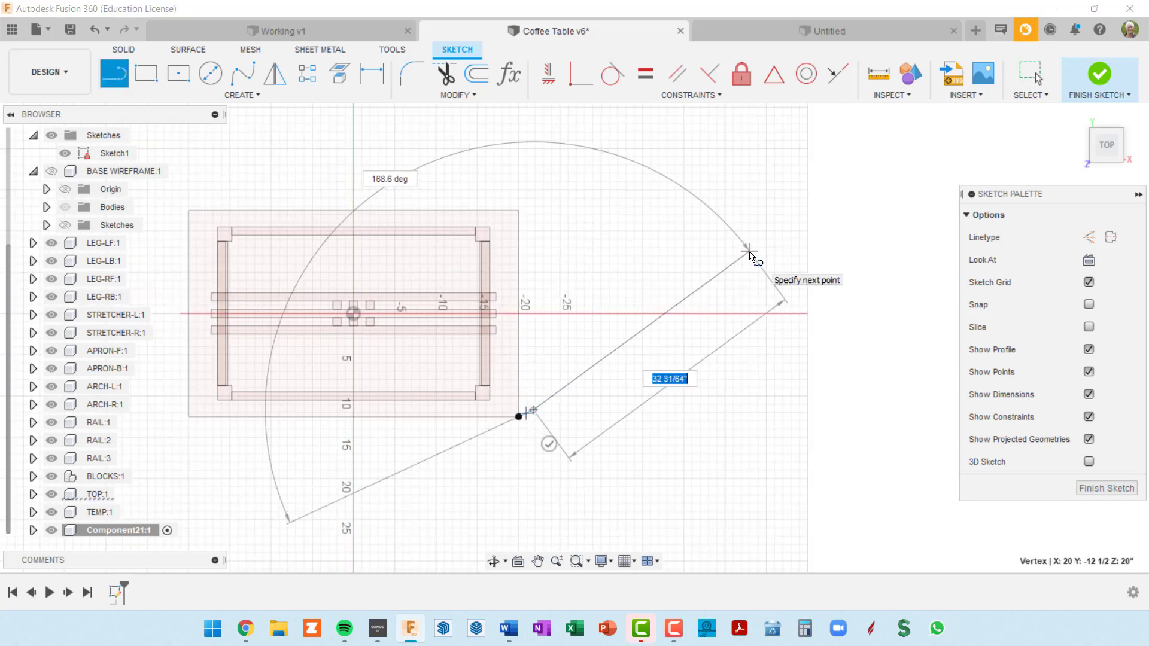
click(749, 254)
scroll(576, 438, up, 3)
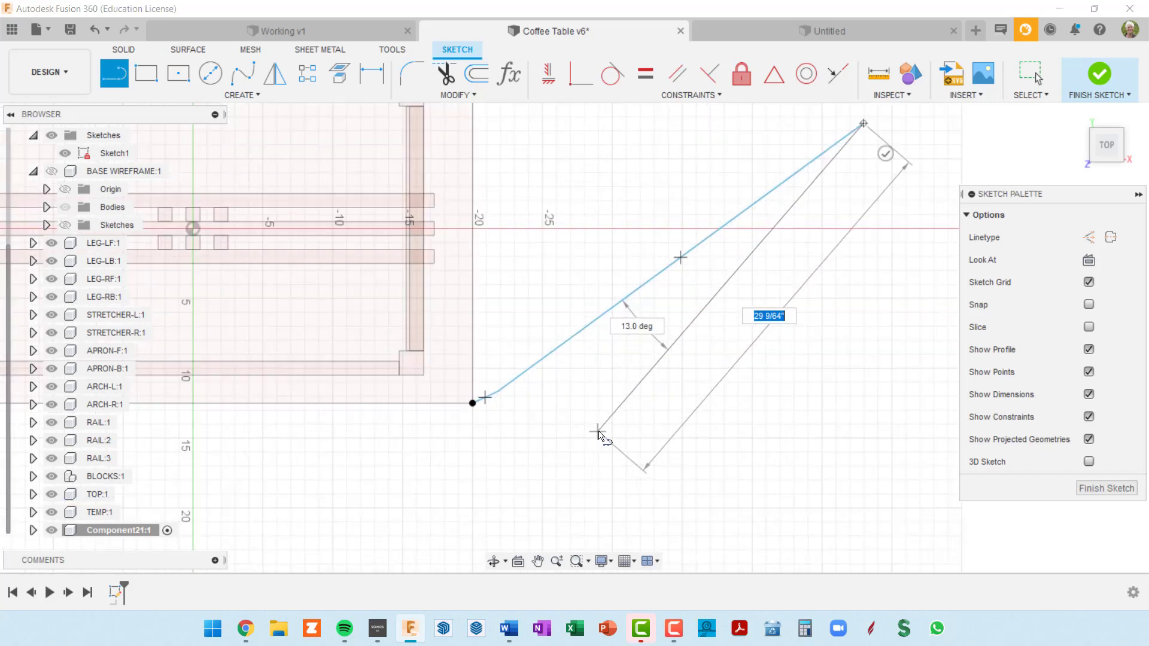
key(Escape)
scroll(505, 422, up, 3)
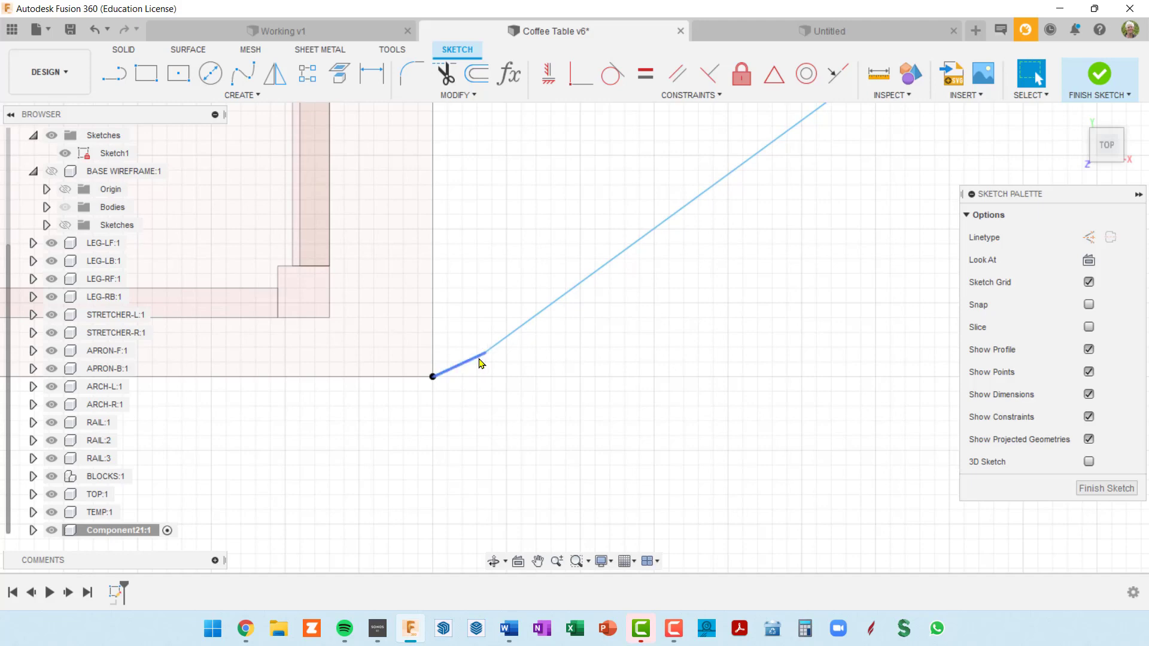
scroll(514, 380, down, 4)
middle_drag(526, 379, 537, 506)
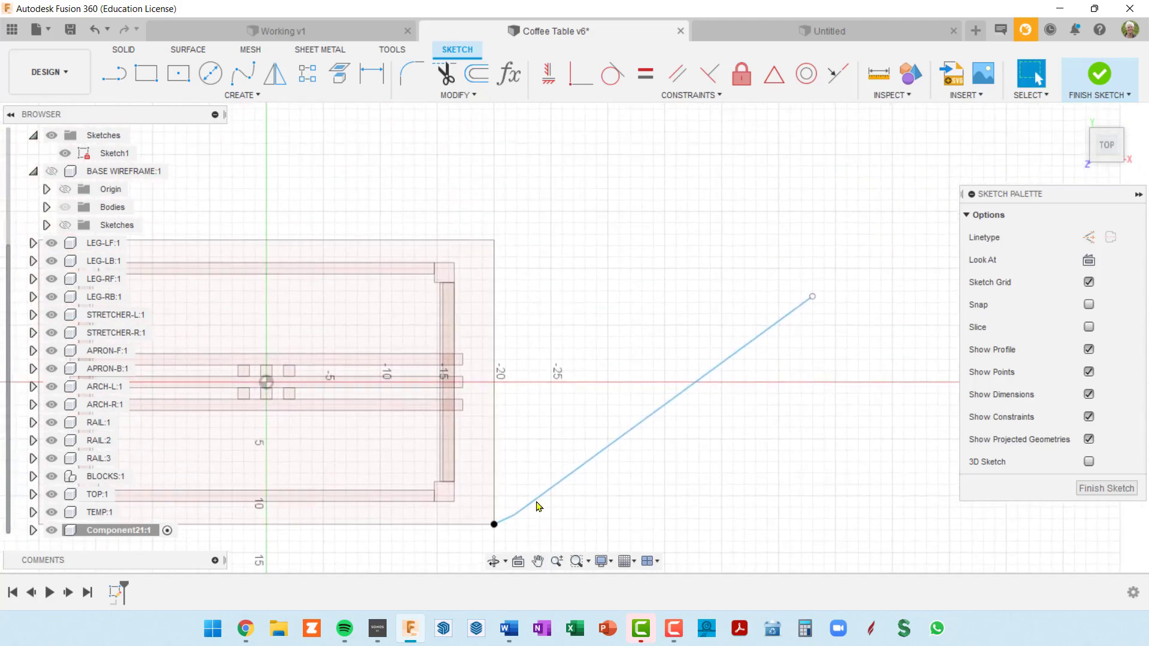
Step: Sketch two connected lines outward from the tabletop's upper-right corner, rising to a peak and sloping down
key(l)
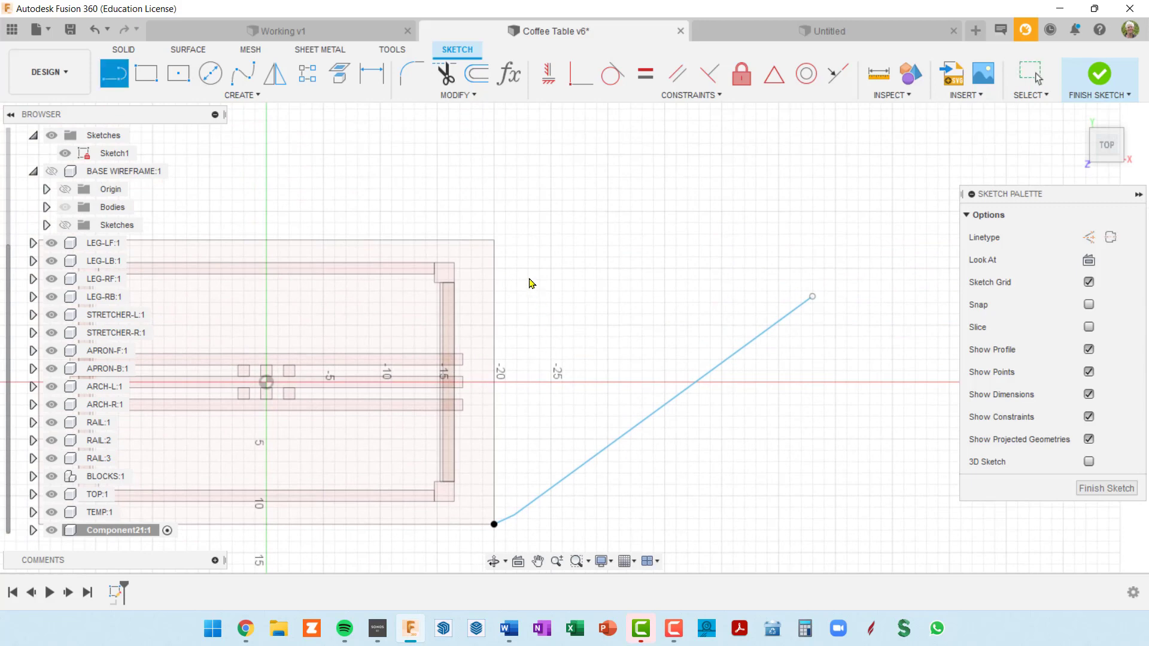
click(493, 241)
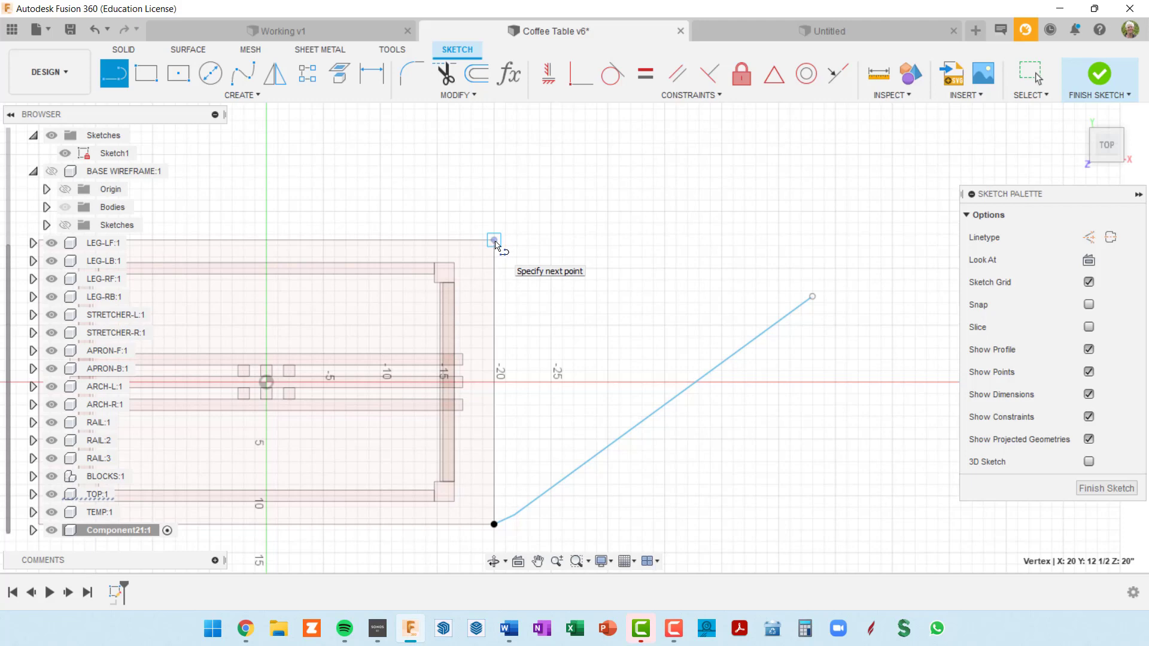
click(699, 155)
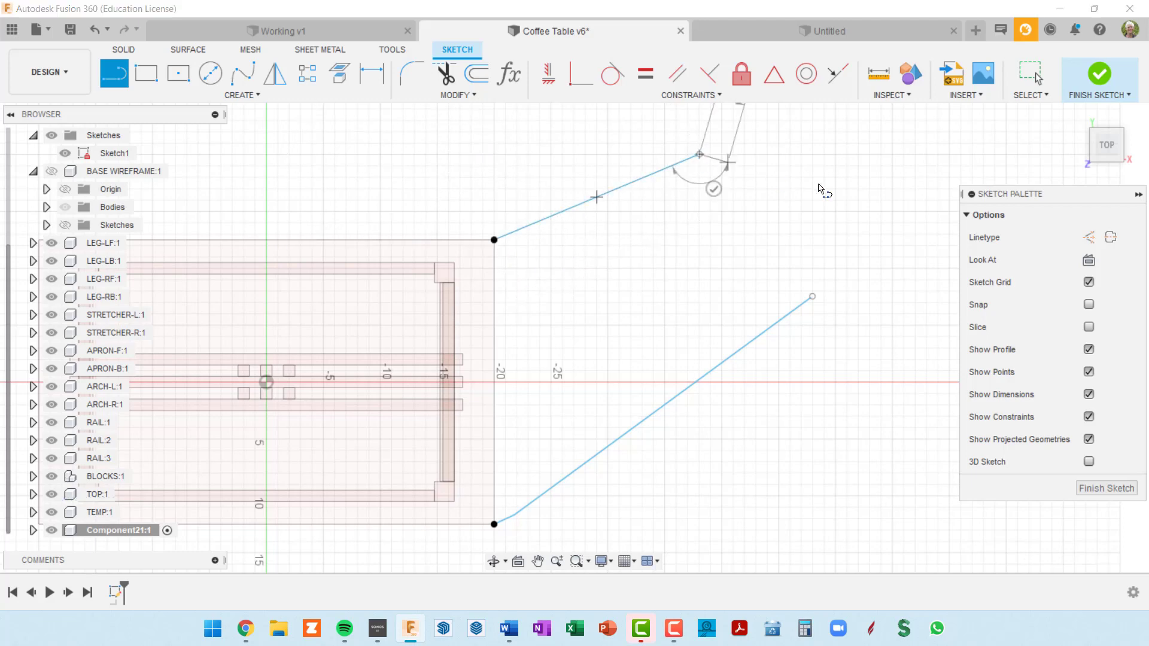
click(861, 230)
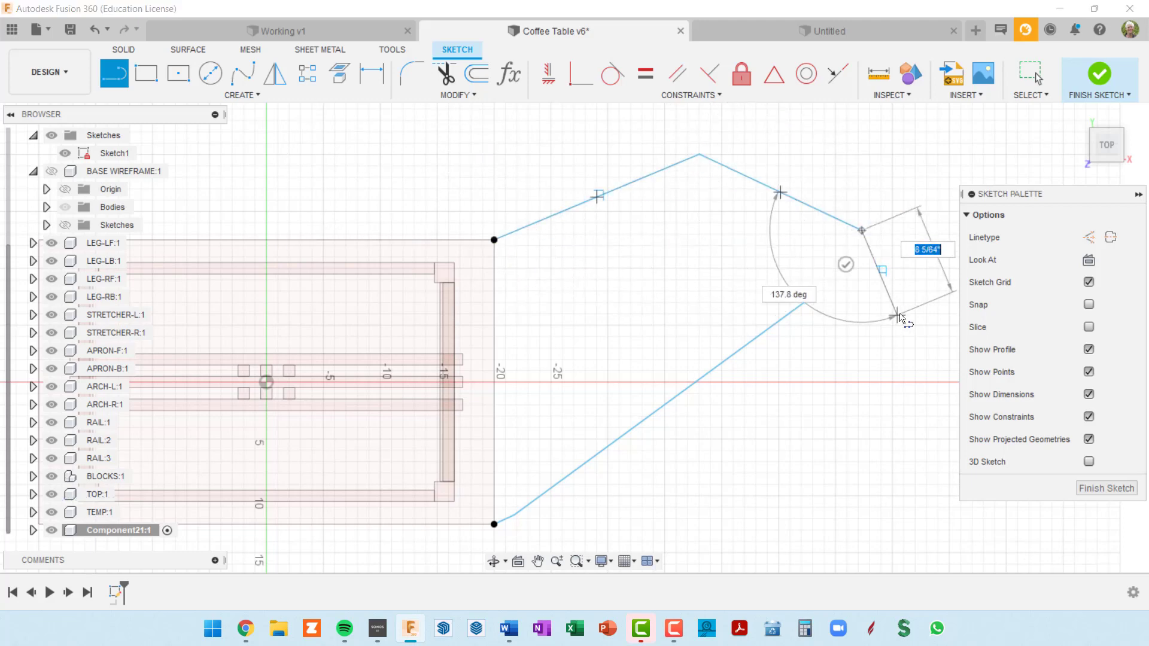
key(Escape)
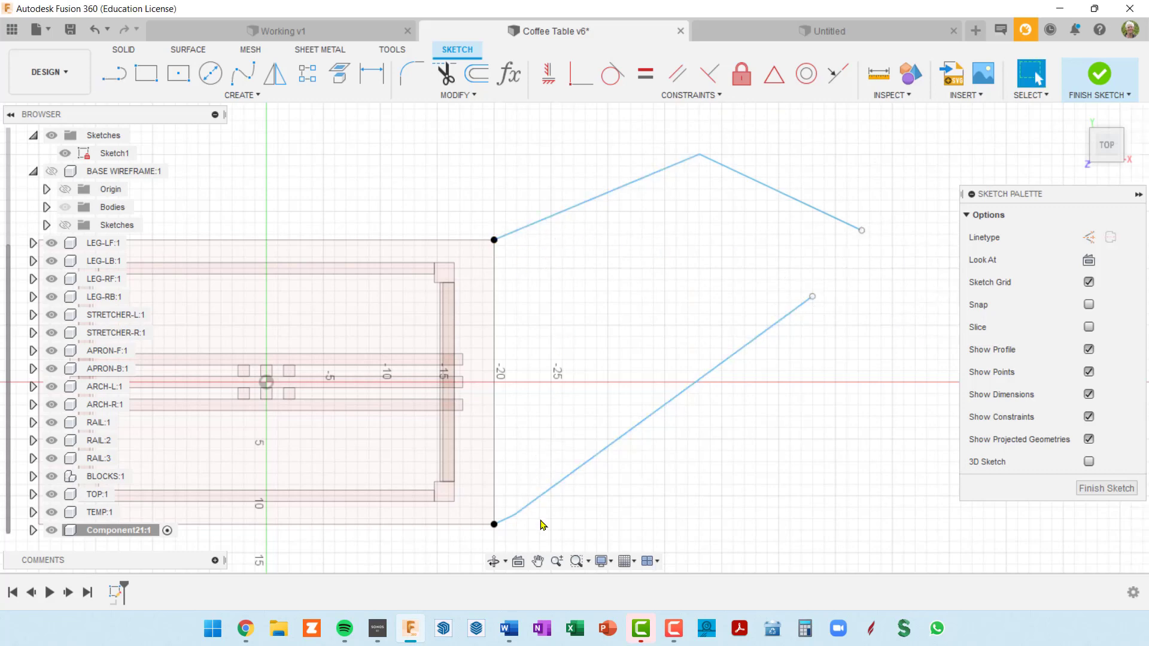
Step: Select the long sloping line and undo all the lines sketched from the tabletop corners
scroll(528, 527, down, 2)
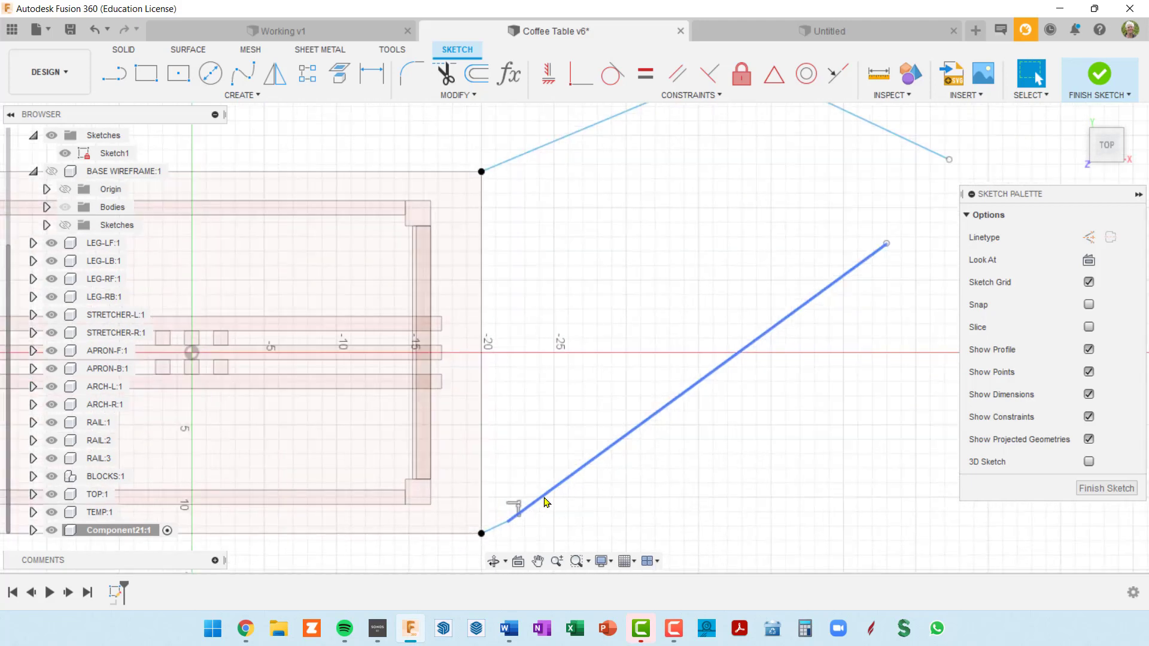
scroll(526, 506, up, 3)
double_click(565, 485)
key(Escape)
click(562, 486)
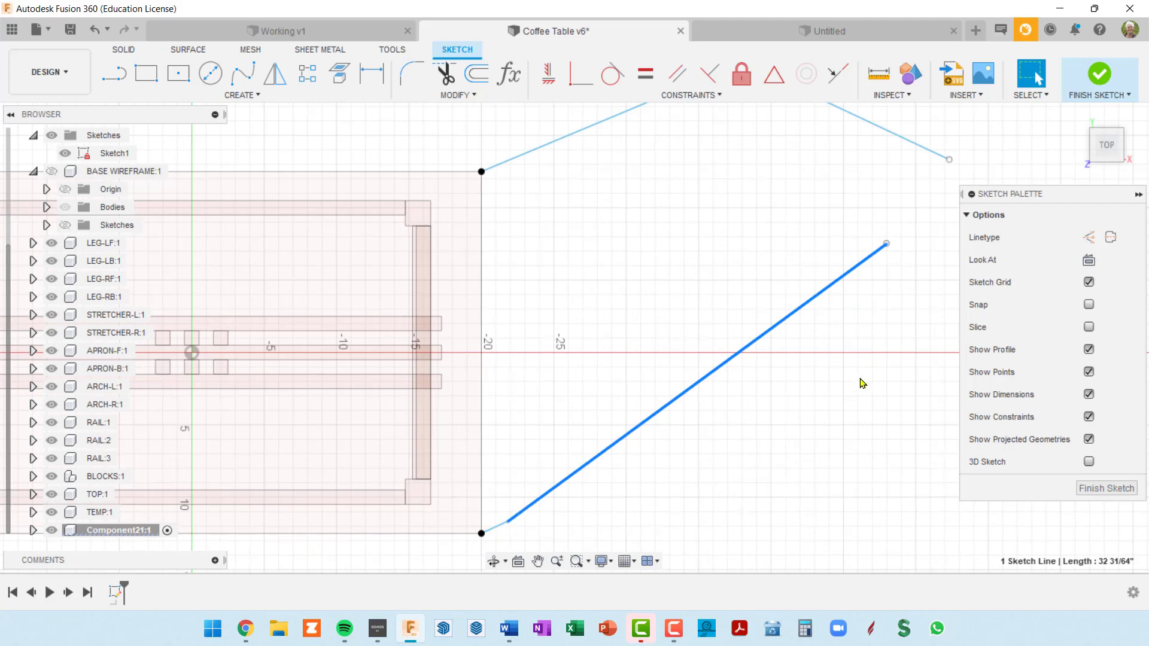
scroll(849, 380, down, 2)
middle_drag(846, 379, 709, 340)
key(ctrl+z)
key(ctrl+z)
key(ctrl+z)
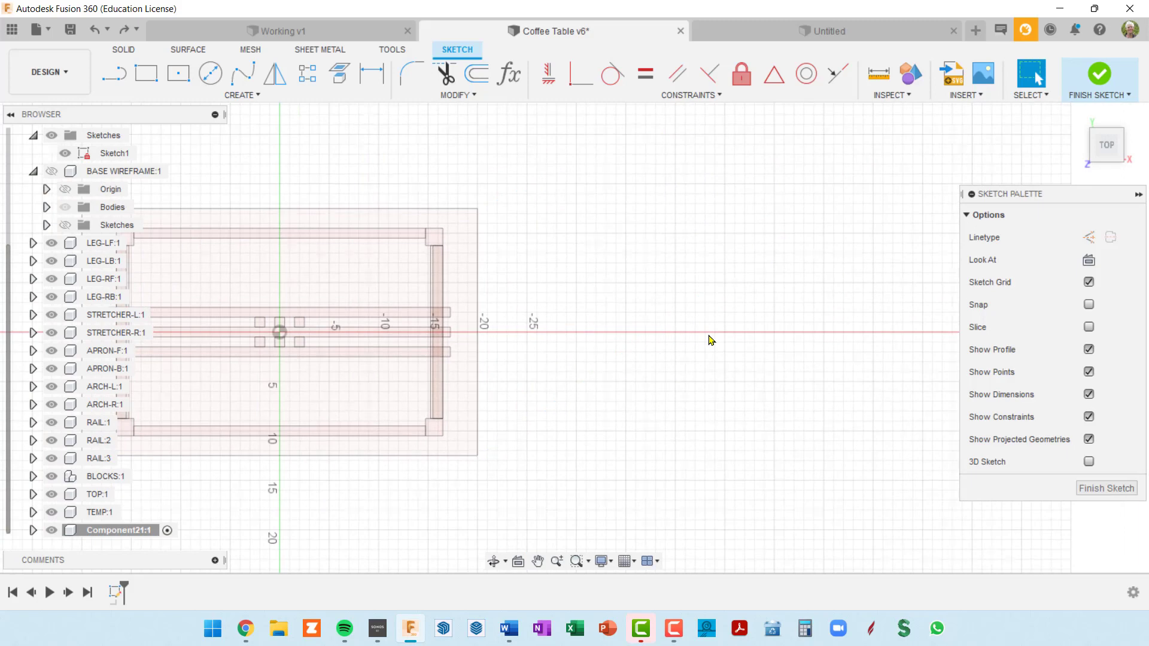
Step: Finish the empty sketch and activate the top-level Coffee Table assembly
scroll(710, 339, down, 2)
middle_drag(711, 336, 732, 262)
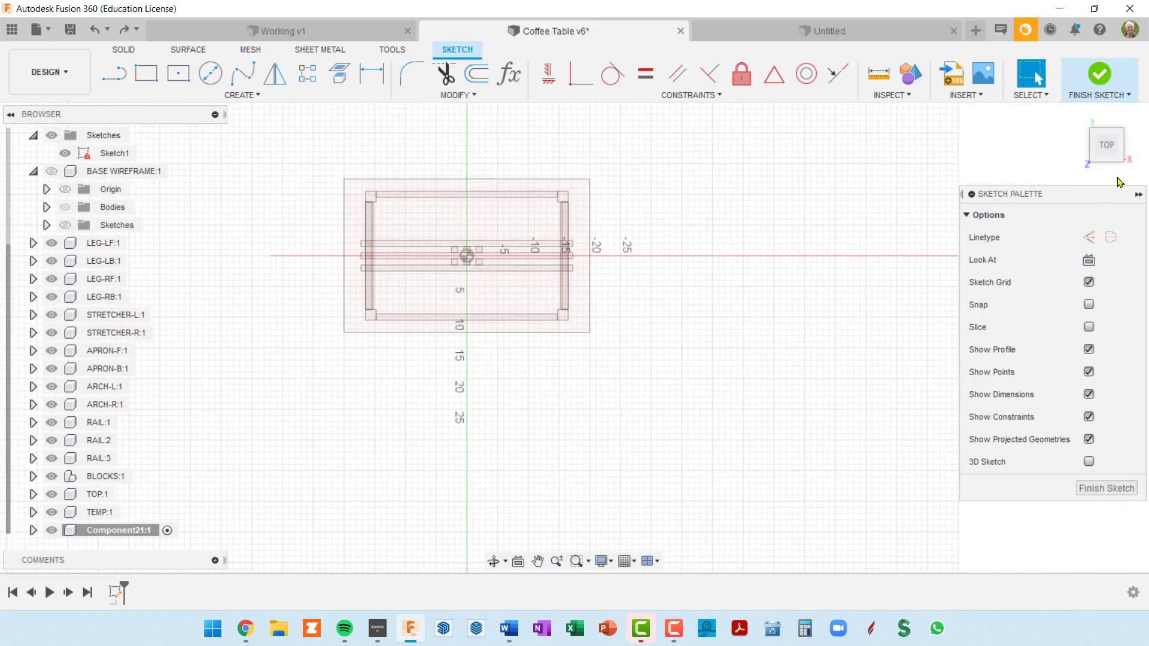
click(1099, 74)
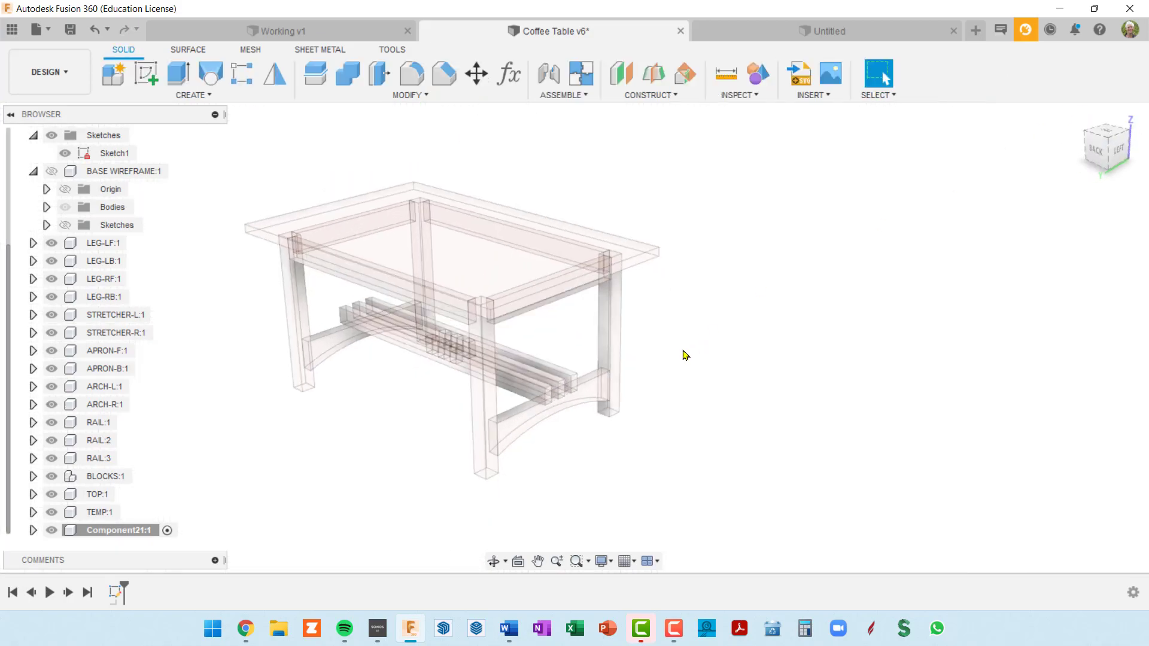
shift+middle_drag(686, 355, 741, 359)
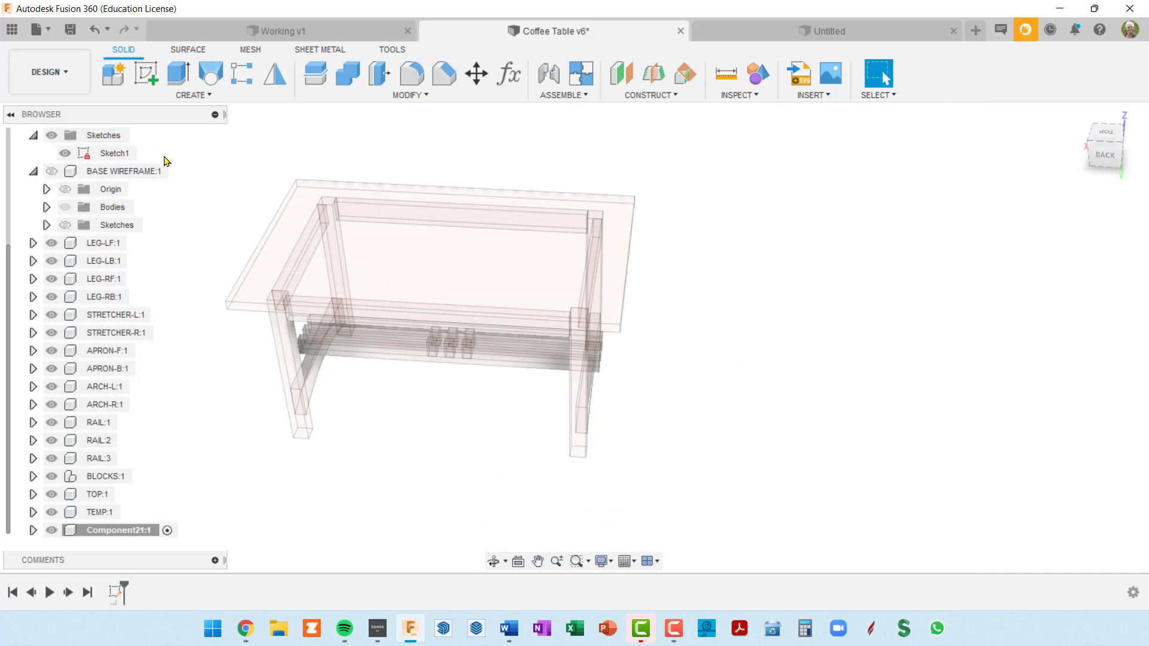
scroll(161, 159, up, 2)
click(164, 135)
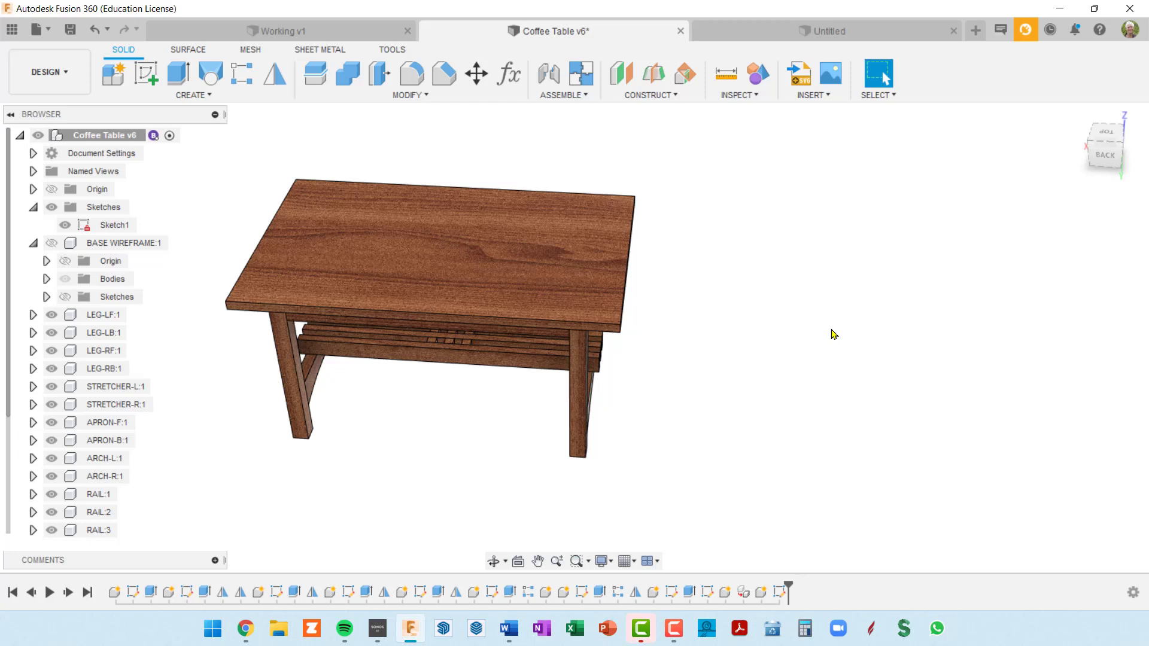
Step: Move the TOP component about -21 55/64" along X with Move/Copy set to Components
key(m)
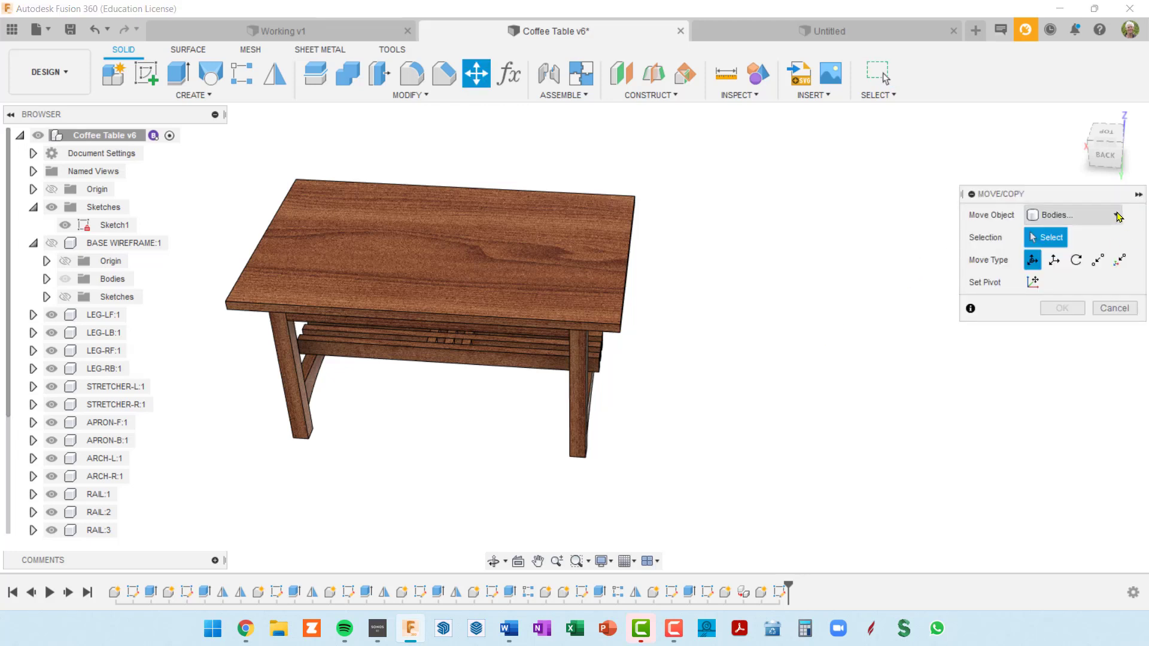
click(1074, 215)
click(1080, 235)
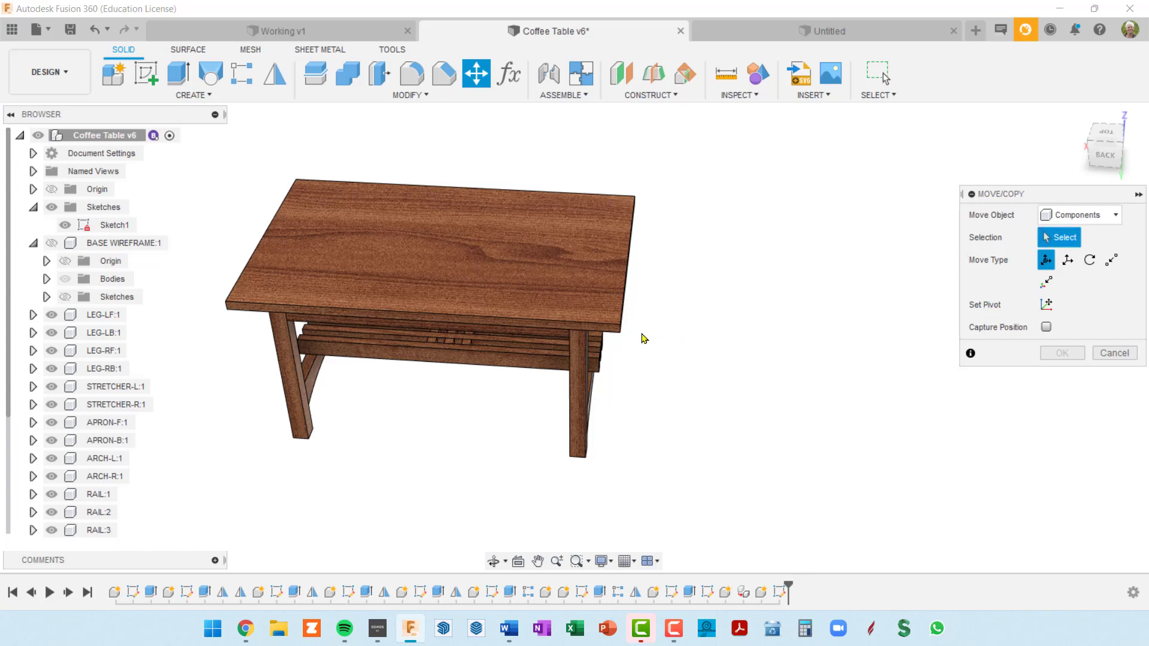
click(610, 319)
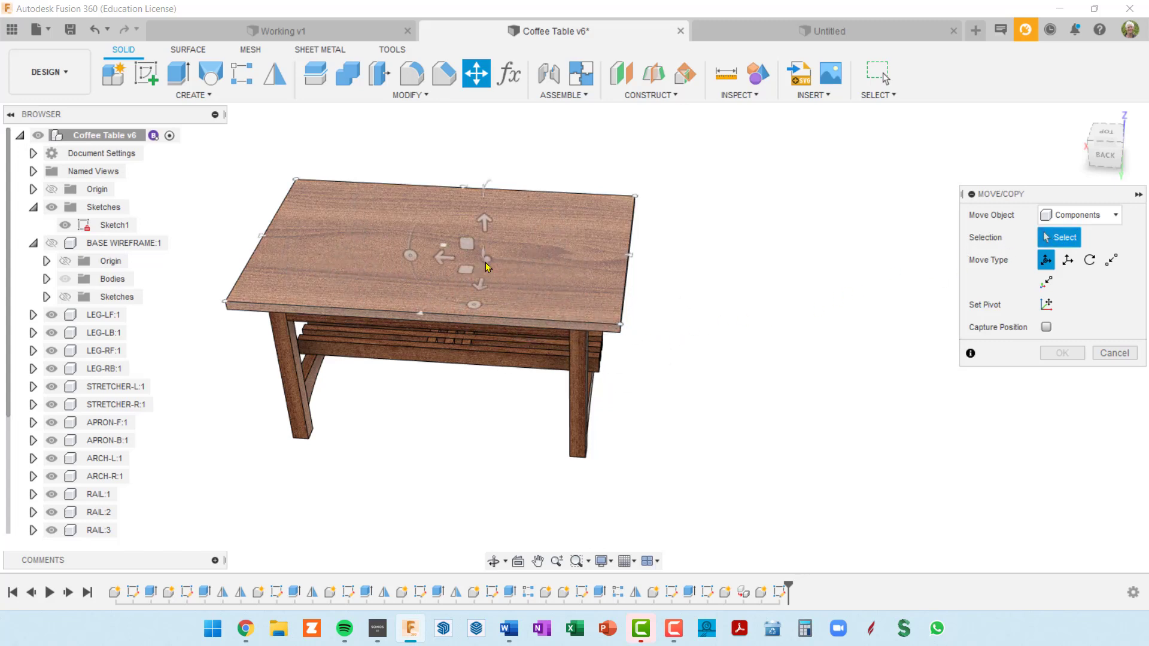
drag(485, 267, 604, 310)
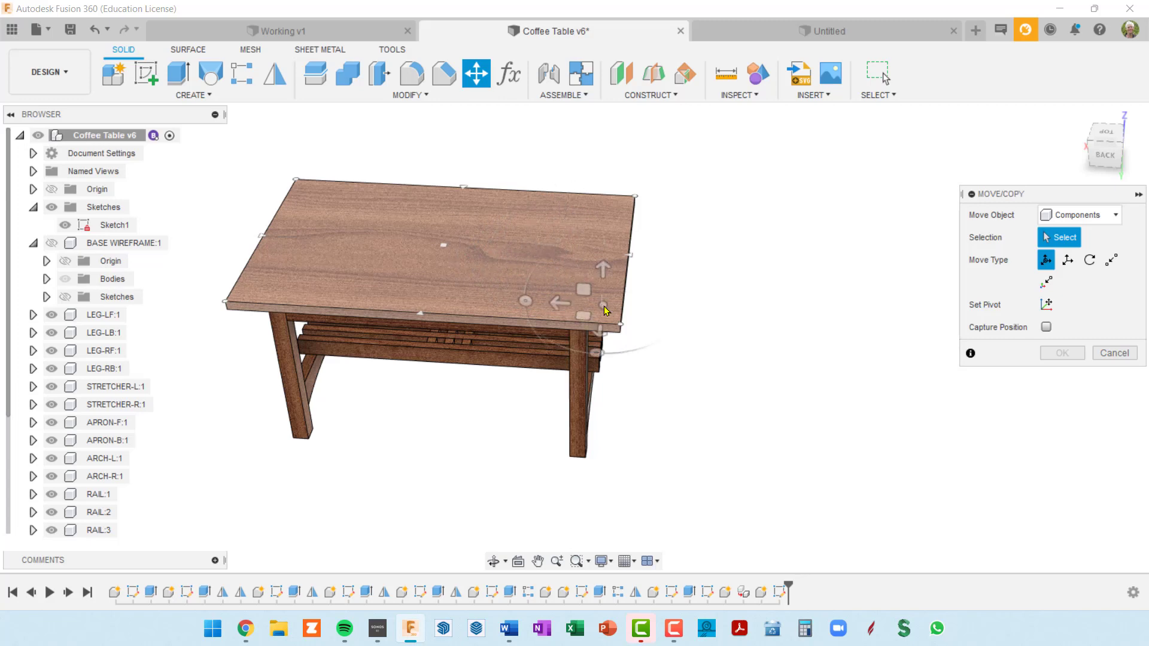
click(553, 277)
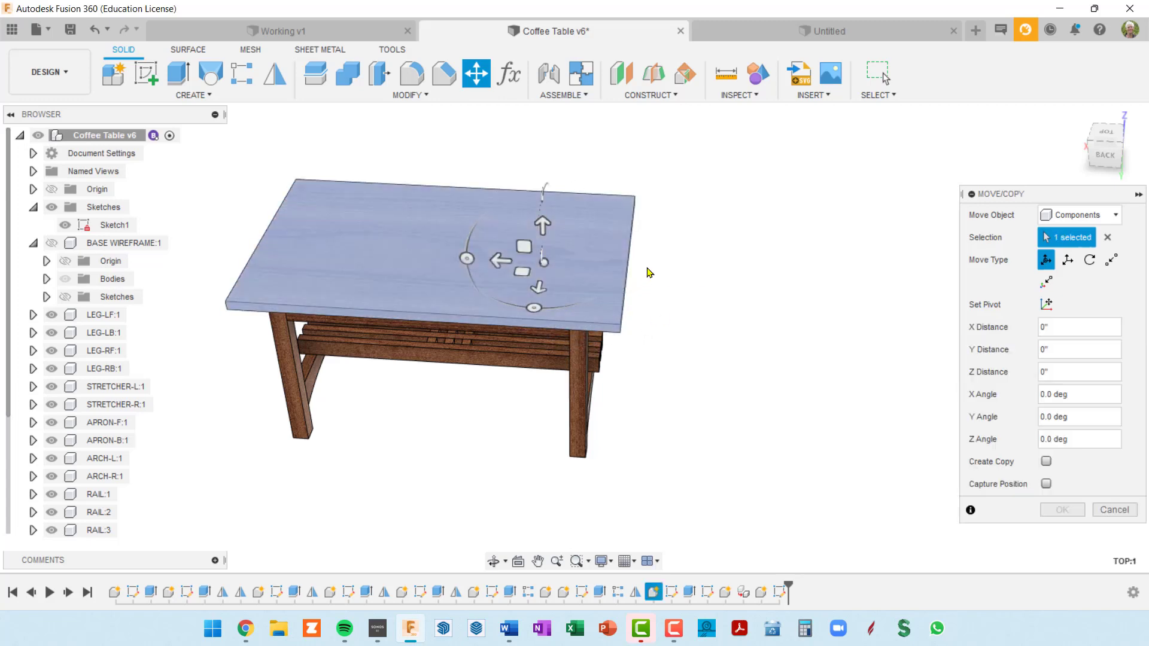
shift+middle_drag(649, 272, 521, 310)
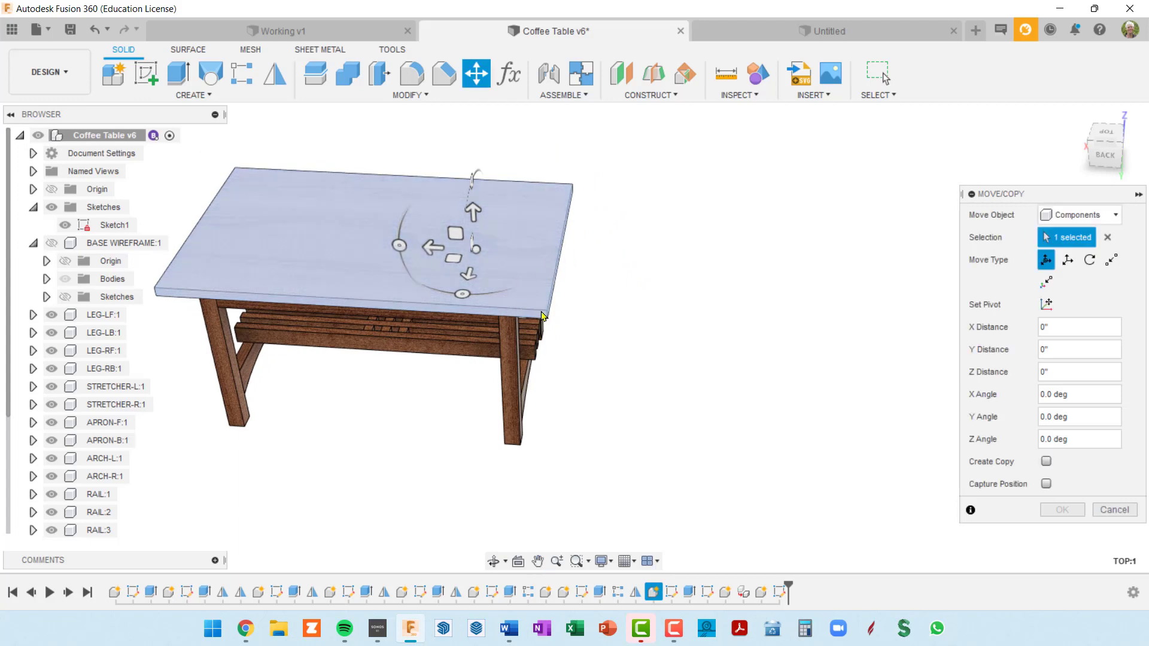
scroll(546, 315, down, 3)
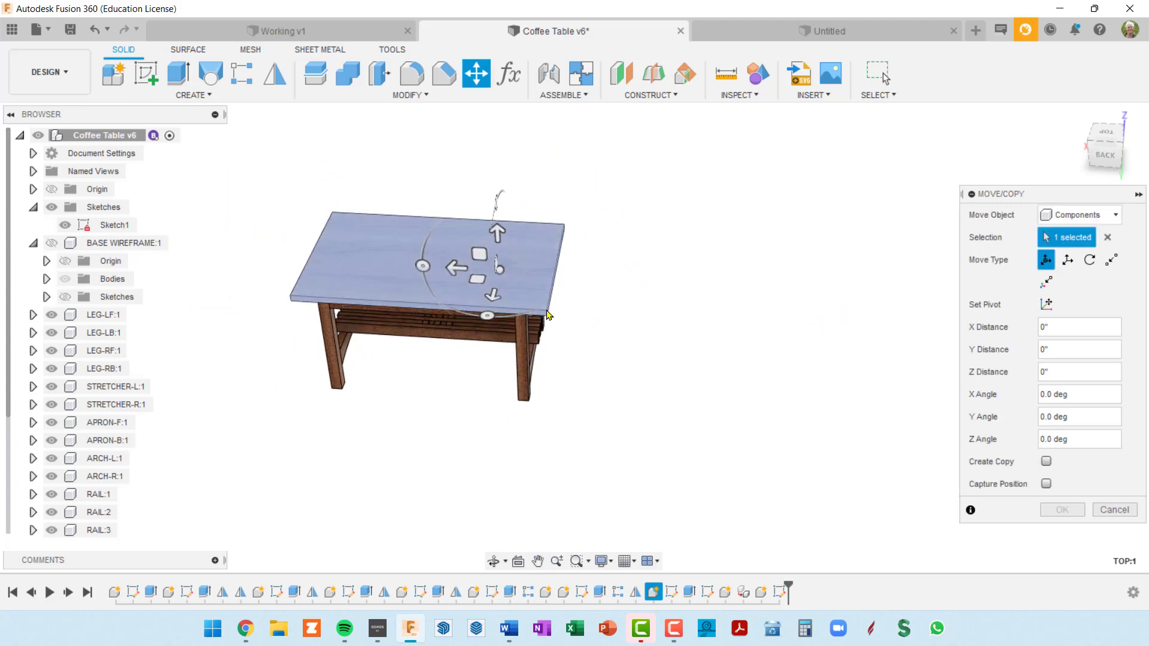
drag(458, 268, 598, 275)
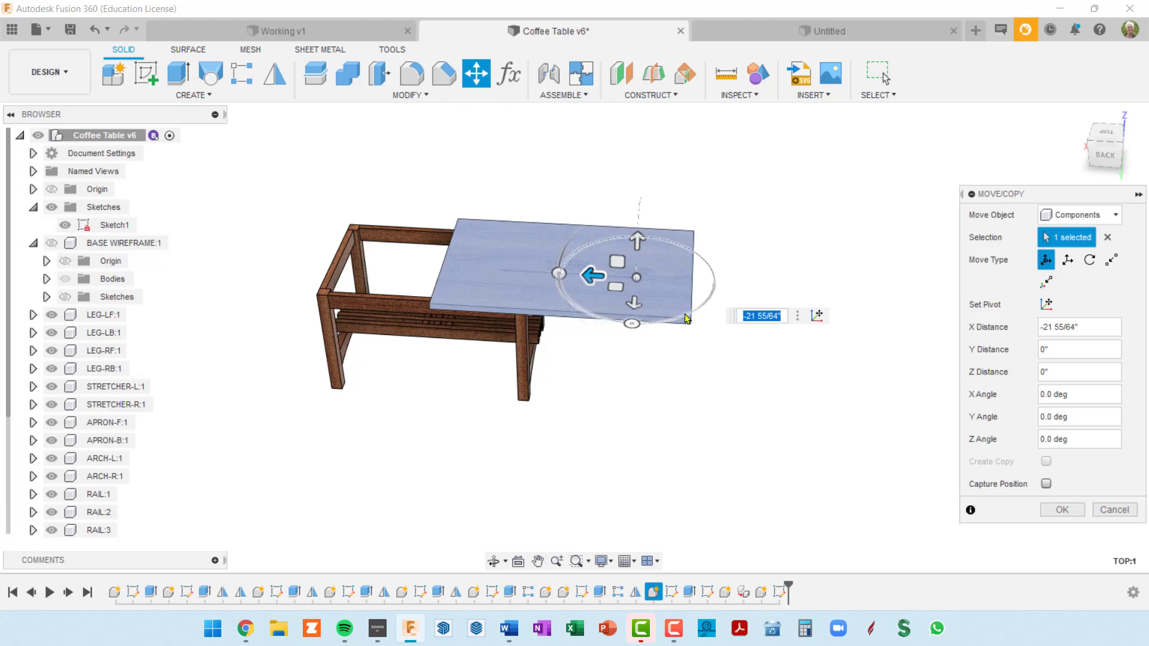
Step: Set the TOP component's move pivot to the upper vertex of the tabletop's corner farthest from the base
middle_drag(658, 284, 574, 265)
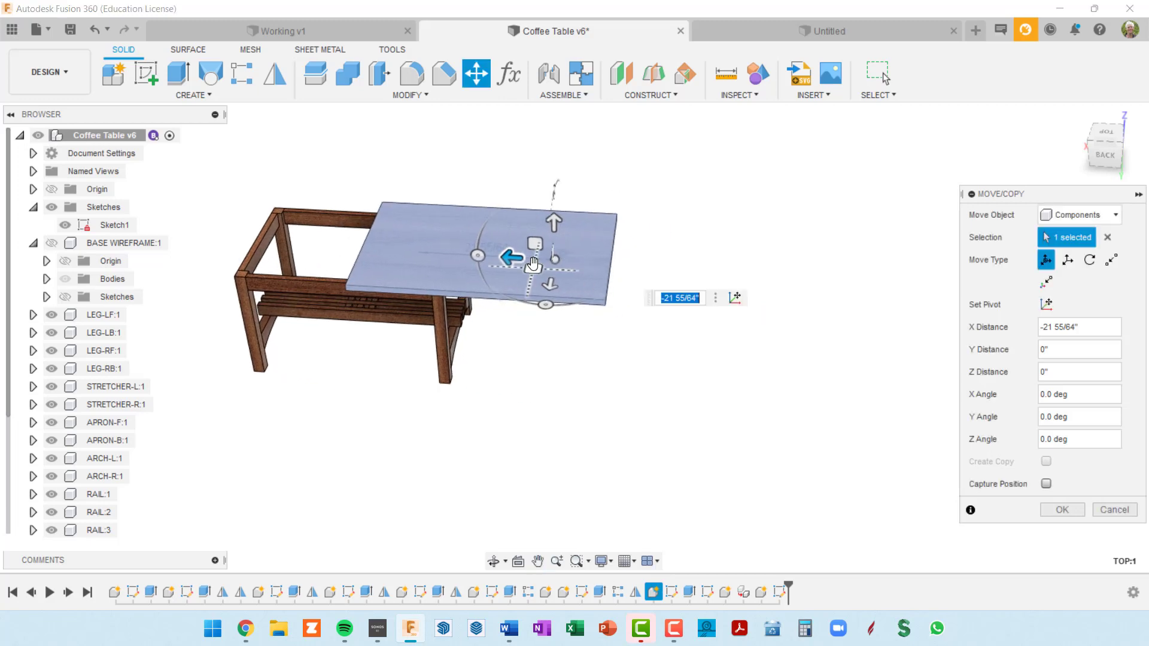
scroll(541, 260, up, 5)
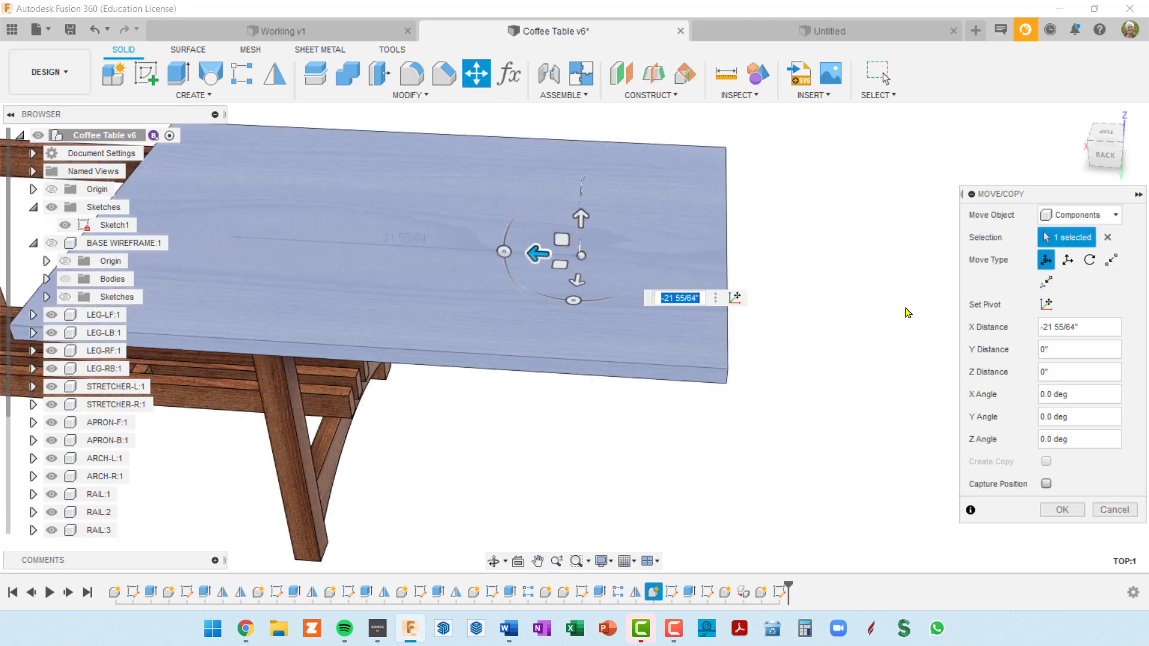
click(1045, 305)
click(727, 376)
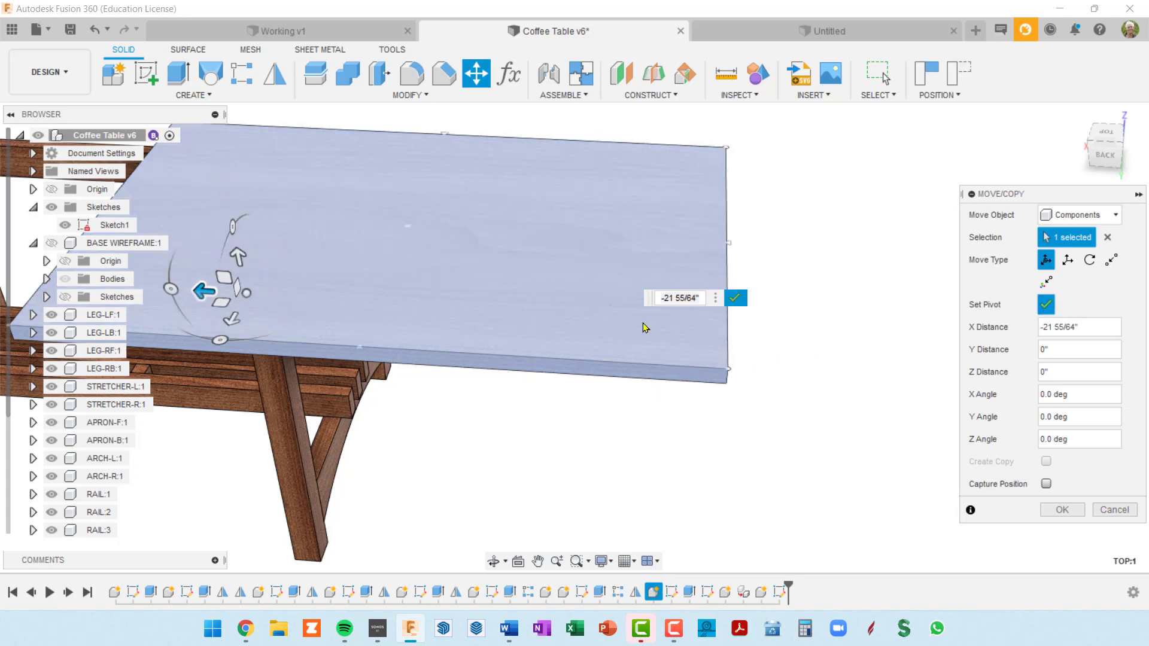
click(729, 353)
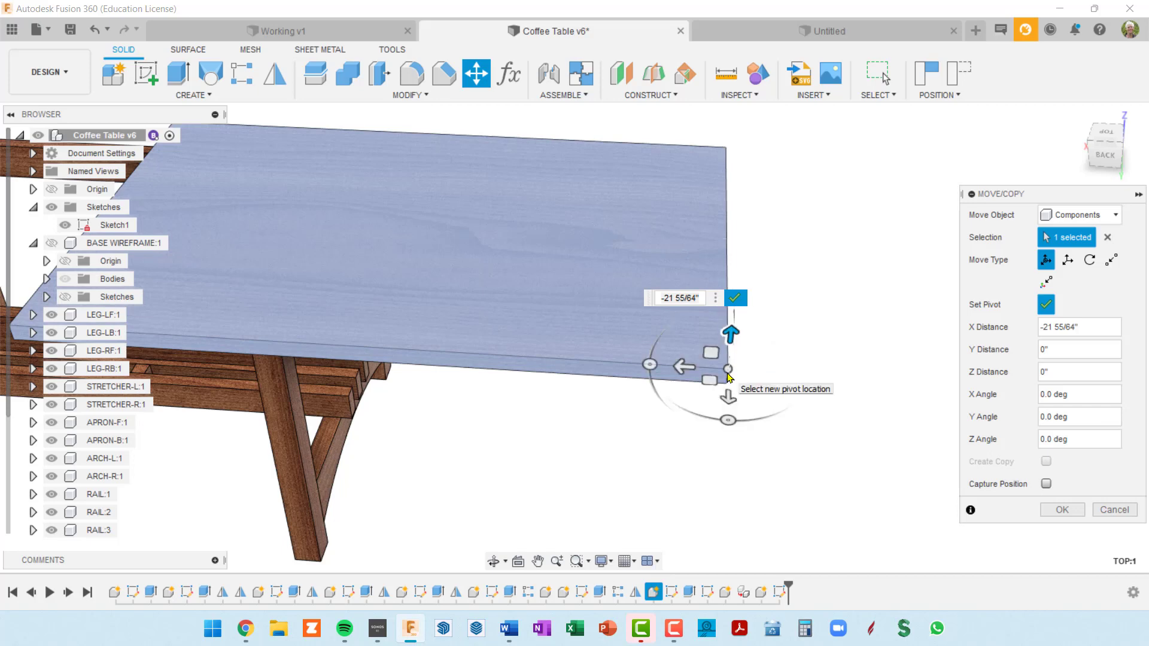
click(728, 374)
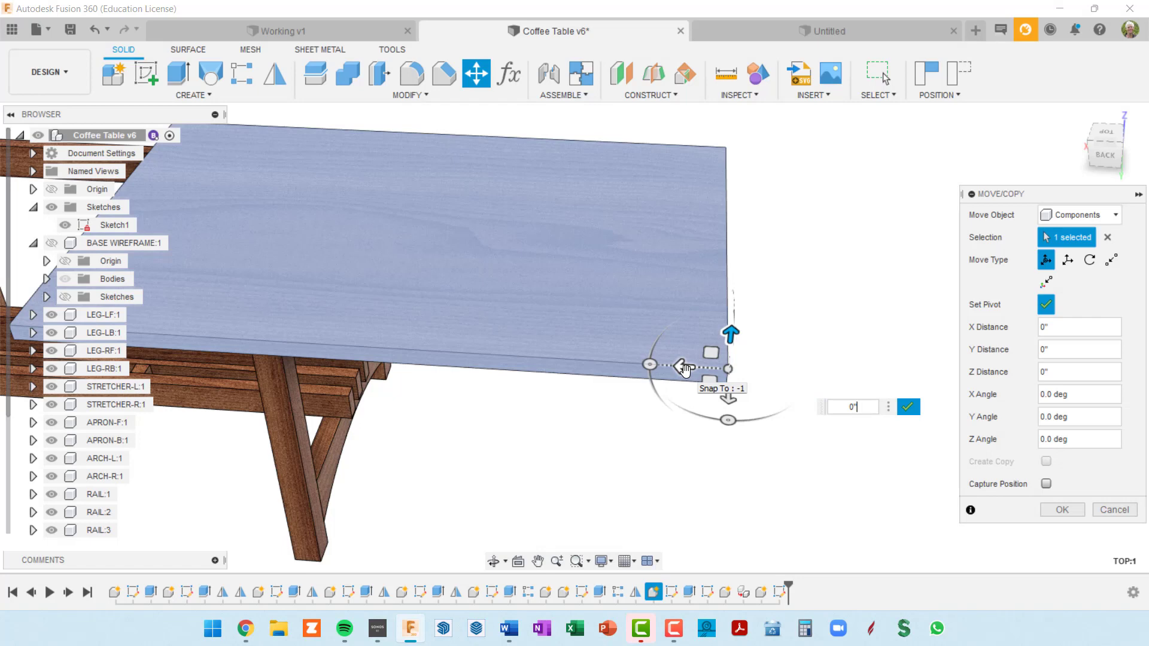
Step: Reposition the pivot freely away from the tabletop's corner and cancel the TOP component's move
drag(686, 369, 570, 363)
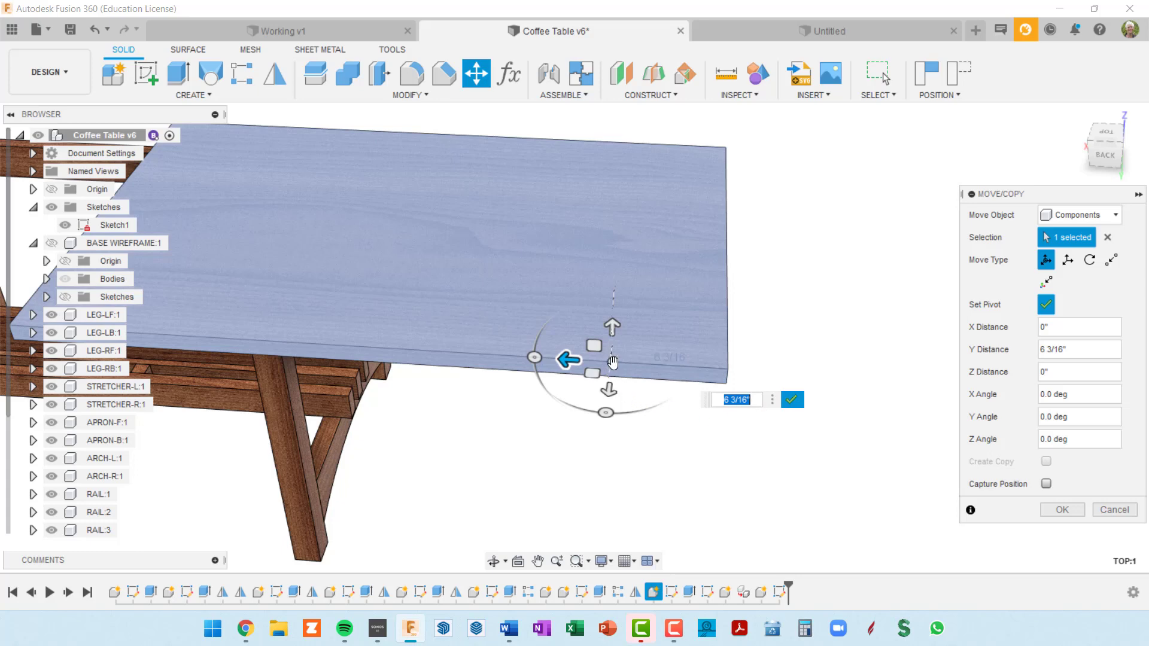
drag(613, 359, 636, 330)
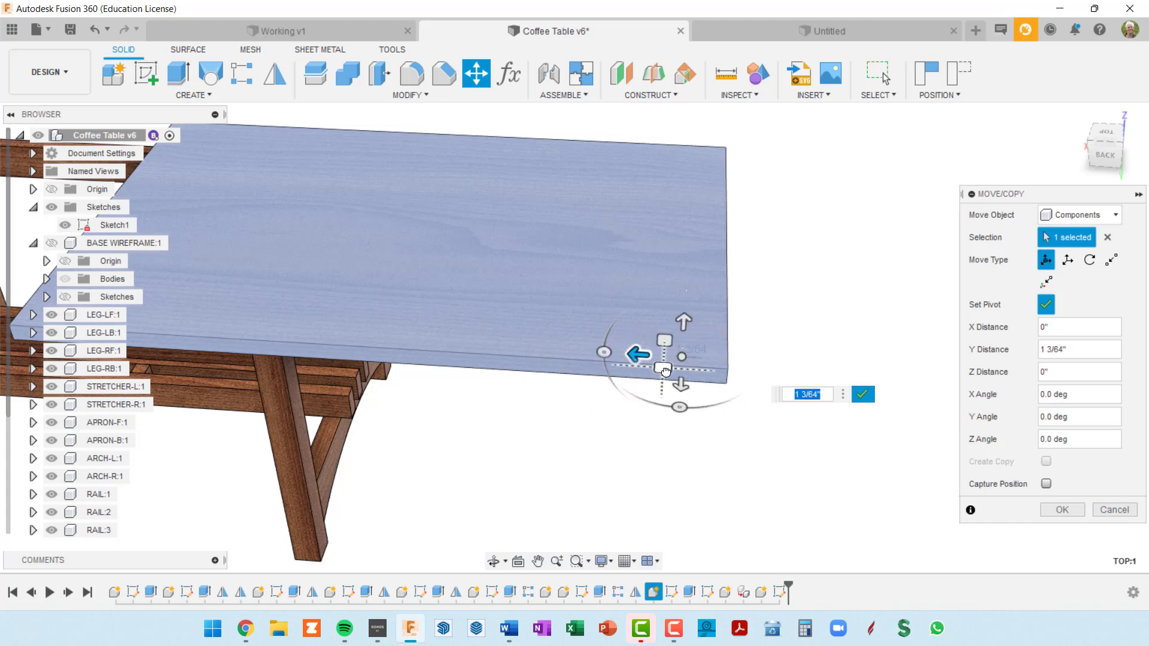
drag(663, 368, 654, 301)
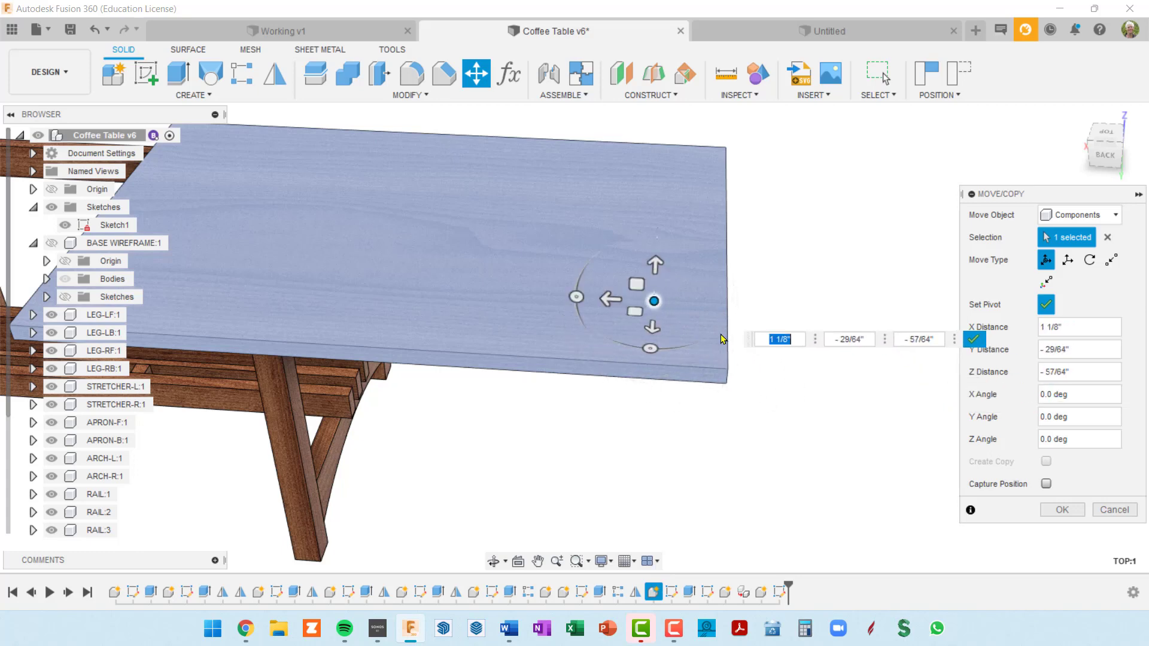
click(1114, 510)
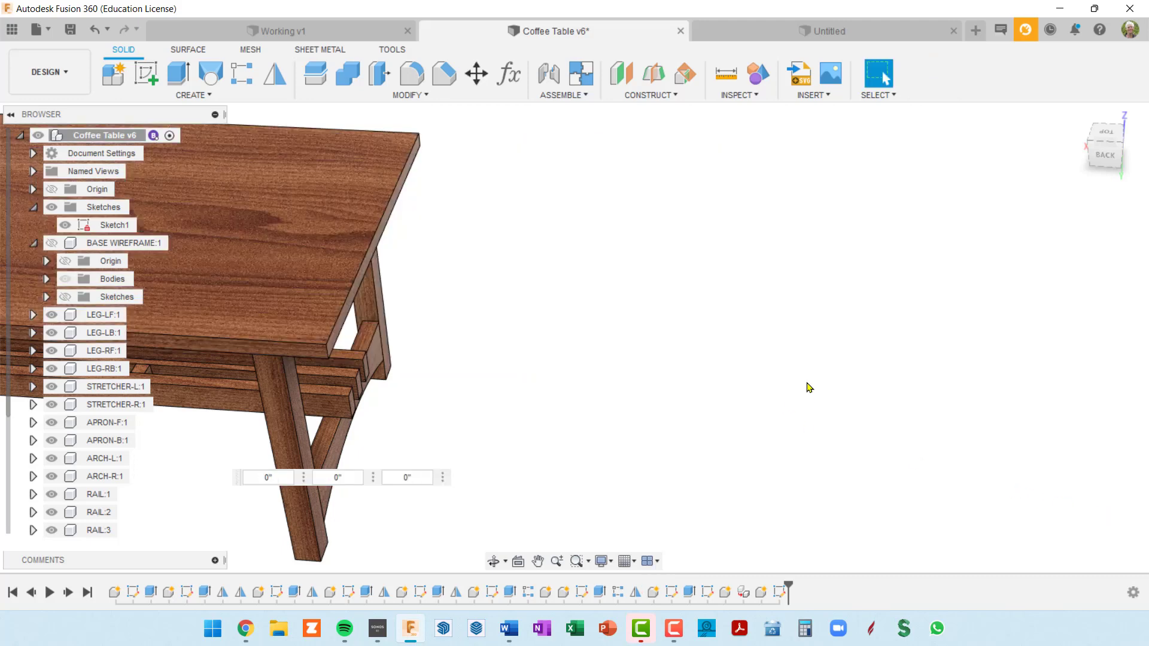
Step: Move the TOP component lengthwise with Move/Copy set to Components and the pivot placed on the tabletop corner above the nearest leg
key(m)
scroll(616, 407, down, 3)
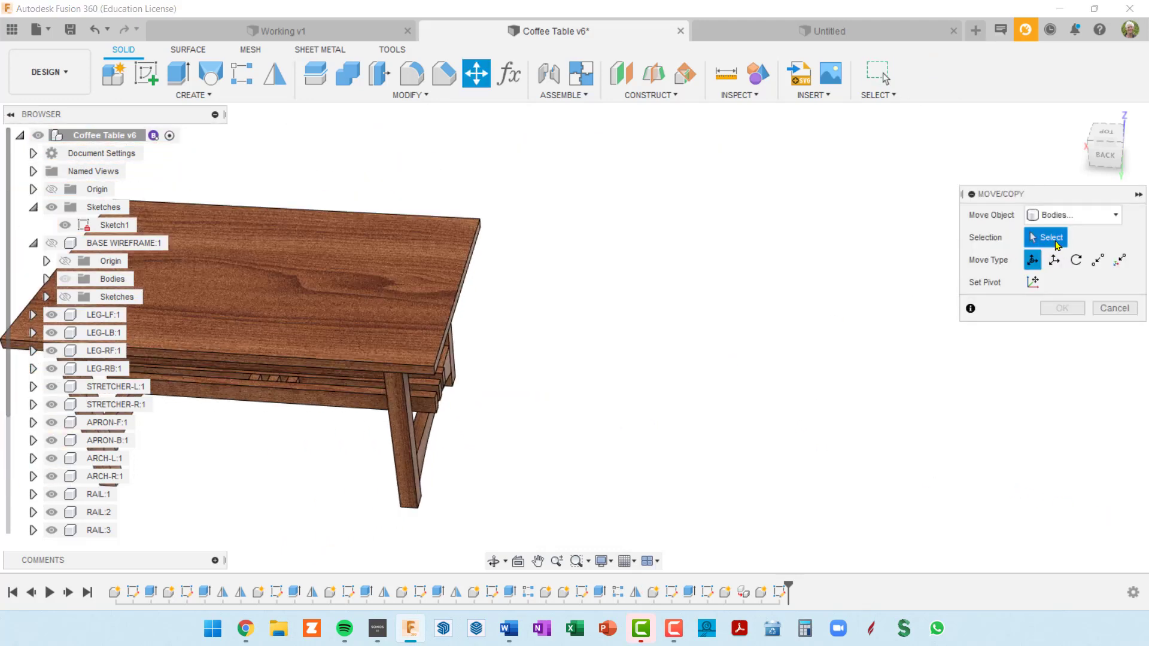
click(1112, 216)
click(1068, 228)
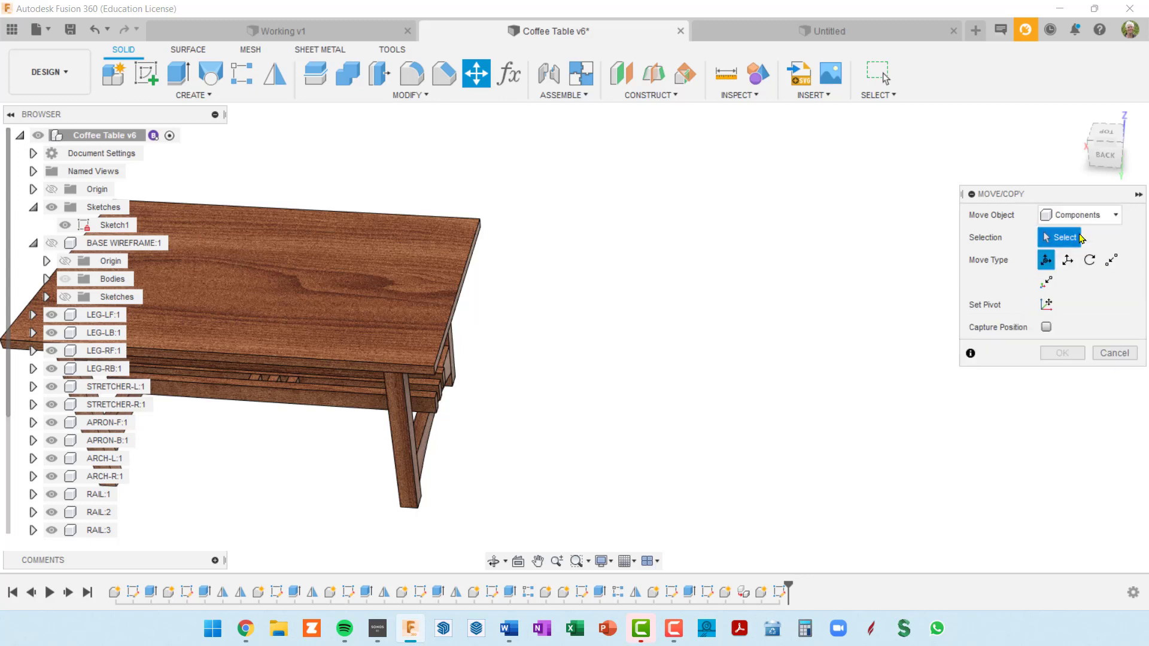
click(379, 289)
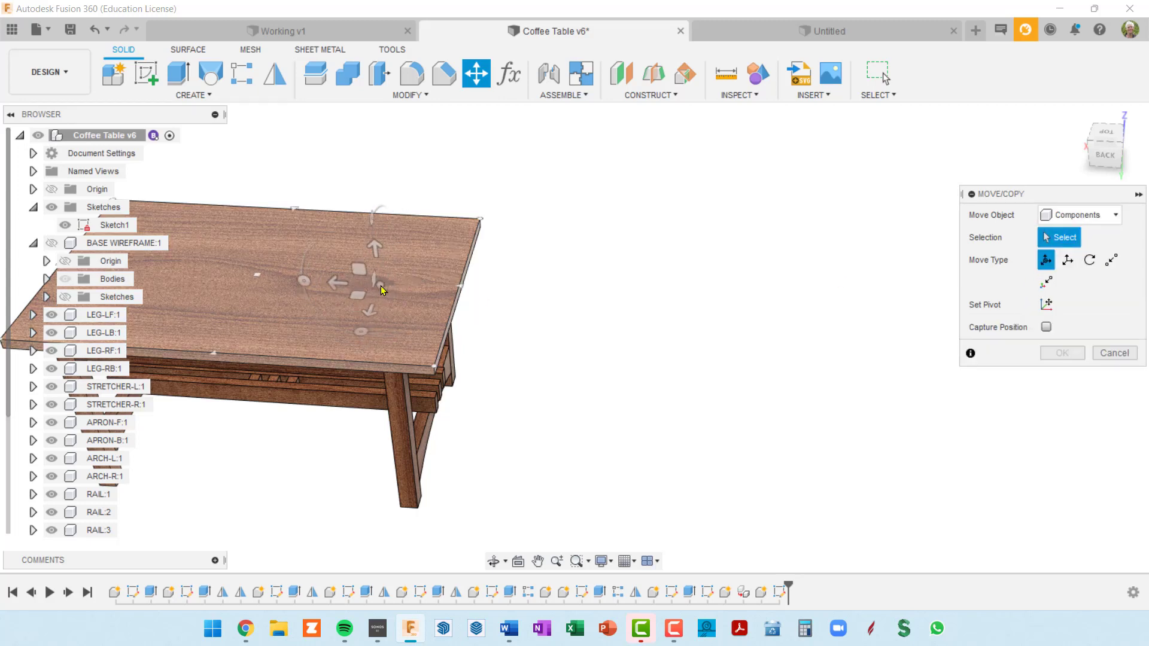
click(381, 290)
scroll(636, 274, down, 3)
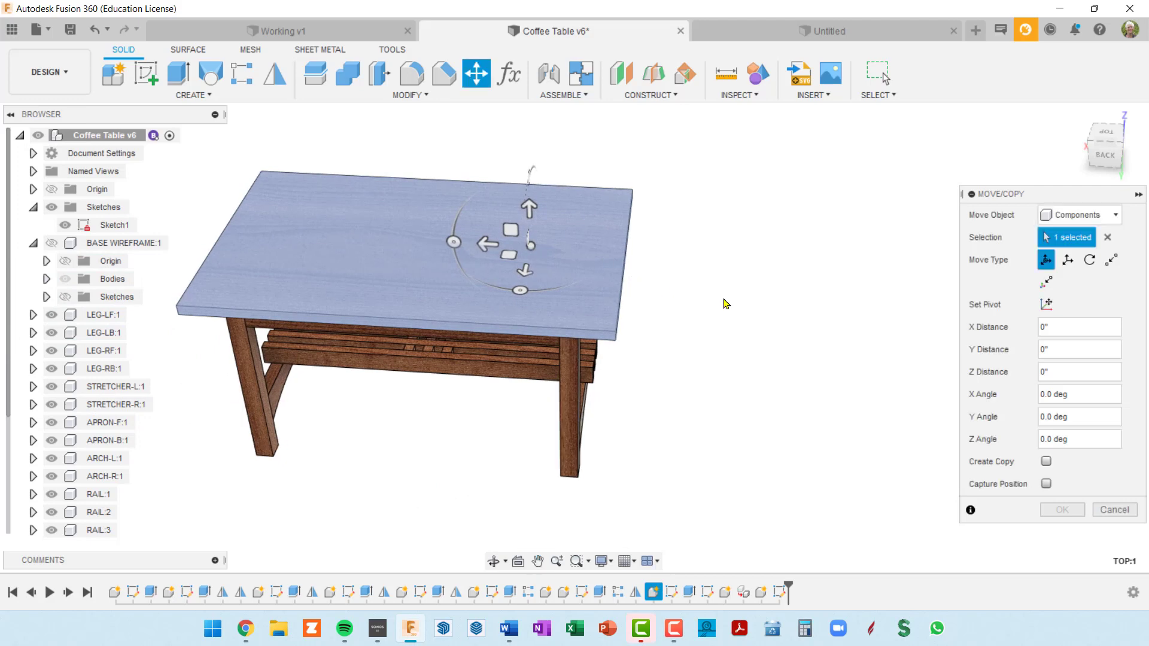
click(1046, 304)
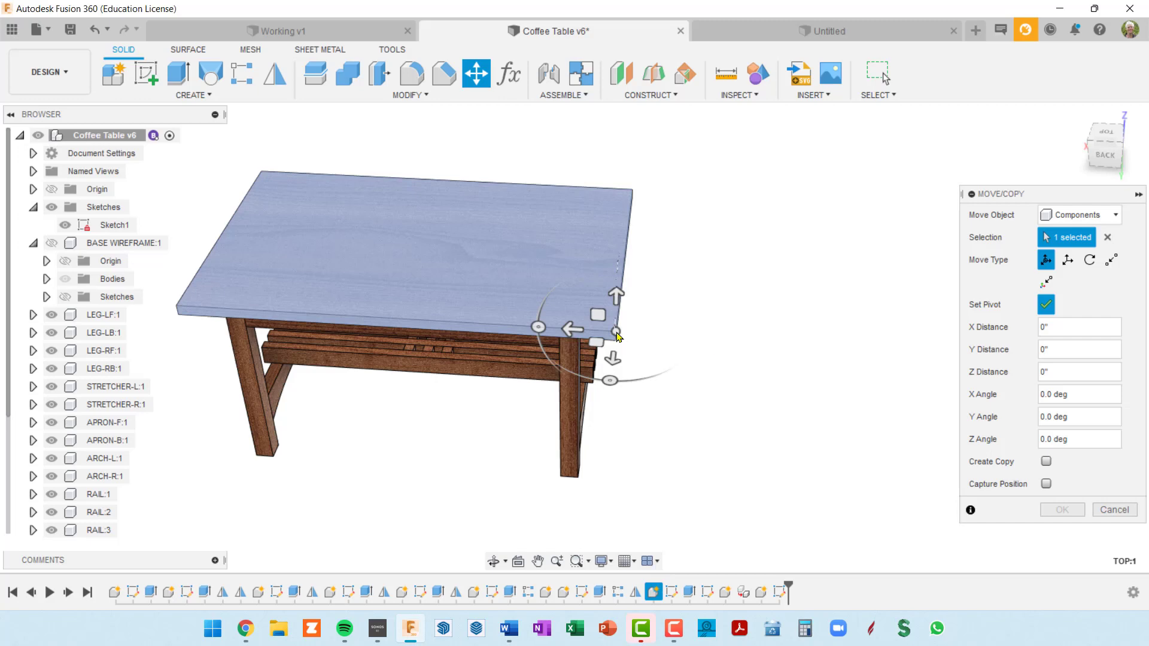
click(615, 331)
click(1046, 306)
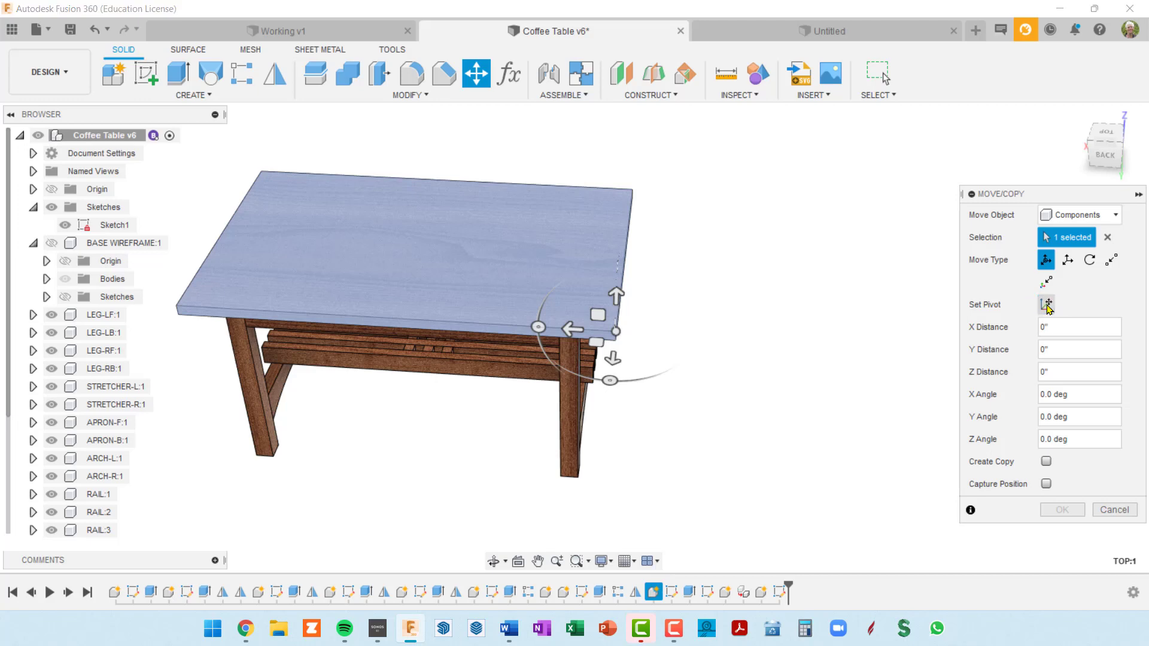
drag(579, 329, 748, 339)
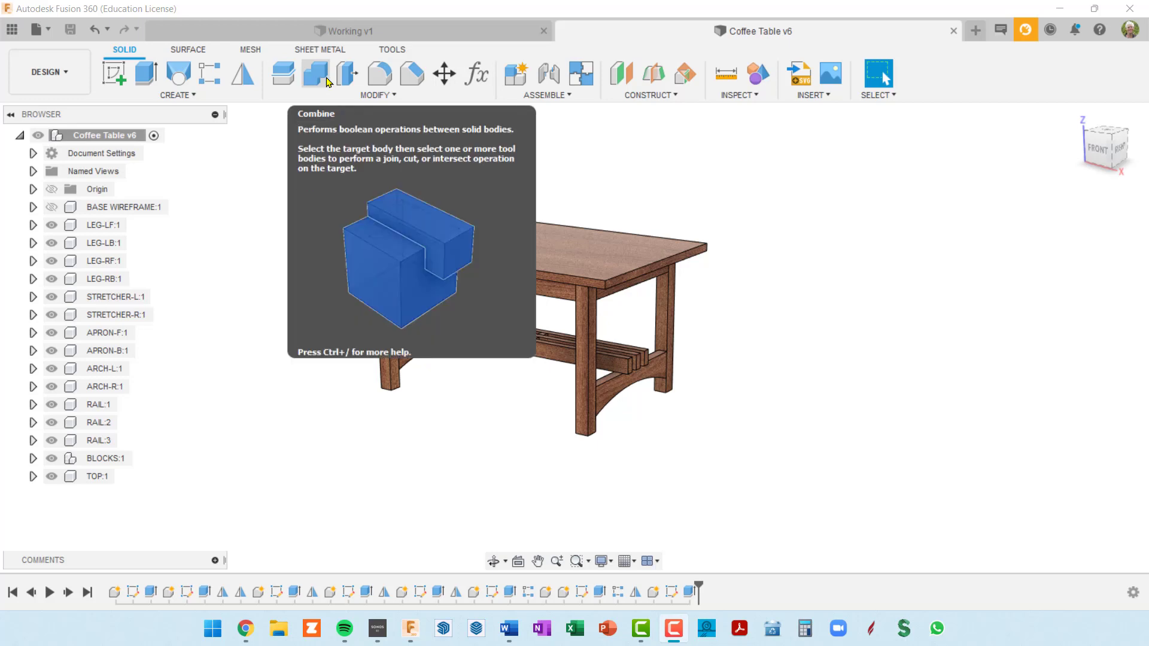
click(384, 95)
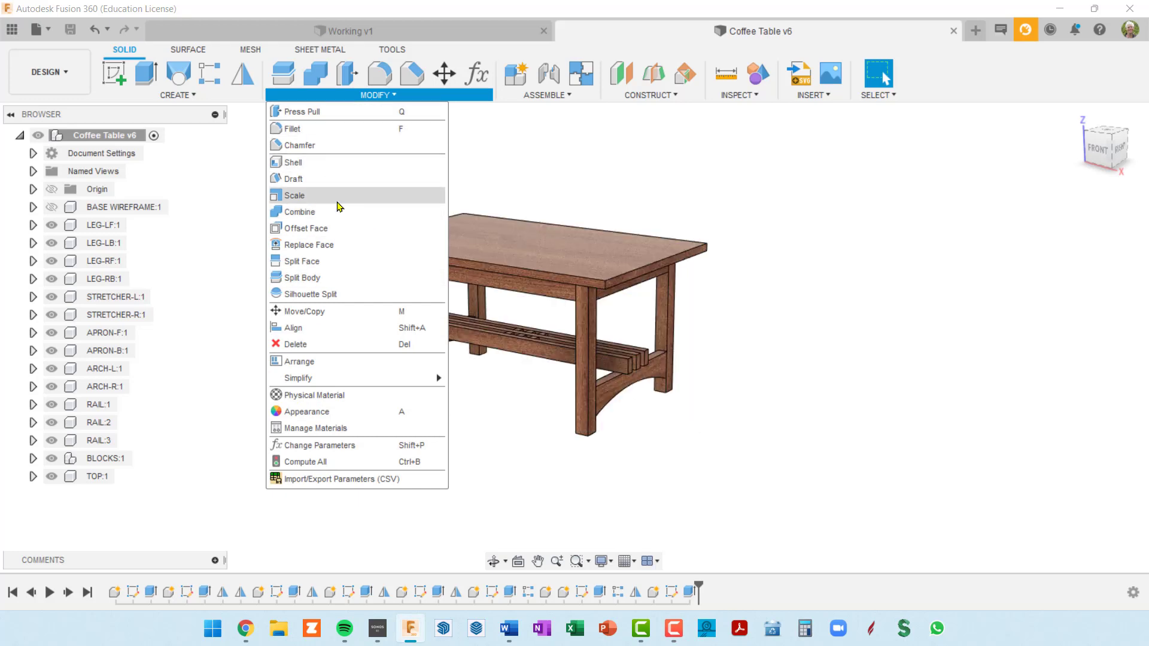
click(508, 155)
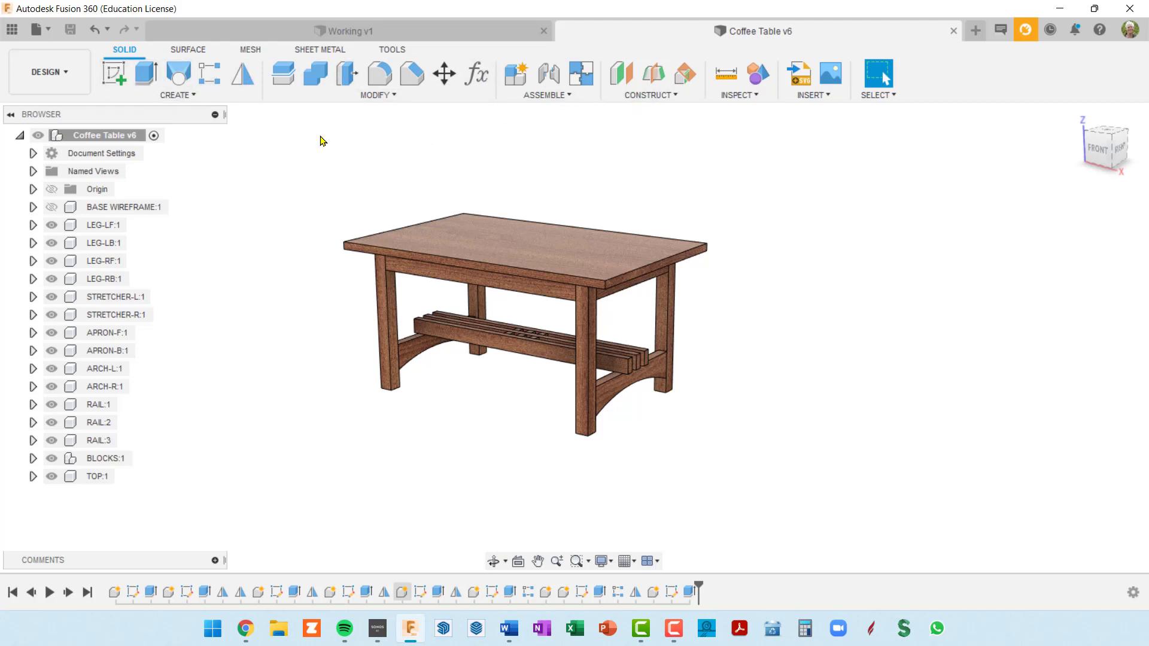
Step: Pin the New Component command among the visible Create tools and place it first, ahead of Create Sketch
click(195, 96)
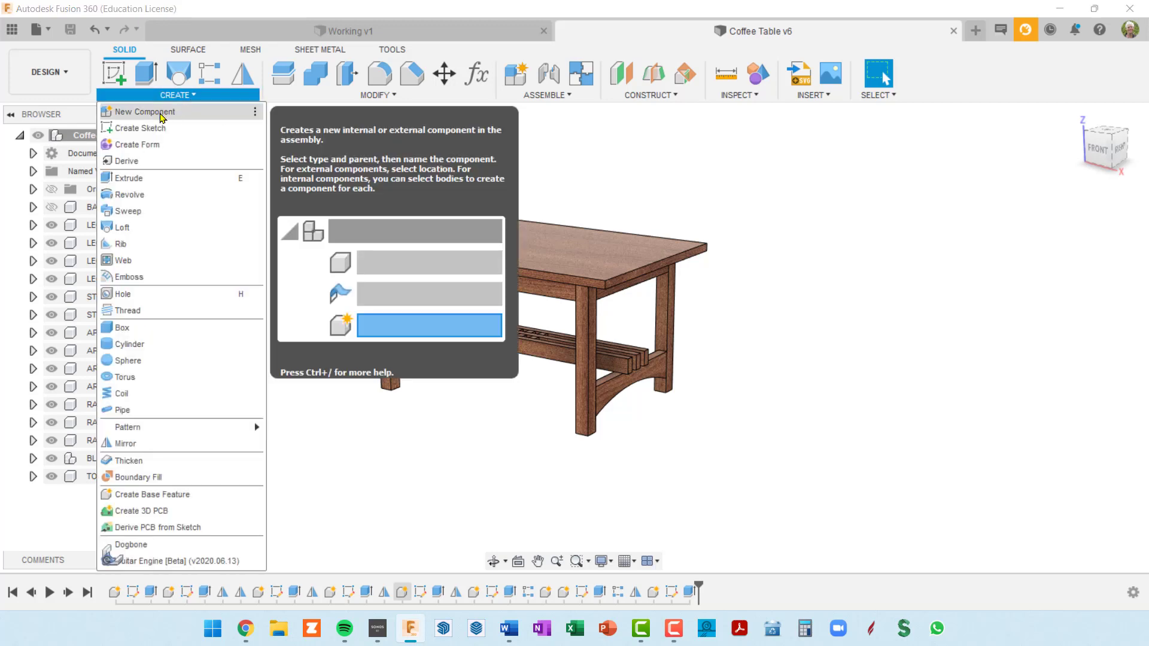
click(255, 113)
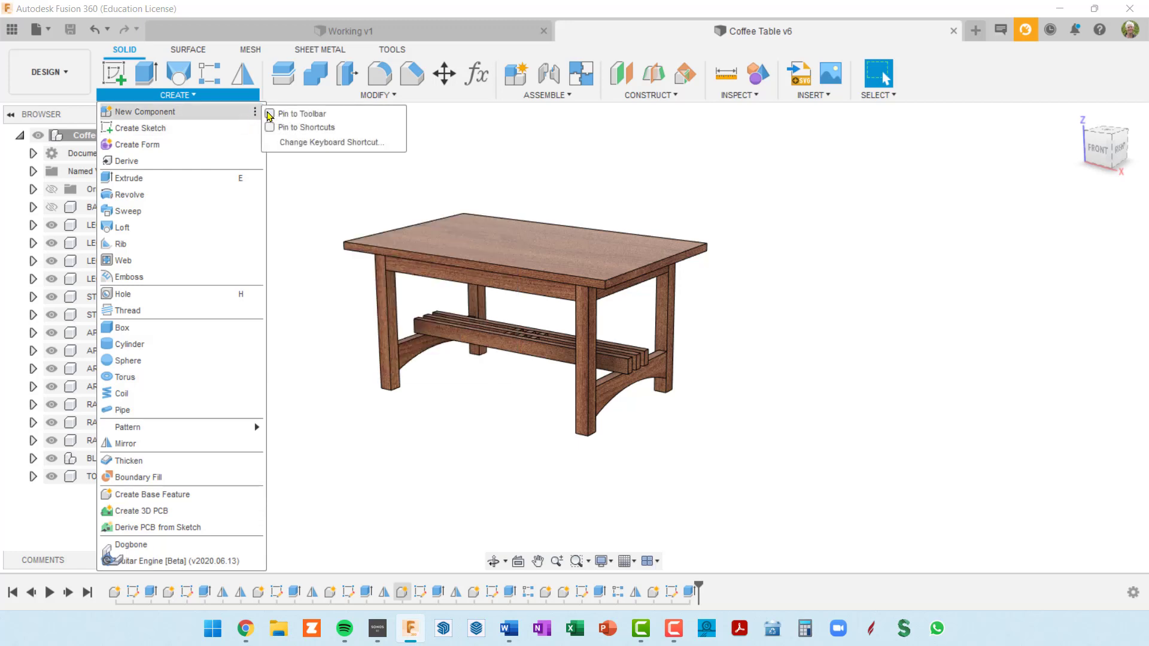
click(269, 114)
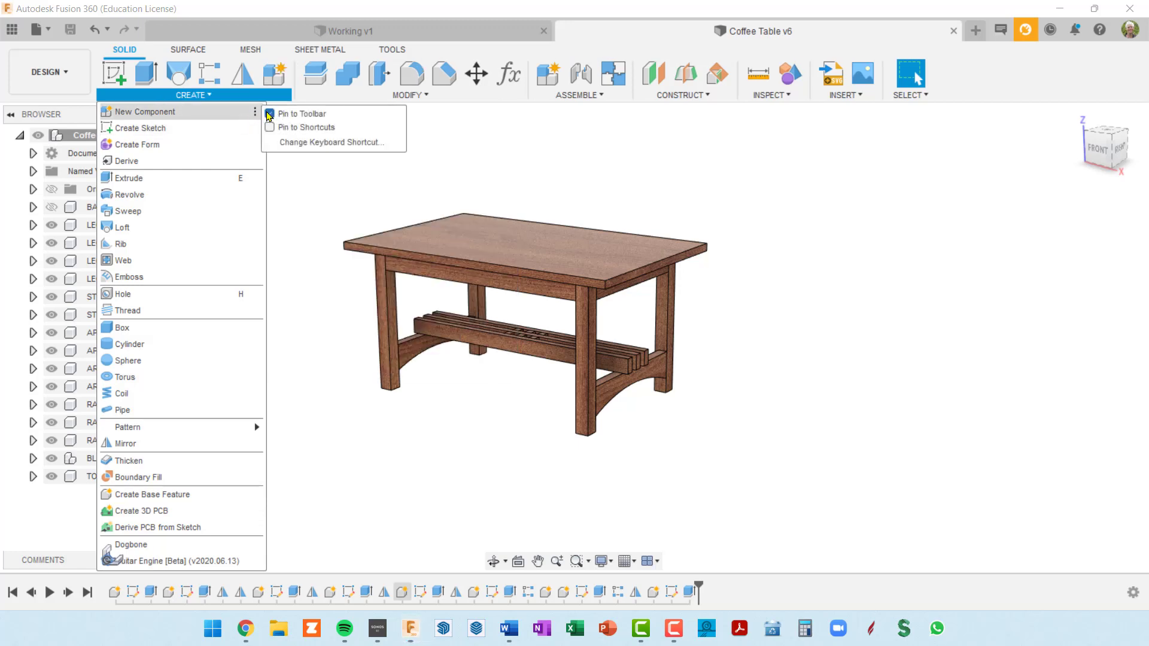
click(329, 162)
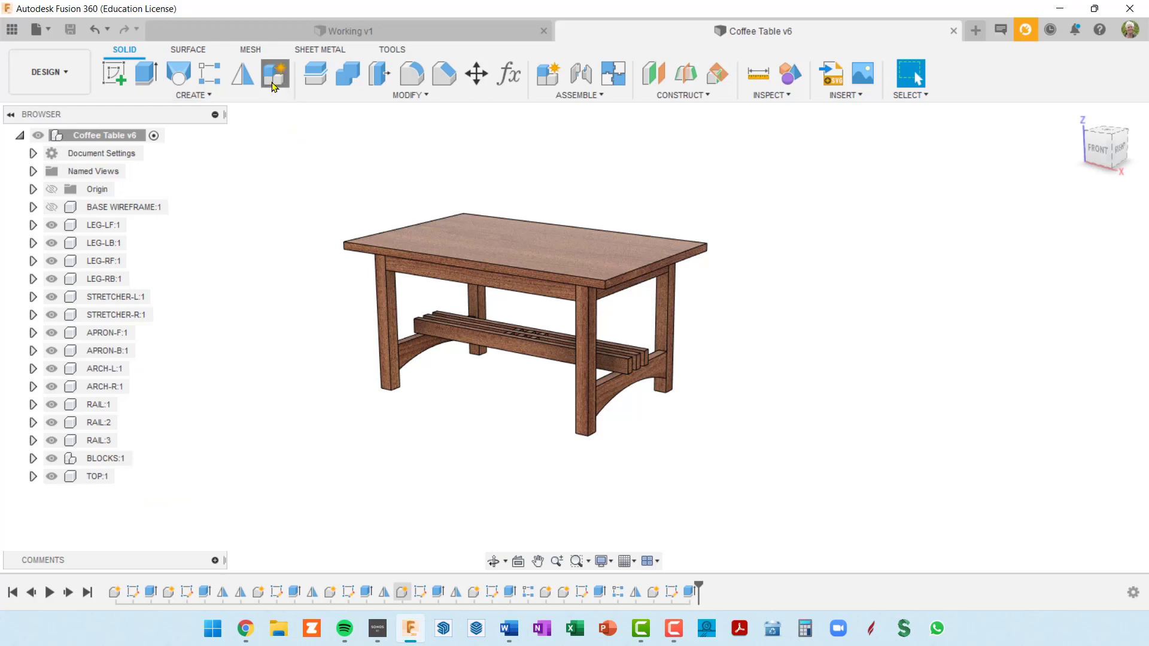
drag(275, 85, 106, 86)
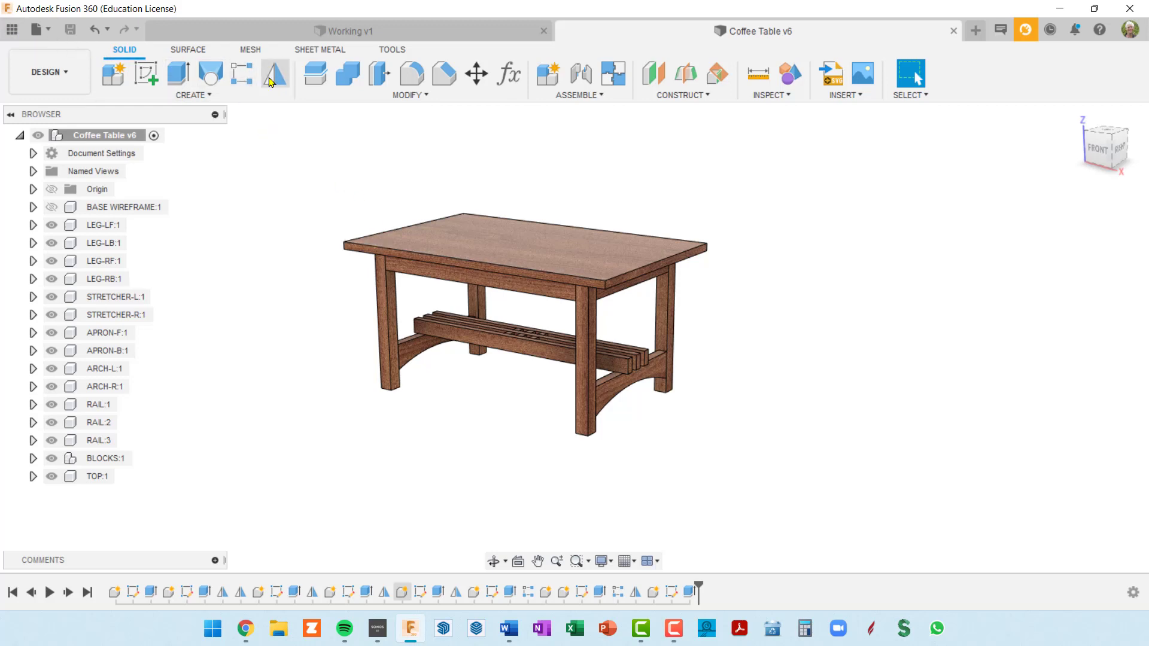
Step: Remove the Mirror command from the visible Create tools and pin it back among them
drag(270, 82, 274, 138)
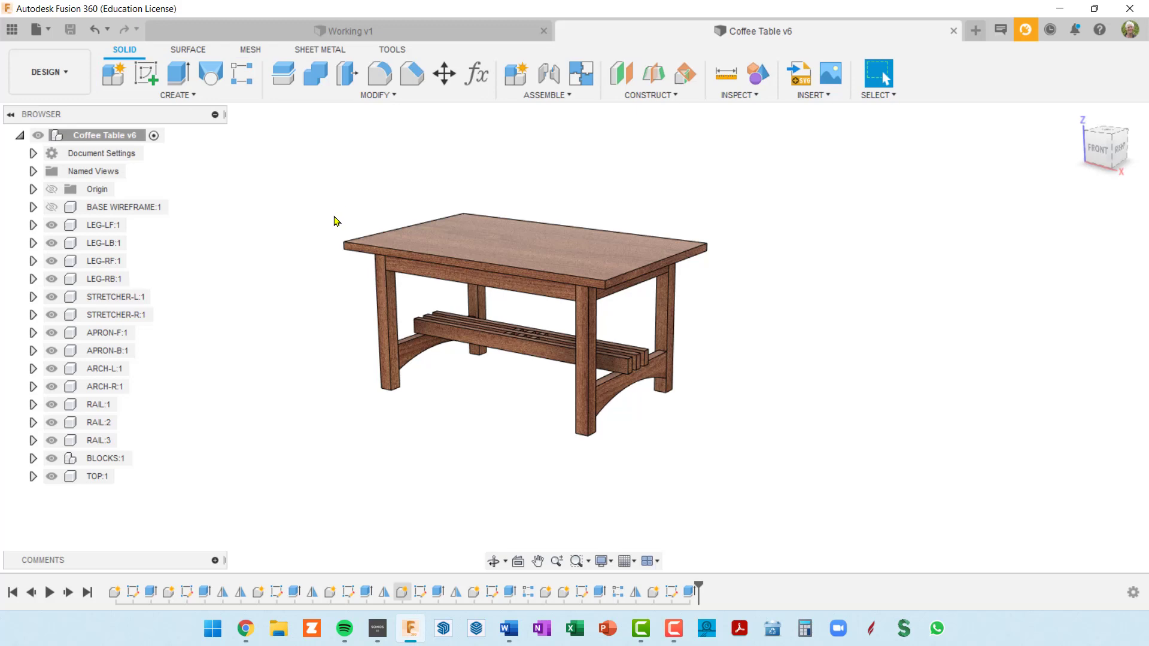
click(192, 95)
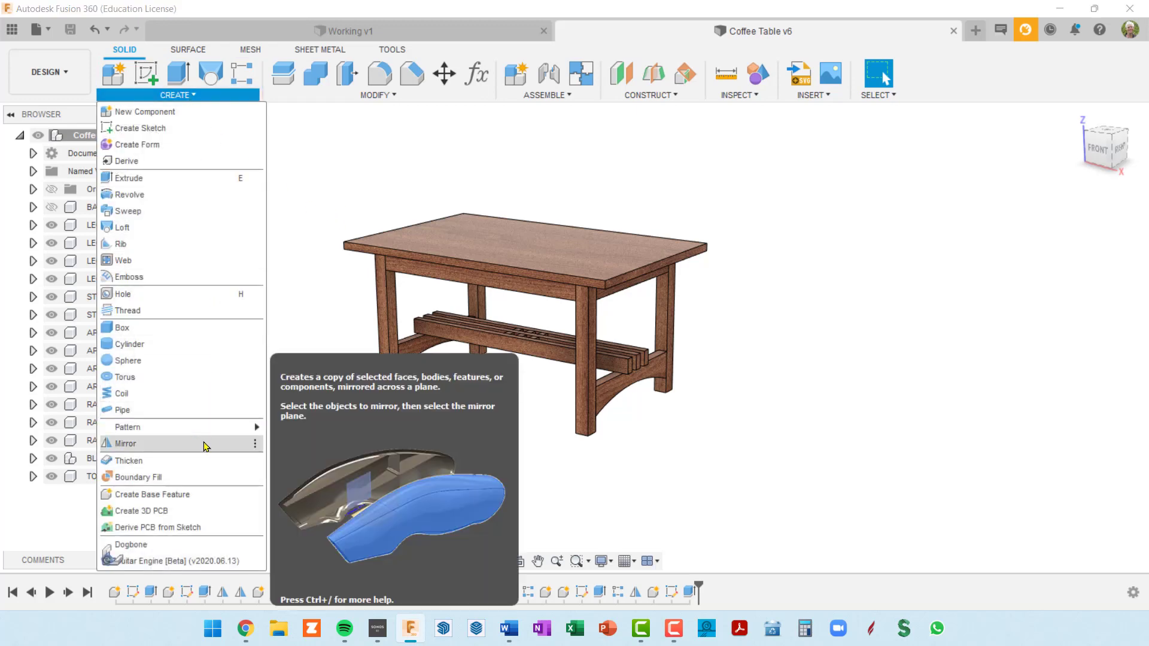
click(255, 445)
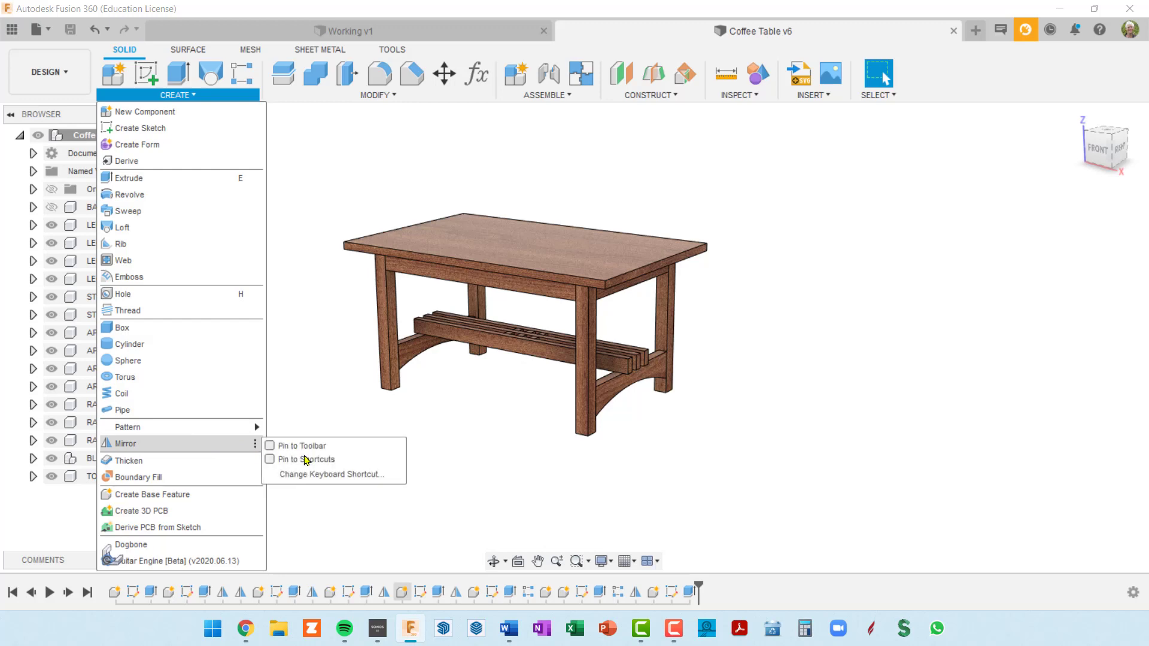
click(304, 447)
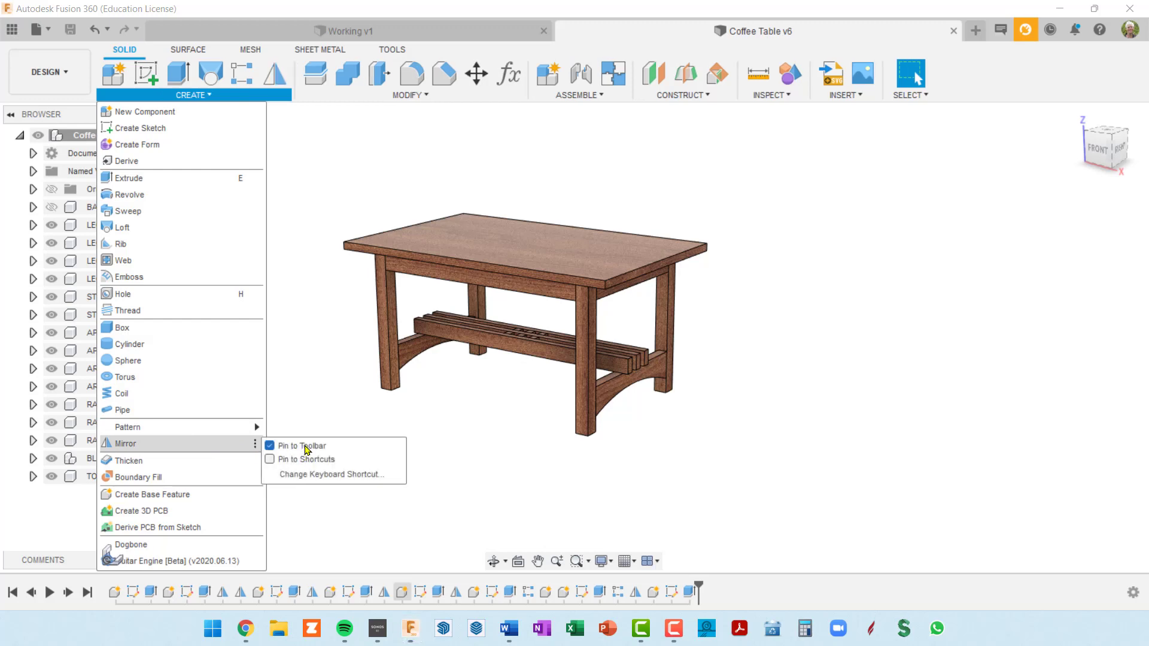
click(317, 118)
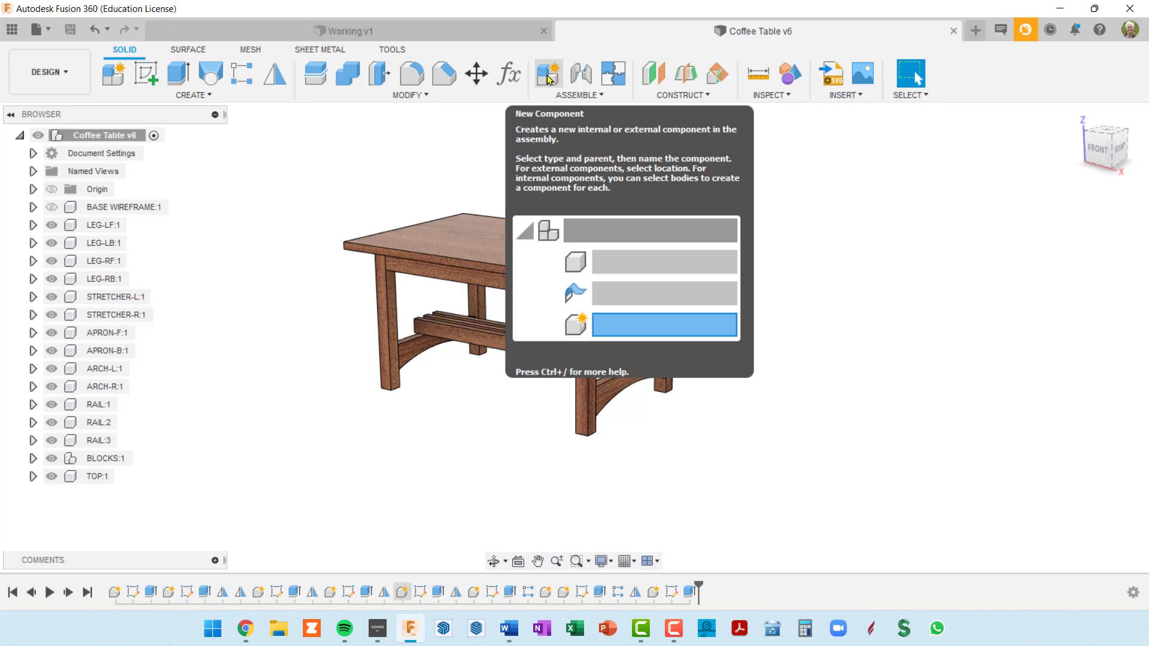
Step: Remove the duplicate New Component command from the visible Assemble tools
drag(548, 77, 611, 150)
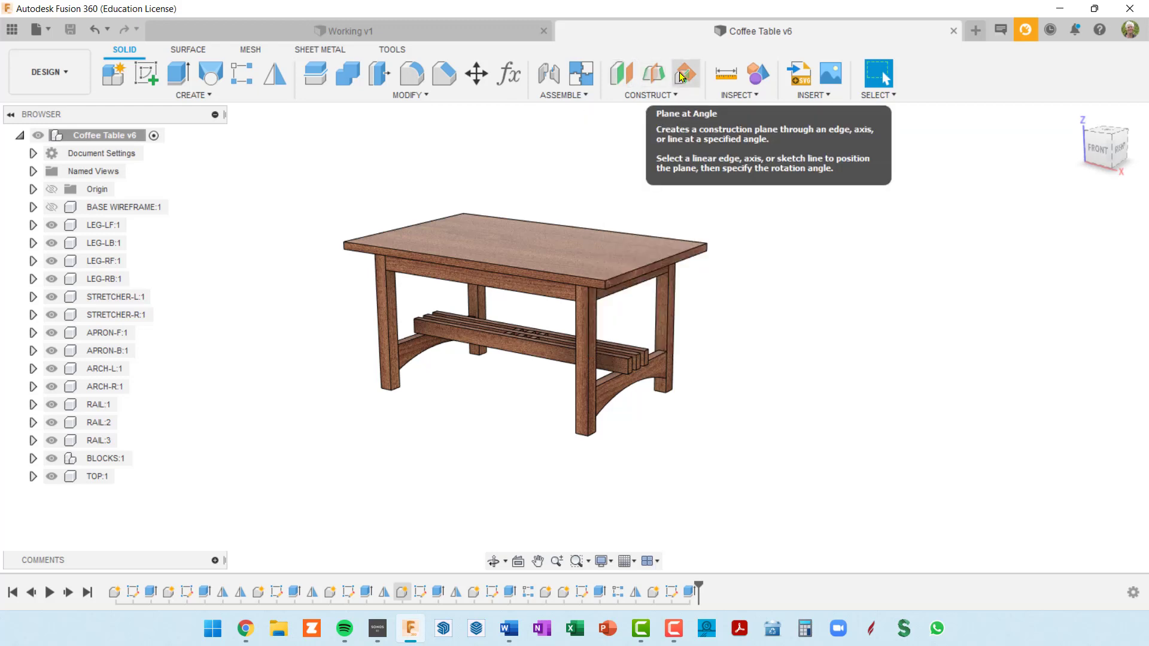
Step: Examine the table's legs, rails and spacer blocks with component color cycling turned on, and restore the wood appearance
click(758, 78)
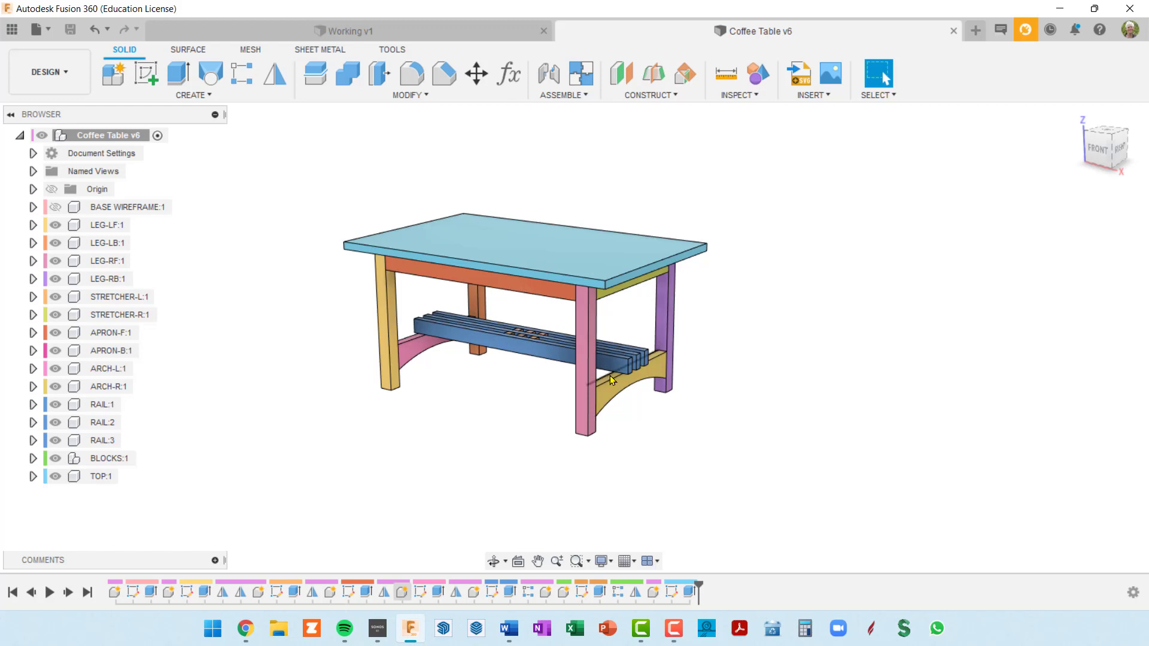
scroll(612, 380, up, 2)
shift+middle_drag(611, 381, 431, 383)
scroll(431, 383, up, 3)
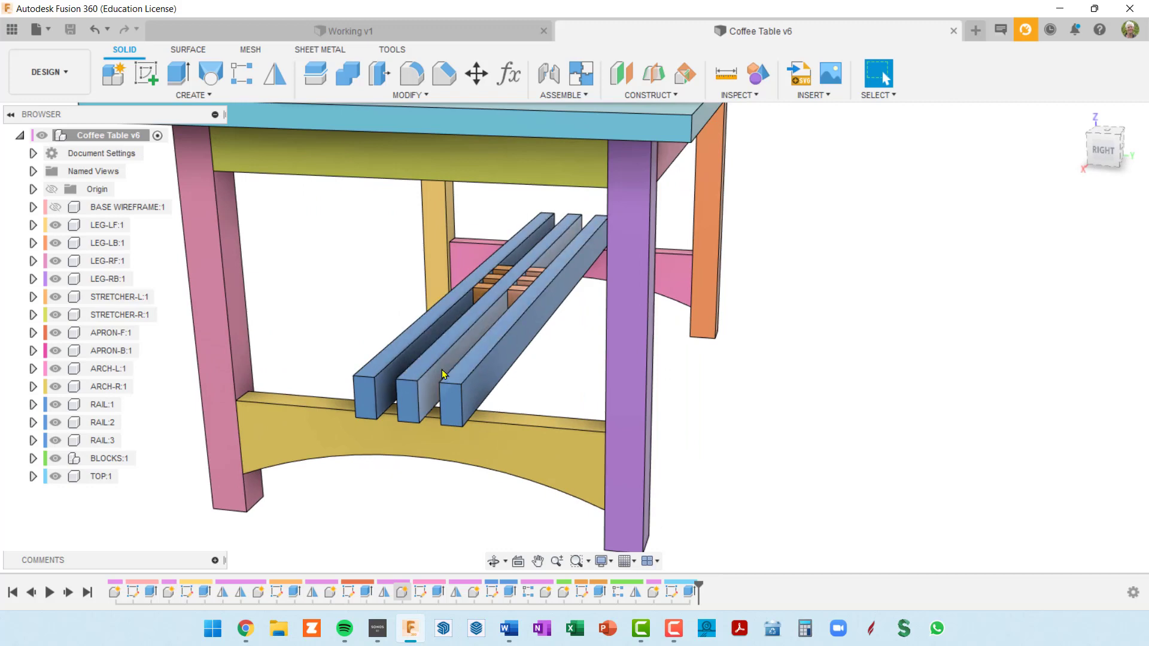
scroll(472, 360, down, 3)
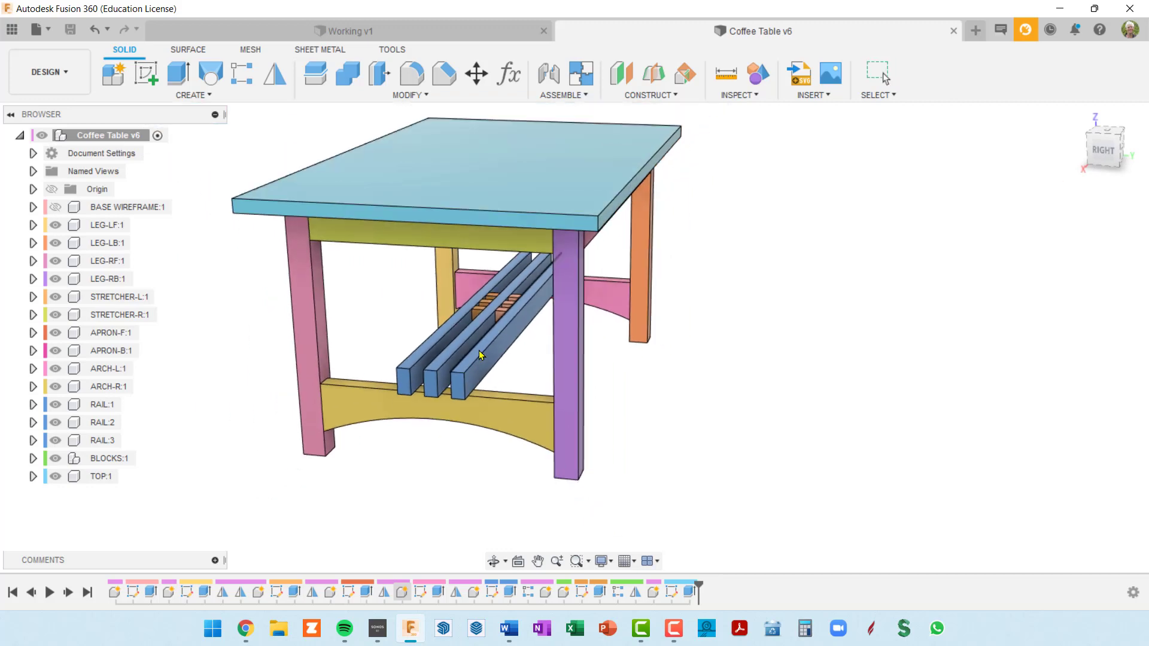
scroll(480, 355, up, 5)
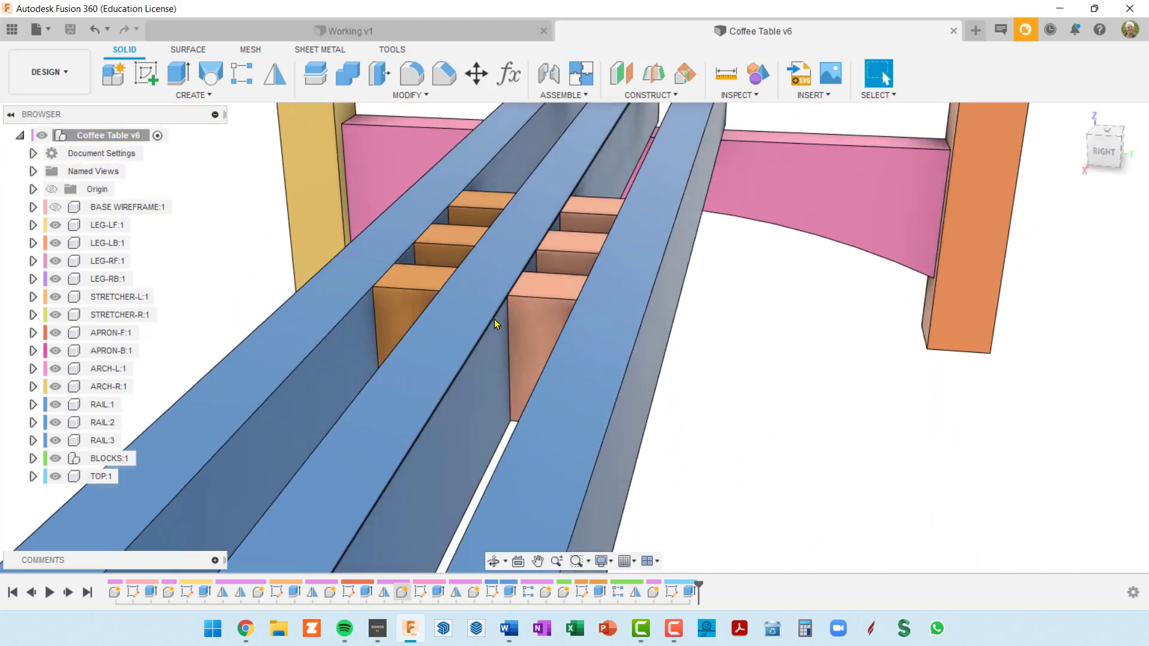
scroll(450, 238, down, 2)
scroll(593, 292, down, 3)
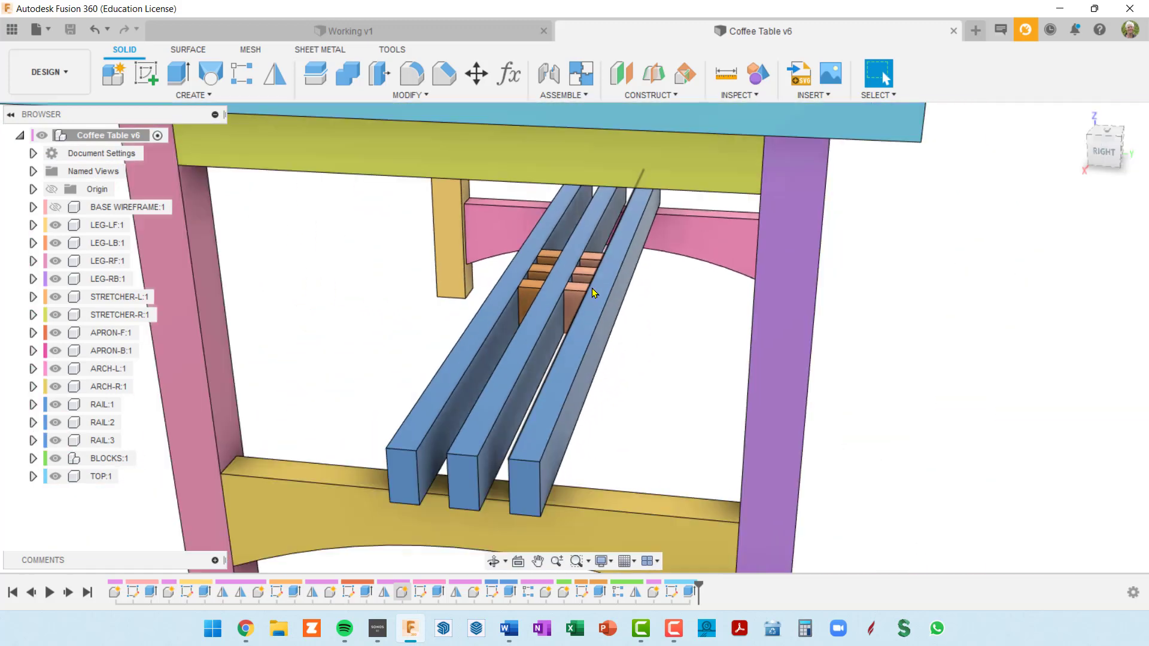
scroll(593, 293, down, 3)
shift+middle_drag(593, 292, 599, 245)
click(758, 73)
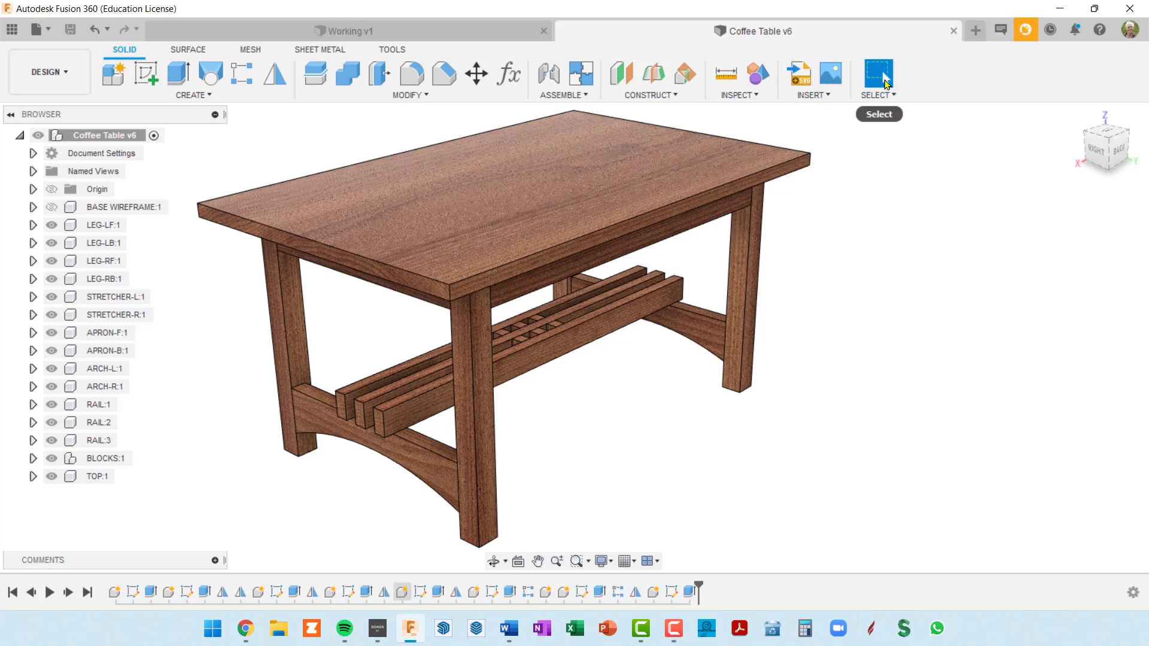
Step: Start a new sketch on the upper face of the tabletop
shift+middle_drag(785, 213, 526, 299)
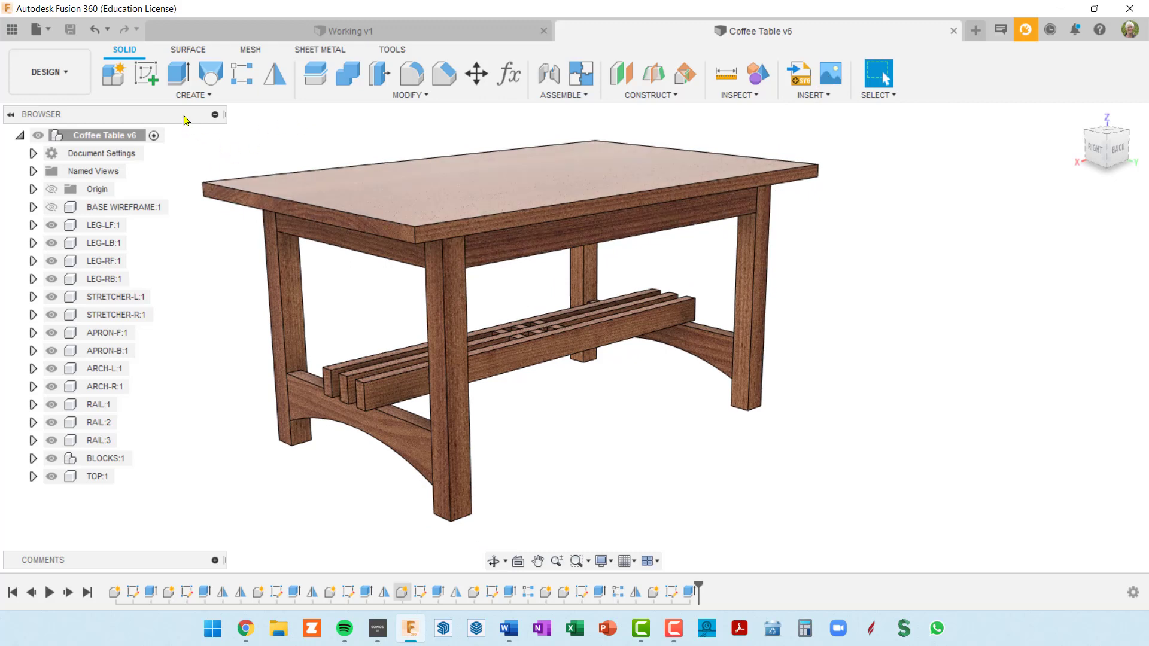
click(145, 74)
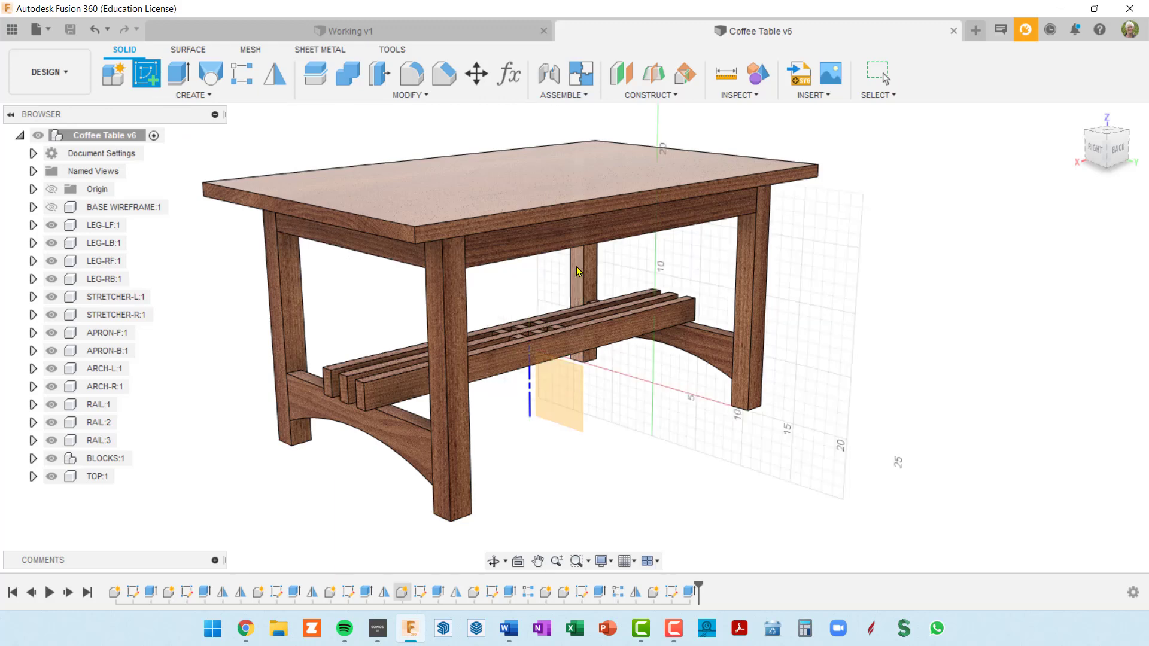
click(523, 196)
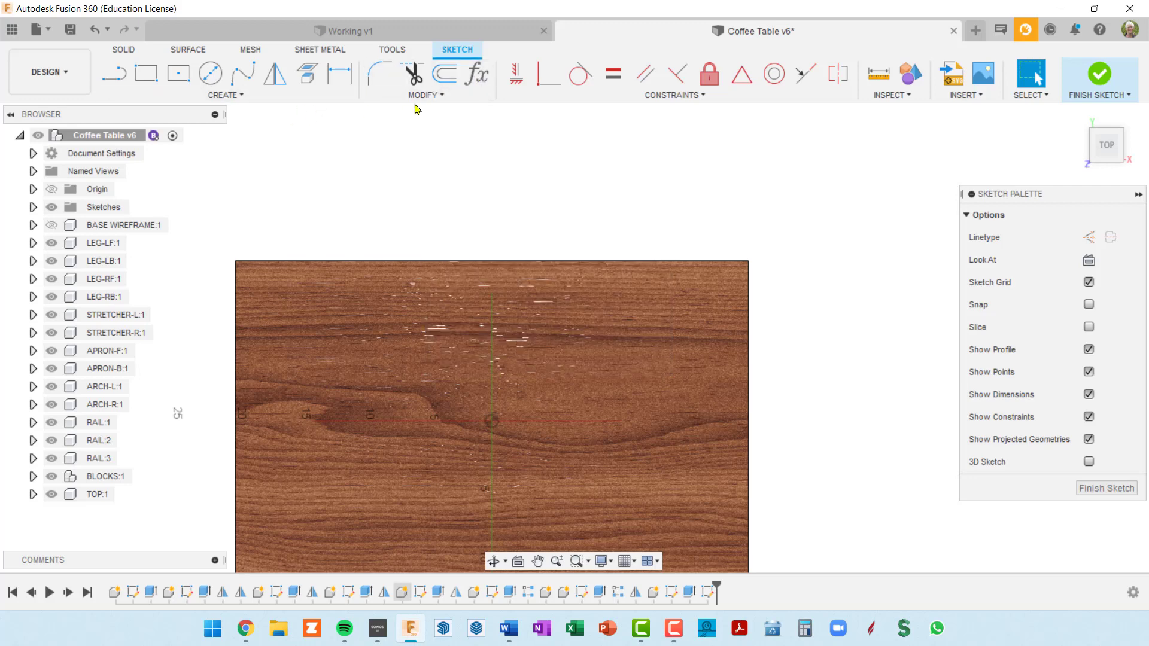
Step: Pin the Rectangular Pattern command among the visible sketch Create tools
click(244, 100)
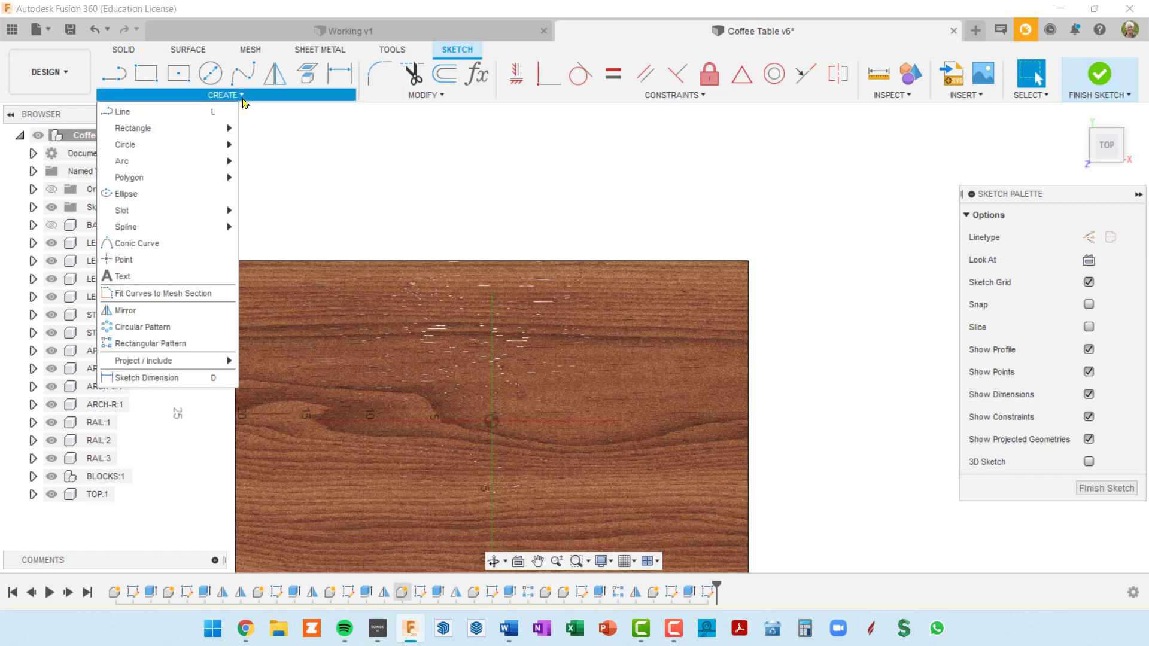
mouse_move(202, 130)
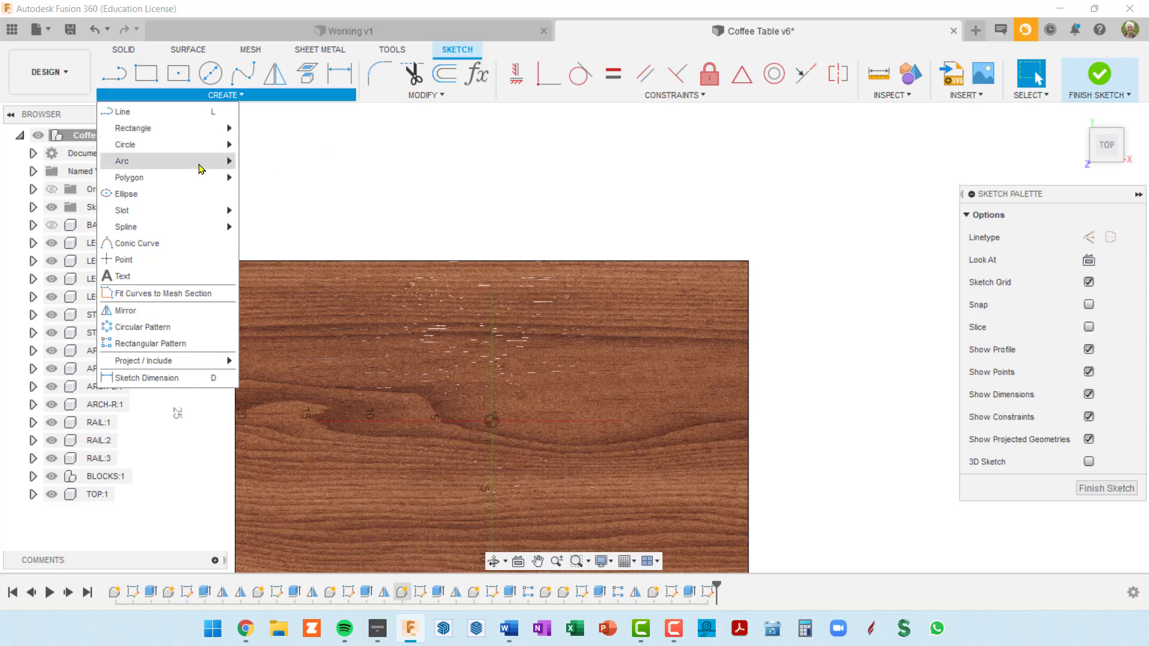
mouse_move(204, 176)
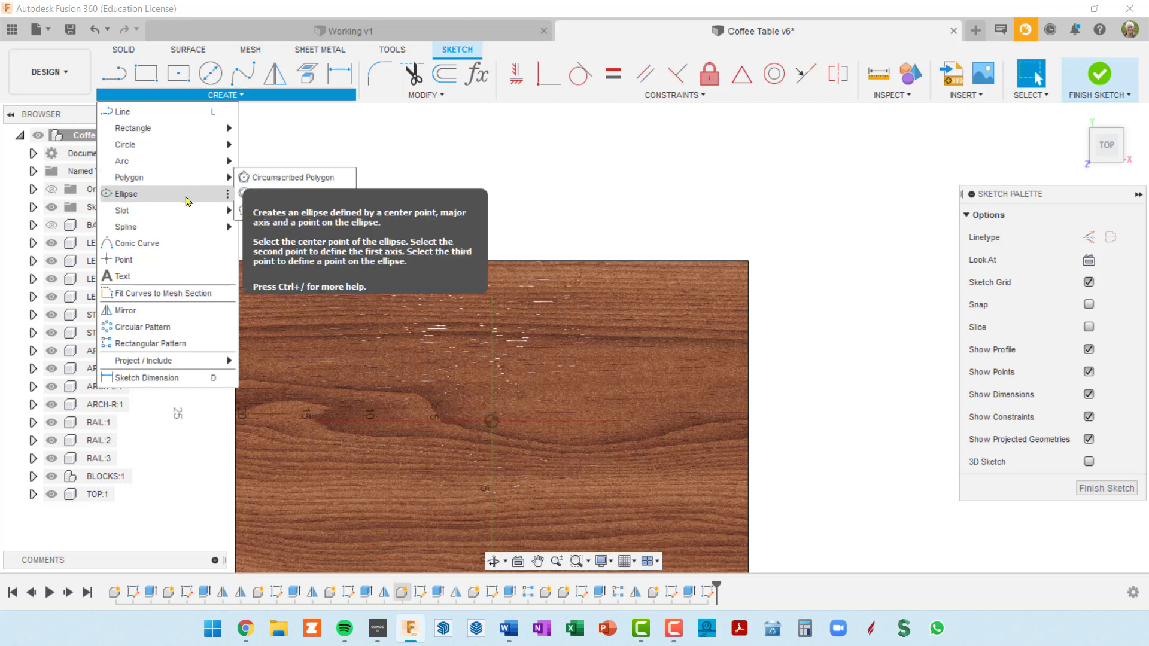
mouse_move(190, 218)
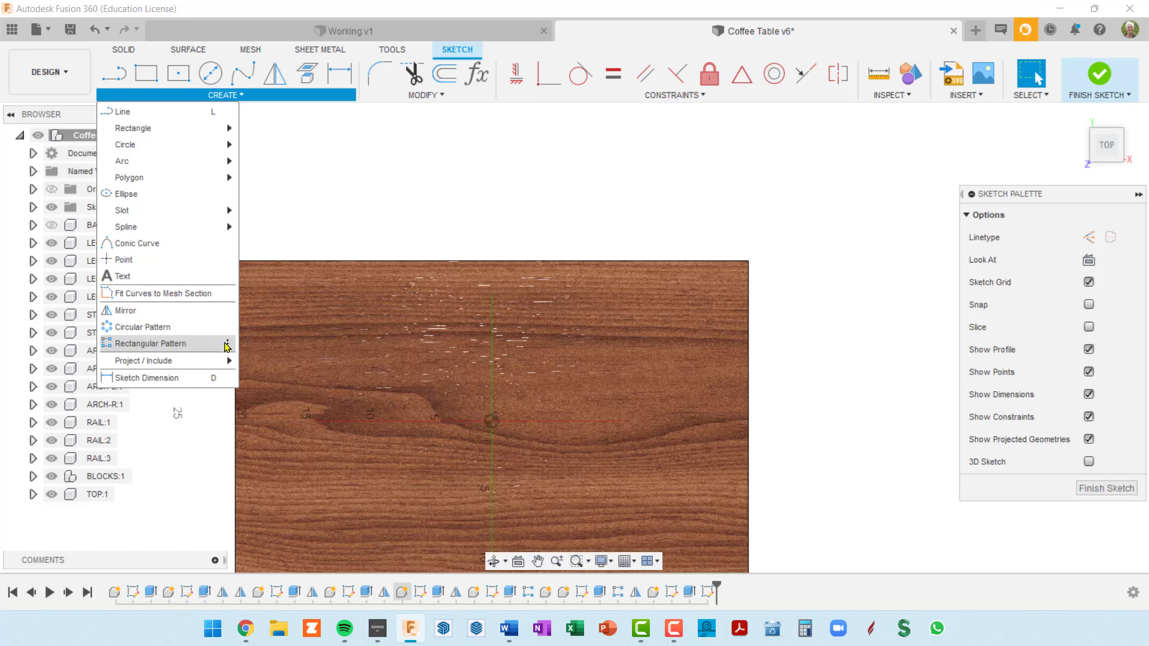
click(228, 346)
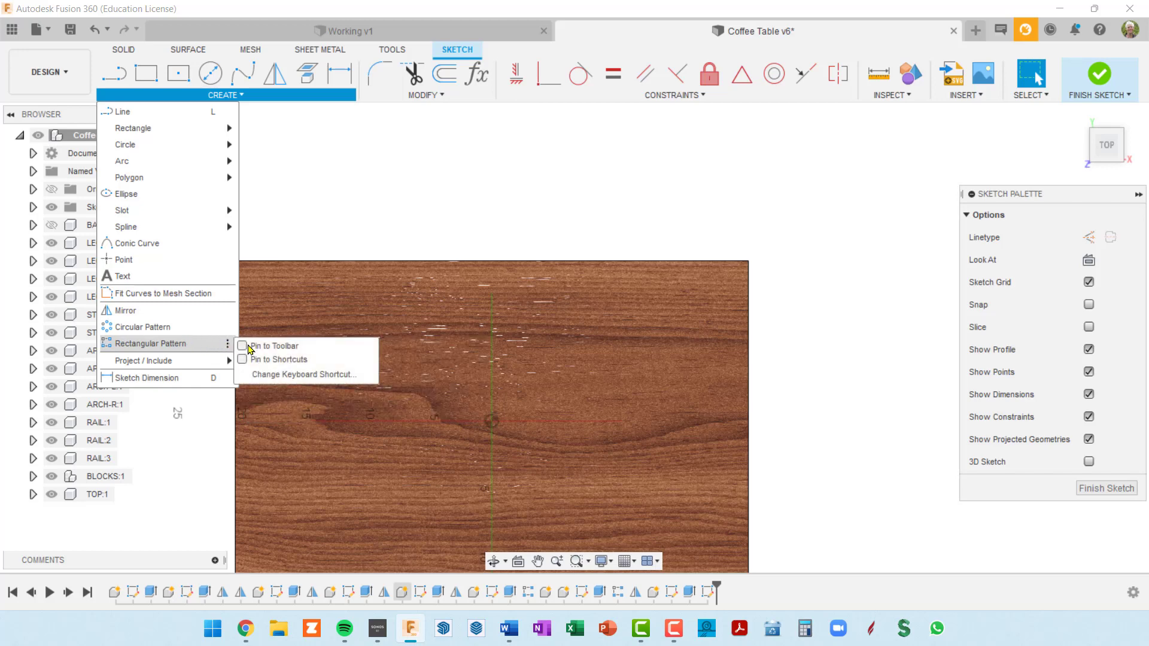
click(256, 347)
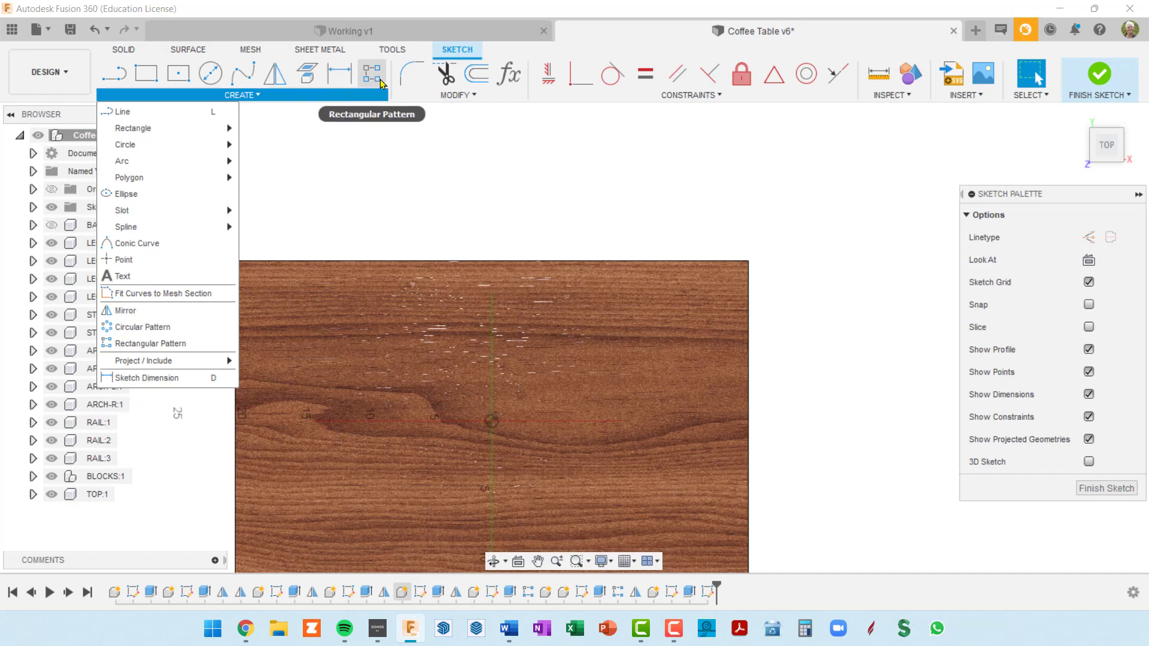
Step: Place Rectangular Pattern directly after Mirror among the visible sketch Create tools, without making a pattern, and finish the sketch
click(378, 79)
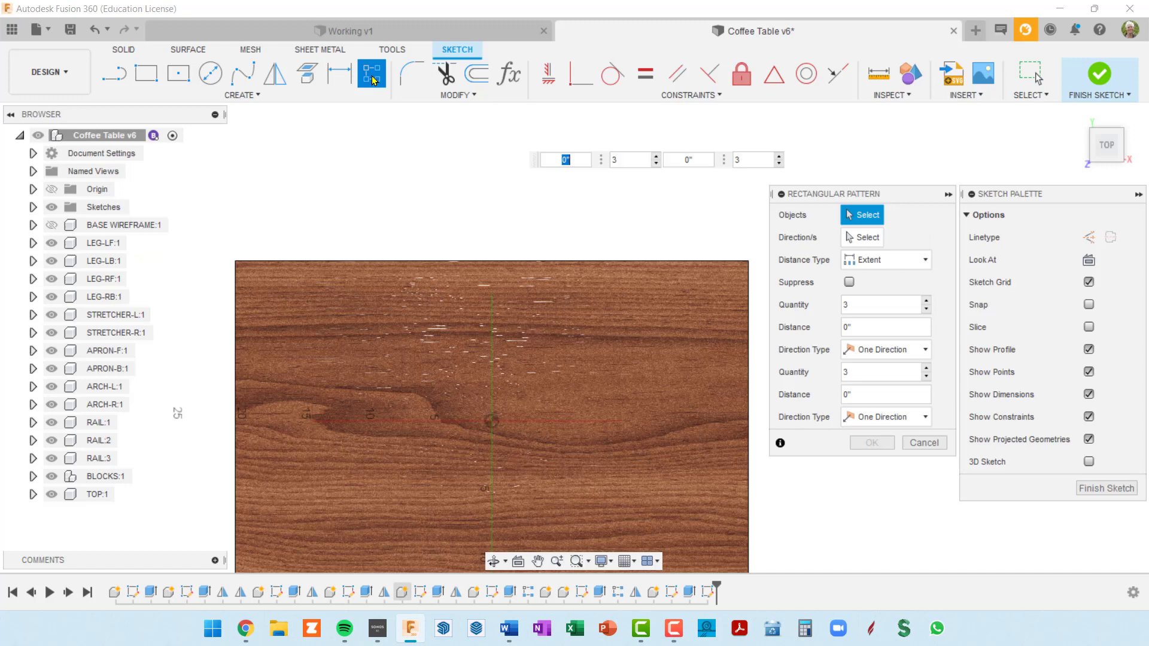
drag(349, 79, 306, 76)
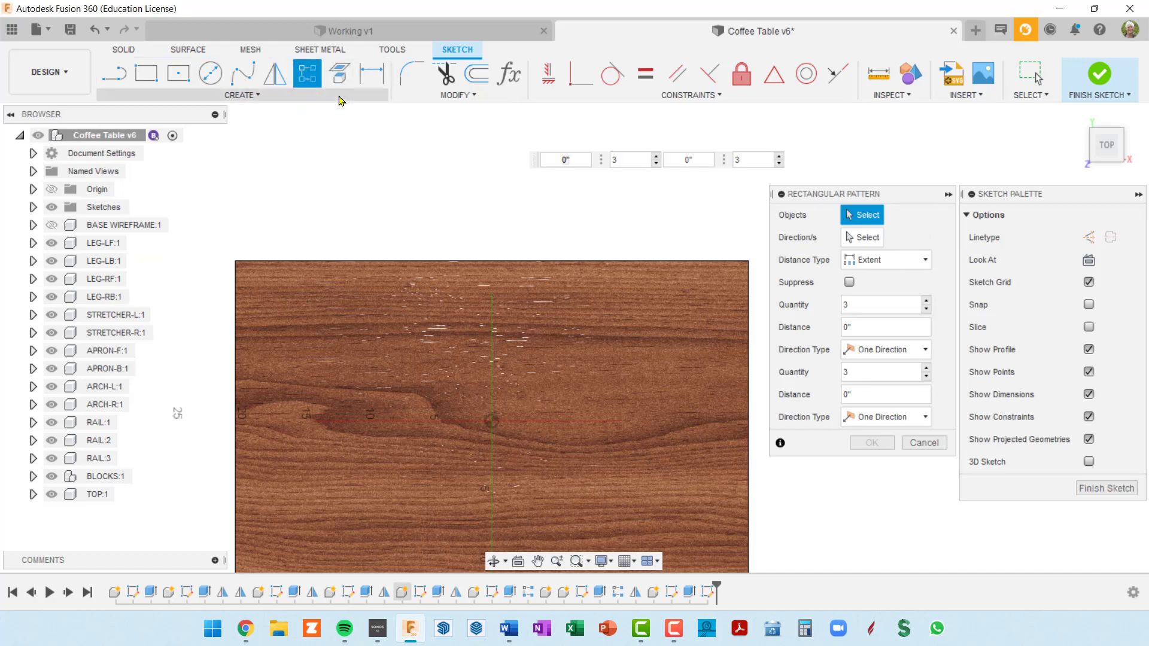
click(924, 443)
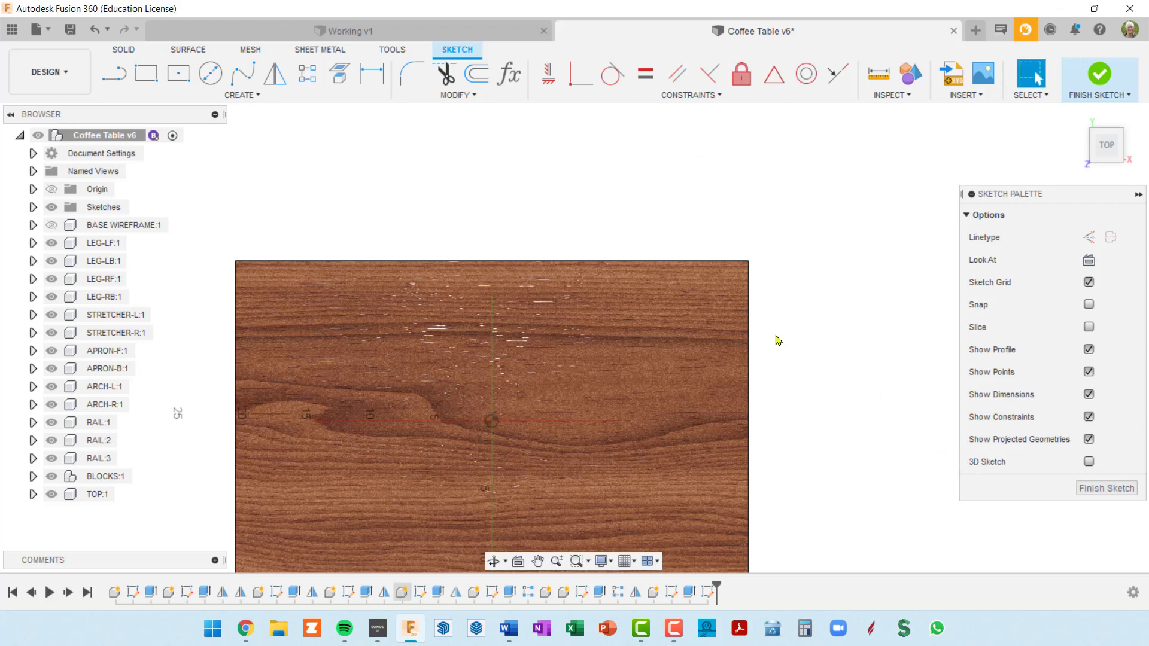
click(458, 96)
click(1103, 76)
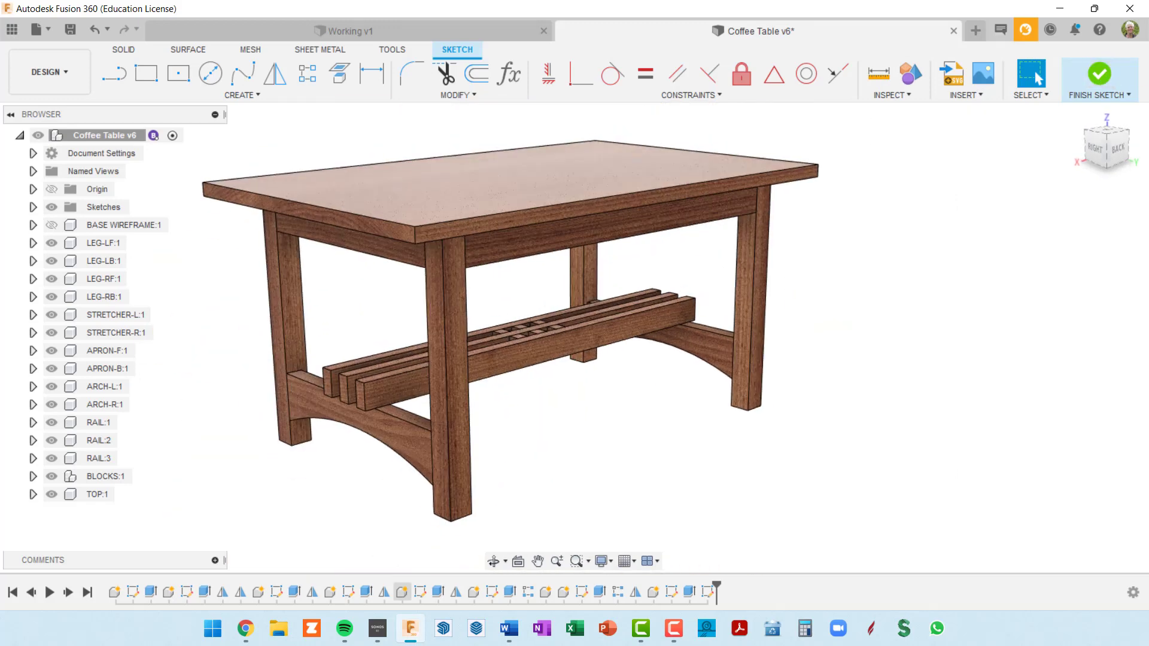